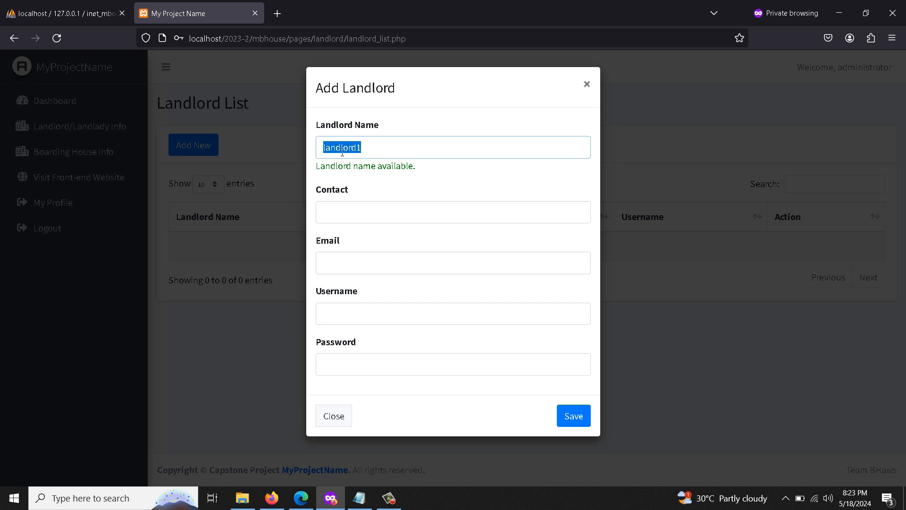
Enter landlord1's contact number and e-mail address.
type("123456789")
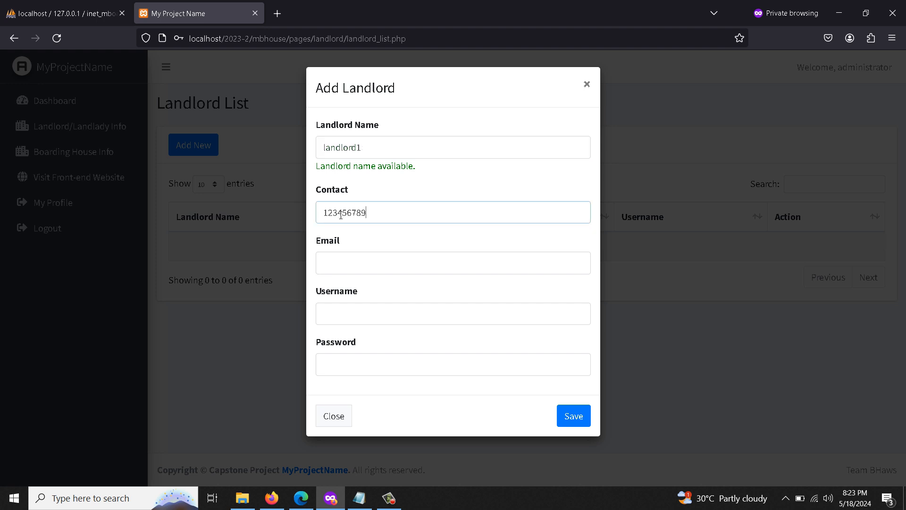
left_click(346, 273)
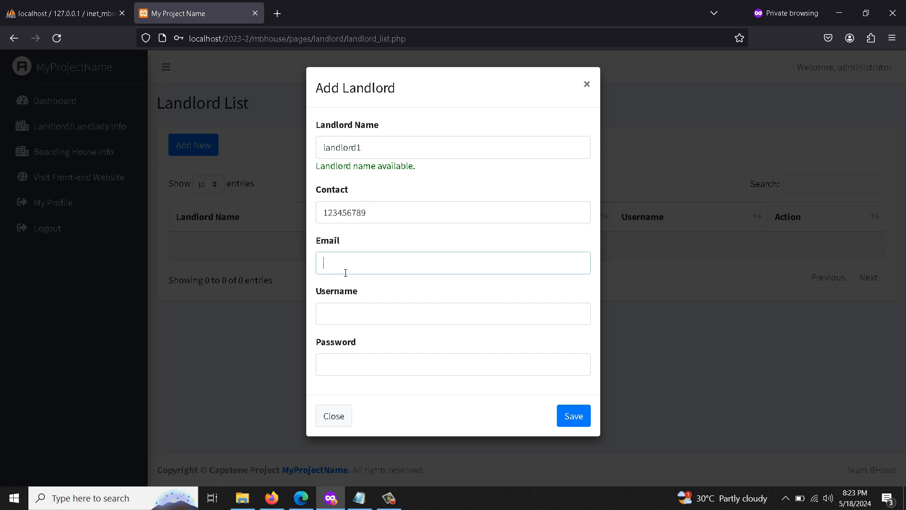
type("landlord1@gmail.com")
Set username landlord1, fill in the account password, and save the landlord.
left_click(350, 325)
type("landlor")
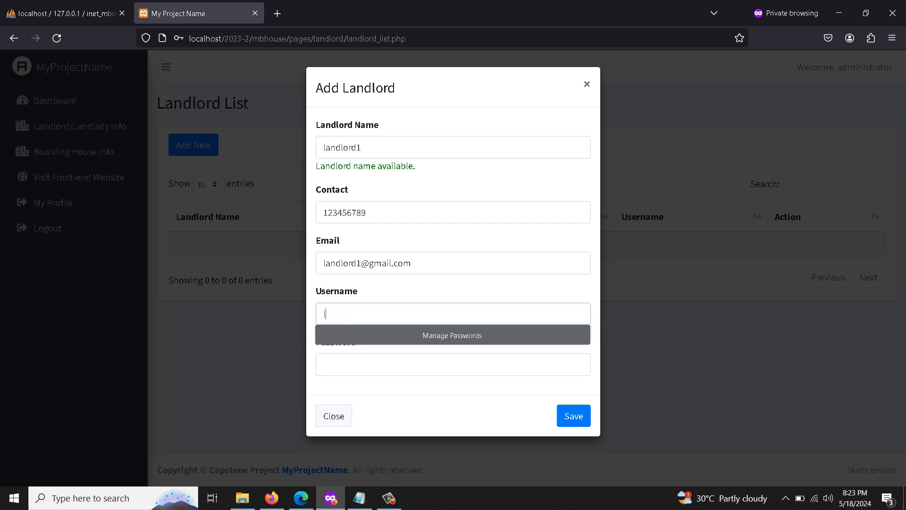
type("d1")
double_click(347, 323)
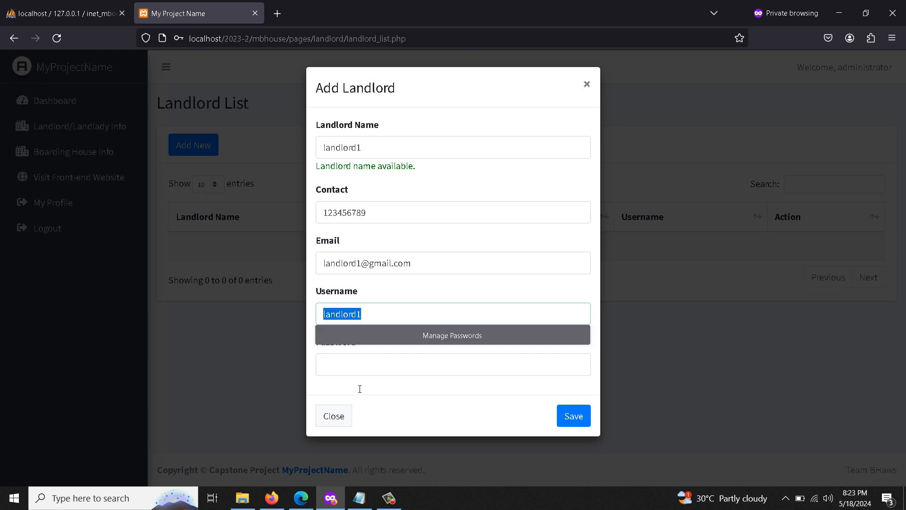
left_click(363, 373)
key("ctrl+v")
left_click(574, 415)
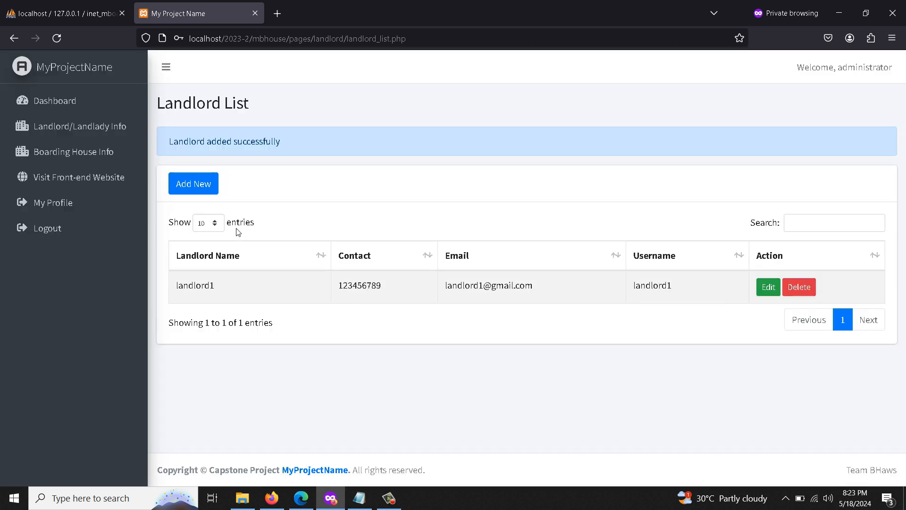
left_click(194, 183)
Begin the second landlord's name with 'land'.
left_click(414, 151)
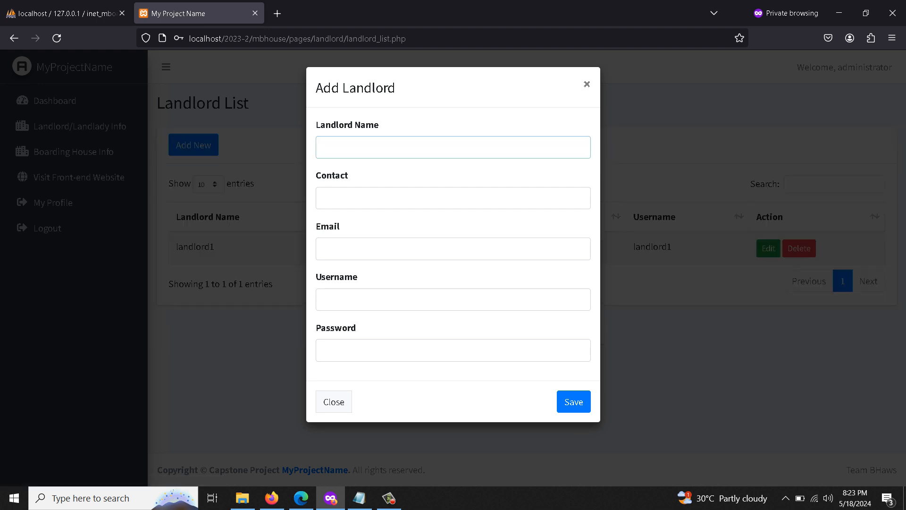
type("land")
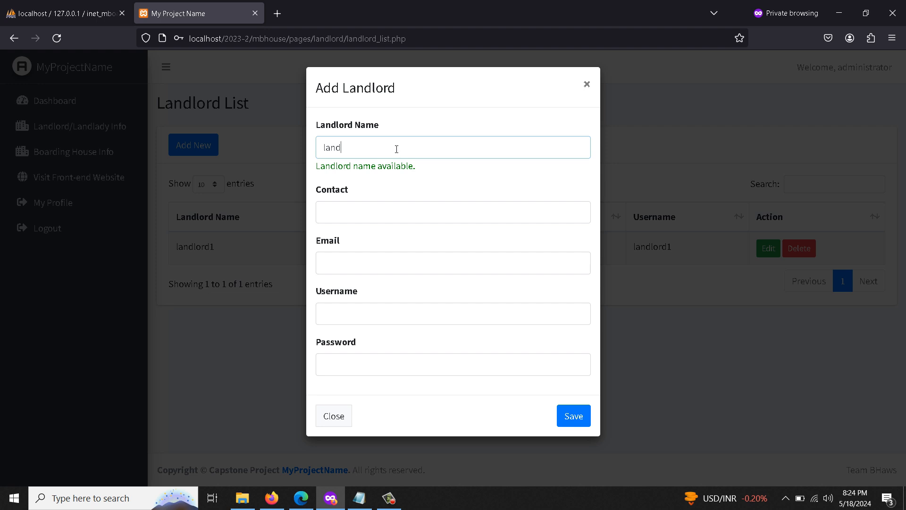
Complete the name as landlord2 and enter its contact number and e-mail address.
type("lord2")
left_click(392, 209)
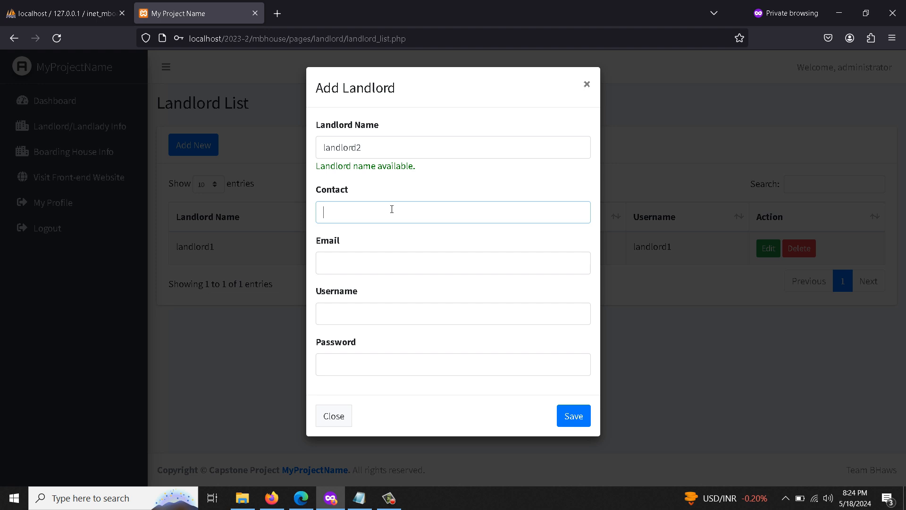
type("987654321")
left_click(365, 270)
type("landlord")
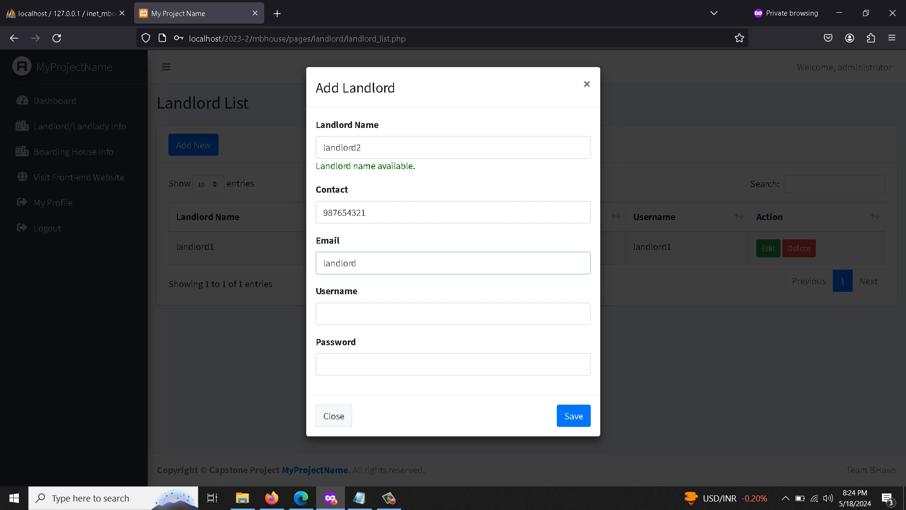
type("2@gmail.com")
Set username landlord2, fill in the account password, and save landlord2.
left_click(382, 320)
type("landlord")
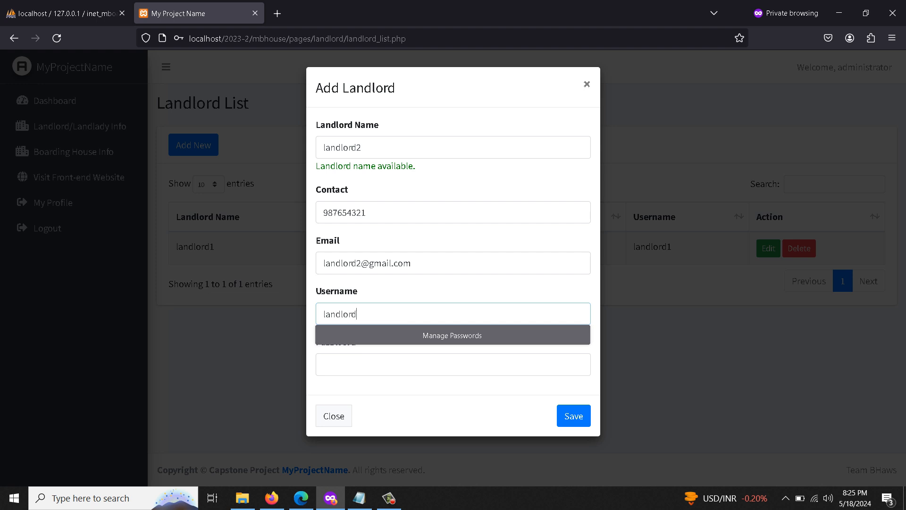
type("2")
left_click_drag(378, 318, 307, 319)
key("ctrl+c")
left_click(354, 375)
key("ctrl+v")
left_click(568, 415)
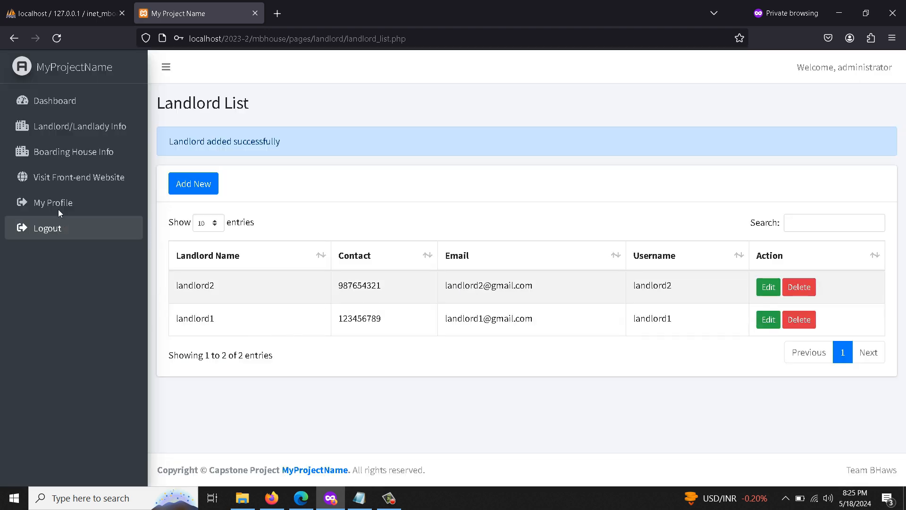
Start a new boarding house owned by landlord1, named landlord1-bhouse1.
left_click(73, 152)
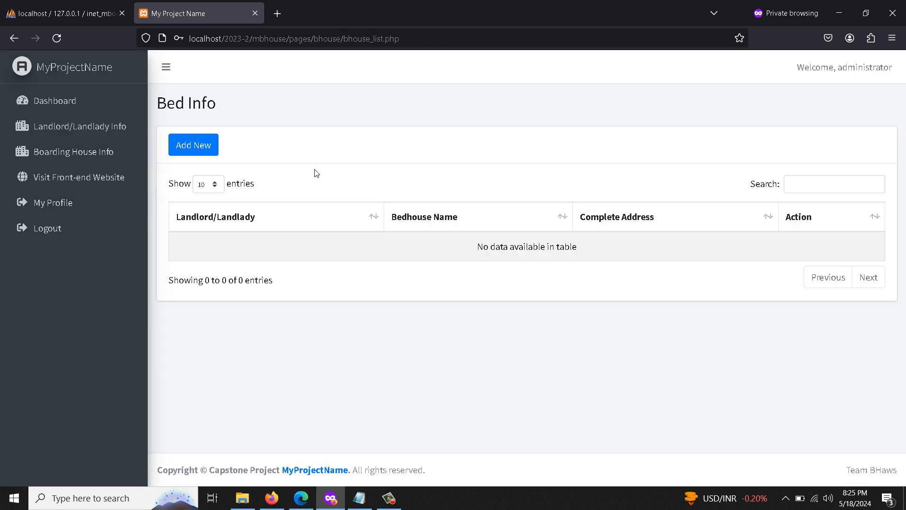
left_click(184, 145)
left_click(340, 152)
left_click(358, 188)
left_click(367, 202)
type("landl")
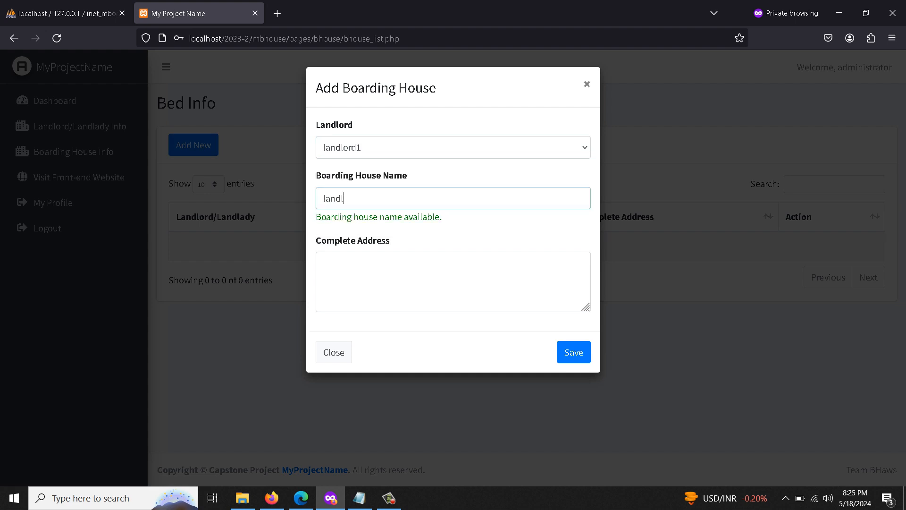
type("ord1-bhouse1")
triple_click(367, 201)
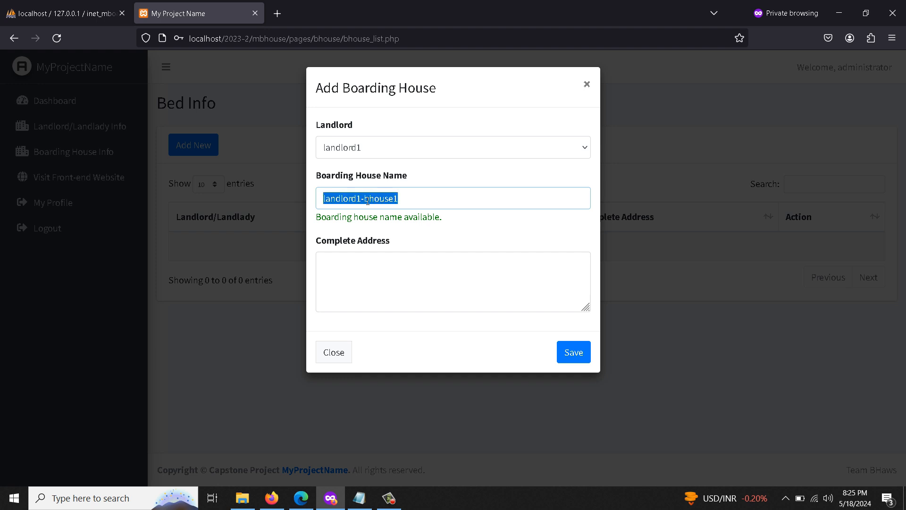
Paste a draft into the complete address field and adjust it.
left_click(392, 279)
key("ctrl+v")
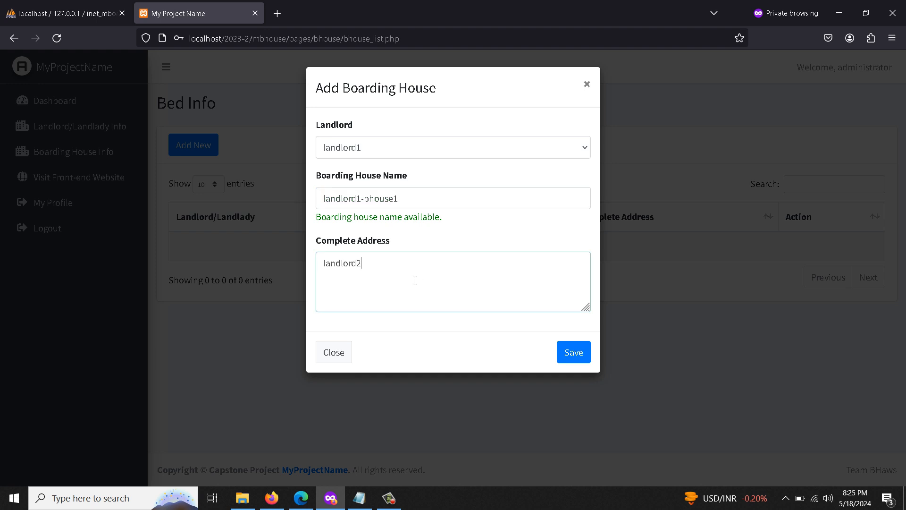
key("BackSpace")
type("1")
left_click_drag(401, 200, 319, 200)
left_click(319, 200)
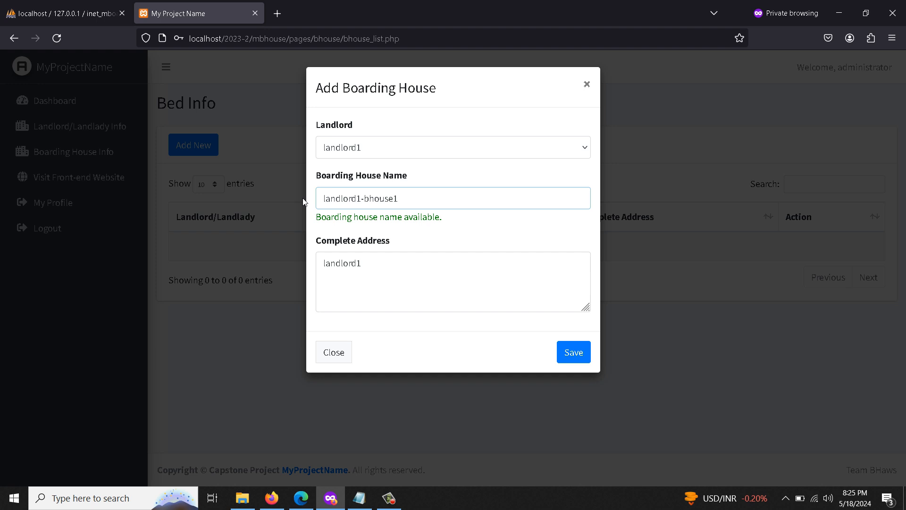
double_click(370, 267)
key("ctrl+v")
Set the address to 'landlord1-bhouse1-complete address' and save the boarding house.
left_click(422, 199)
left_click_drag(422, 199, 323, 199)
right_click(352, 198)
left_click(387, 269)
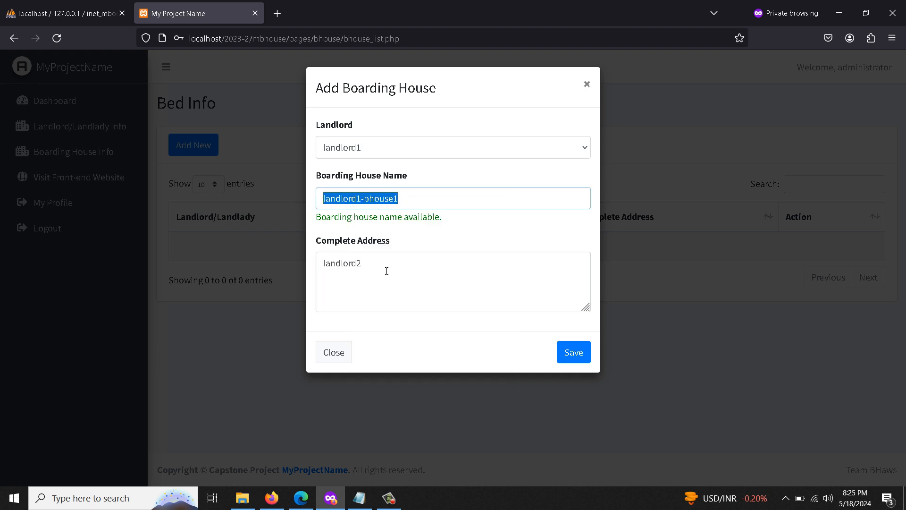
left_click_drag(387, 271, 285, 264)
key("ctrl+v")
type("-complete")
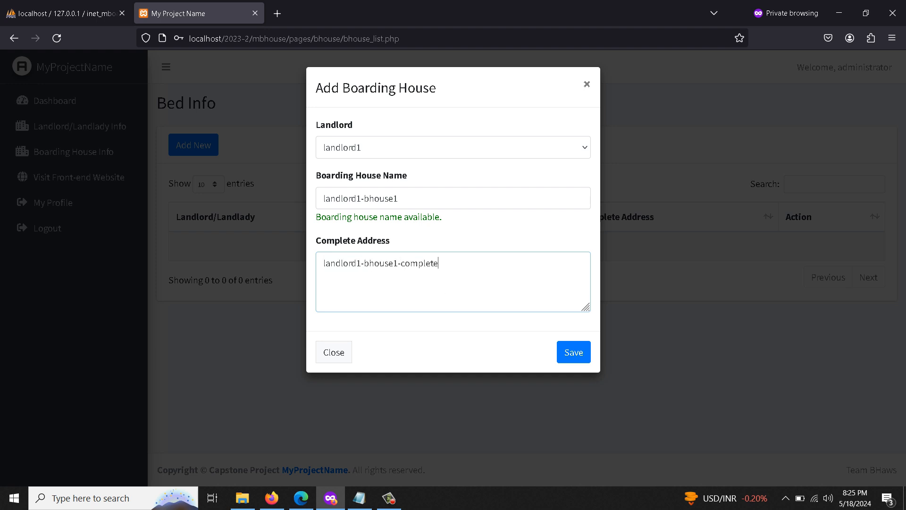
type(" address")
left_click(578, 355)
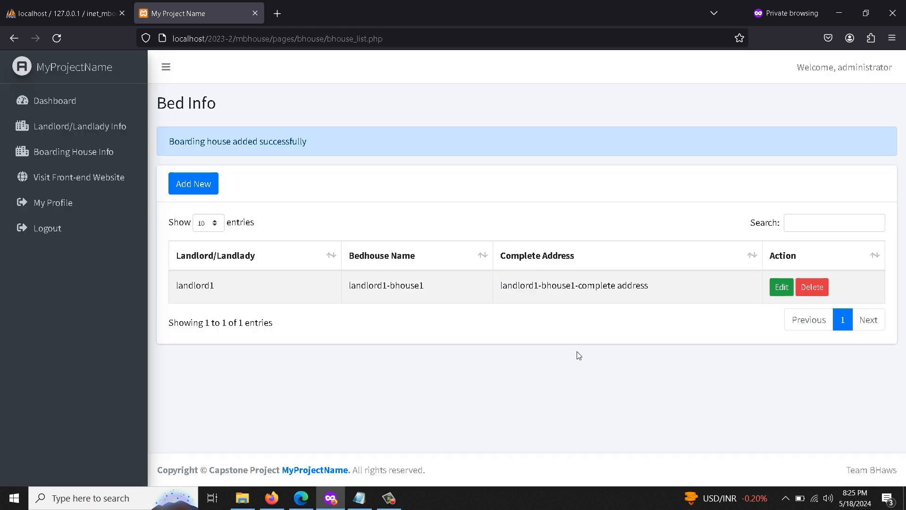
Start another boarding house owned by landlord2, named landlord2-bhouse1.
left_click(192, 184)
left_click(376, 148)
left_click(374, 208)
left_click(371, 203)
type("landlord2-bhouse1")
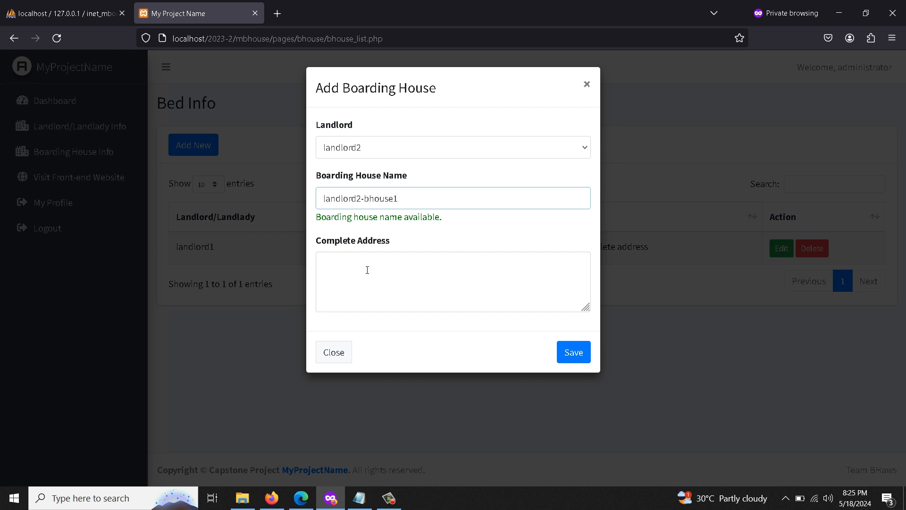
double_click(396, 200)
left_click(423, 203)
key("ctrl+a")
key("ctrl+c")
Set the address to 'landlord2-bhouse1-complete address' and save the boarding house.
left_click(348, 282)
key("ctrl+v")
type("-cm")
key("BackSpace")
type("it")
key("BackSpace")
key("BackSpace")
type("o")
type("mplete address")
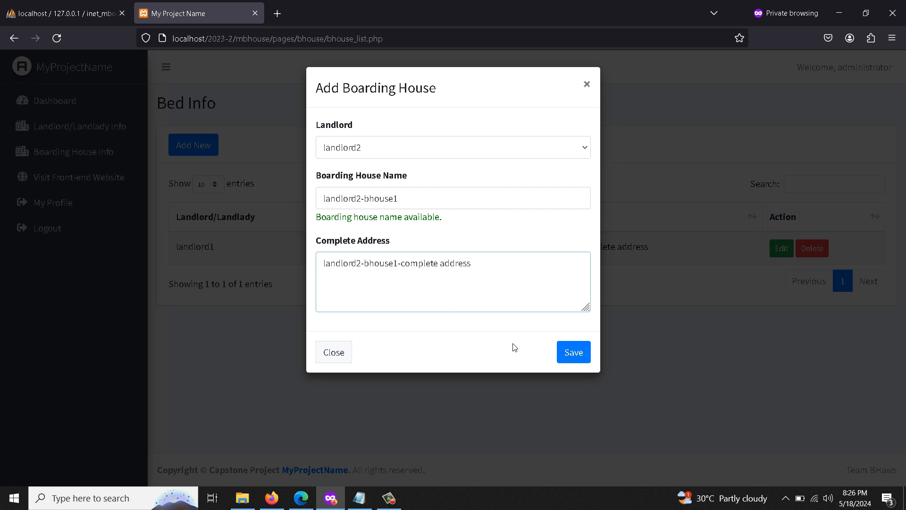
left_click(573, 353)
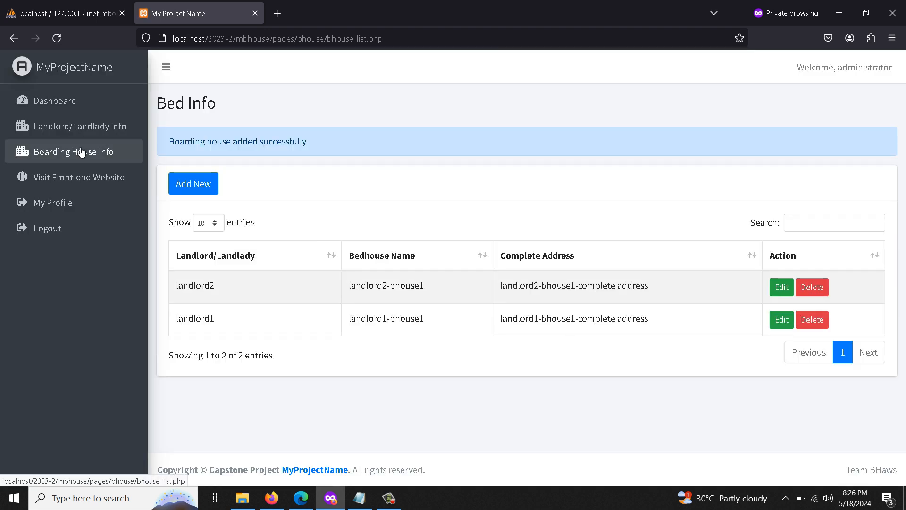
Review the two listed boarding houses and open the public front-end website.
triple_click(373, 287)
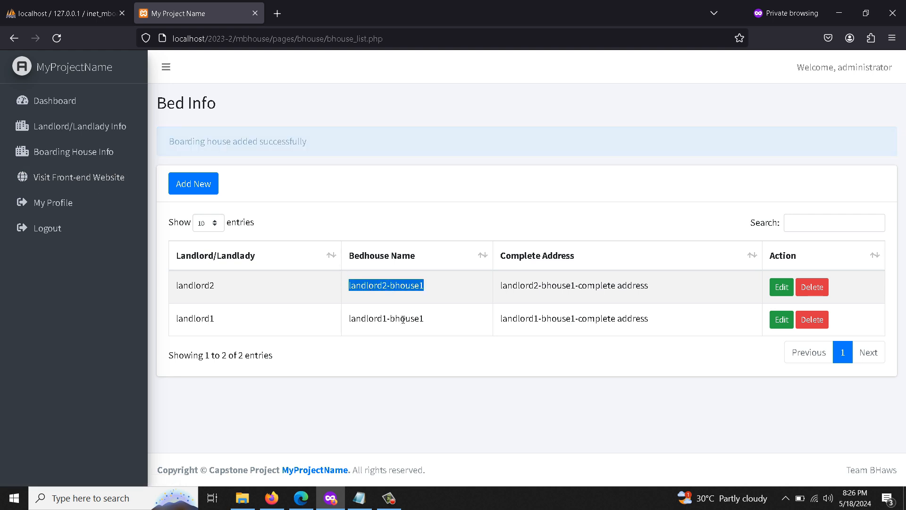
triple_click(400, 319)
double_click(208, 279)
double_click(208, 247)
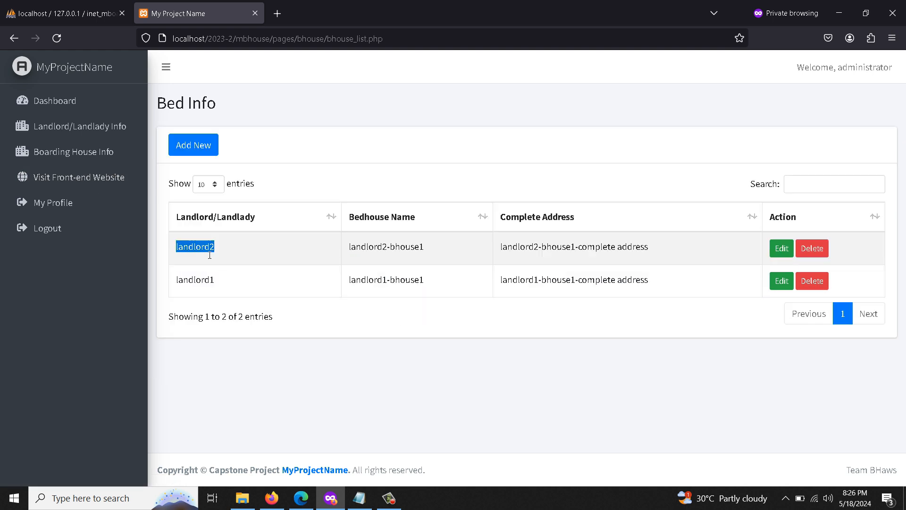
left_click(86, 170)
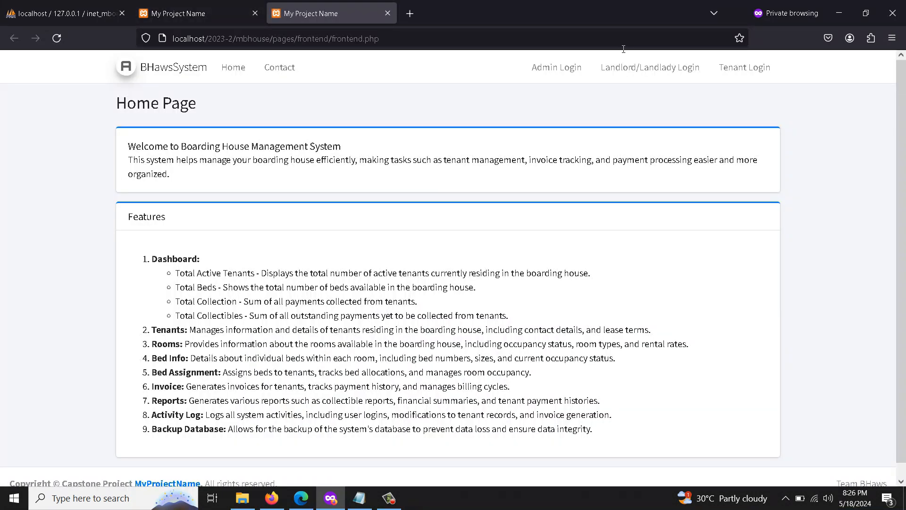
Log out of the administrator account and go to the landlord login page.
left_click(201, 8)
left_click(75, 228)
left_click(313, 7)
left_click(633, 73)
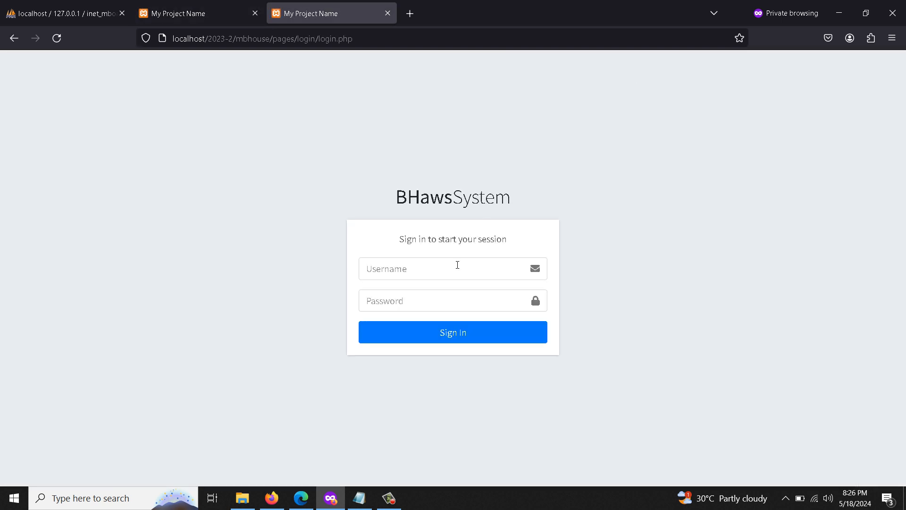
Sign in to the landlord account with its username and password.
left_click(457, 265)
type("lan")
type("dlord1")
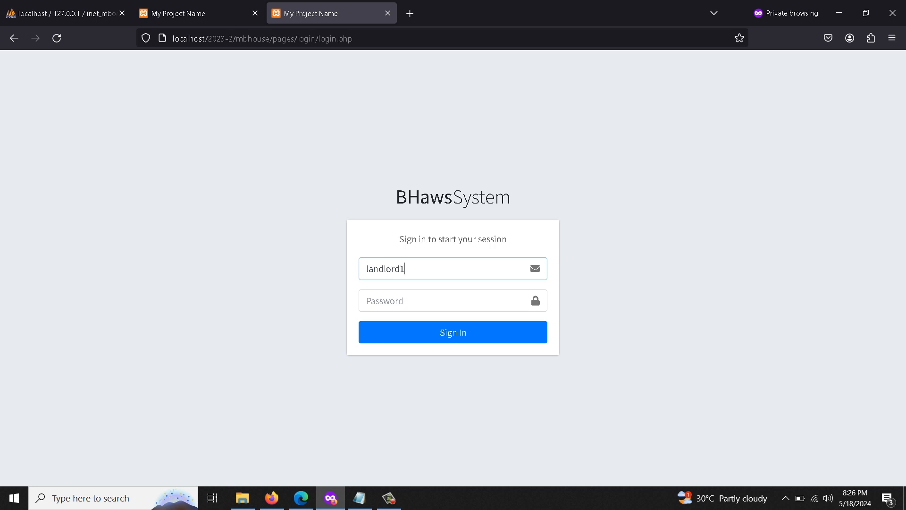
key("Tab")
type("••••••")
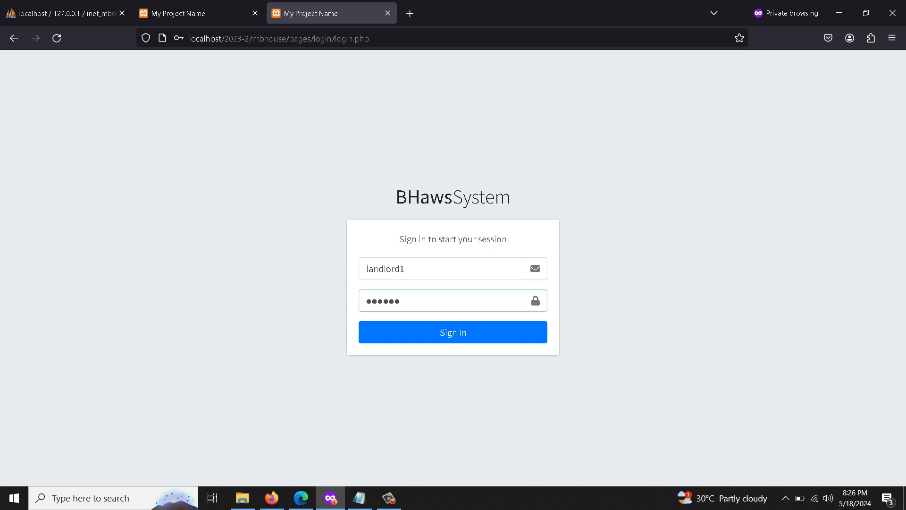
type("••••")
left_click(472, 332)
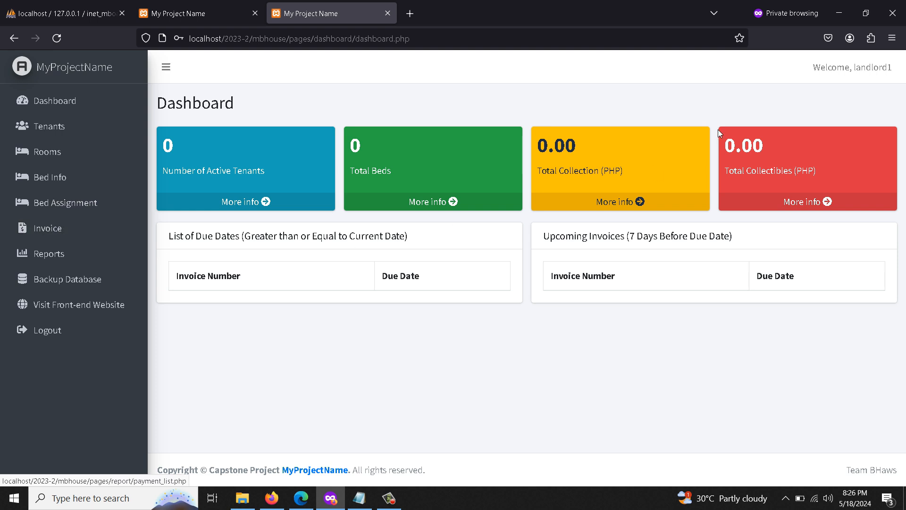
Start a new tenant named tenant1-landlord1 with address 'tenant1-landlord1-address'.
left_click(47, 126)
left_click(207, 156)
left_click(298, 152)
type("teand")
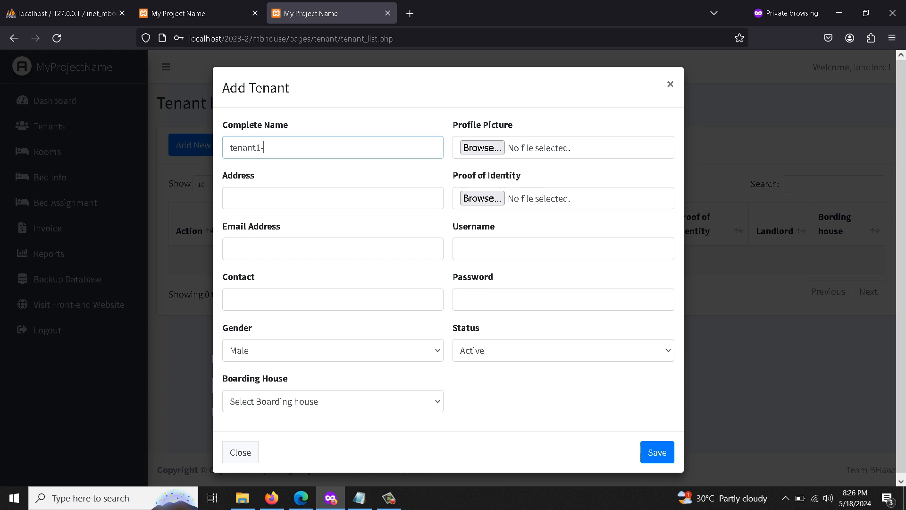
type("t1-bhou")
key("BackSpace")
key("BackSpace")
key("BackSpace")
key("BackSpace")
type("landlord1")
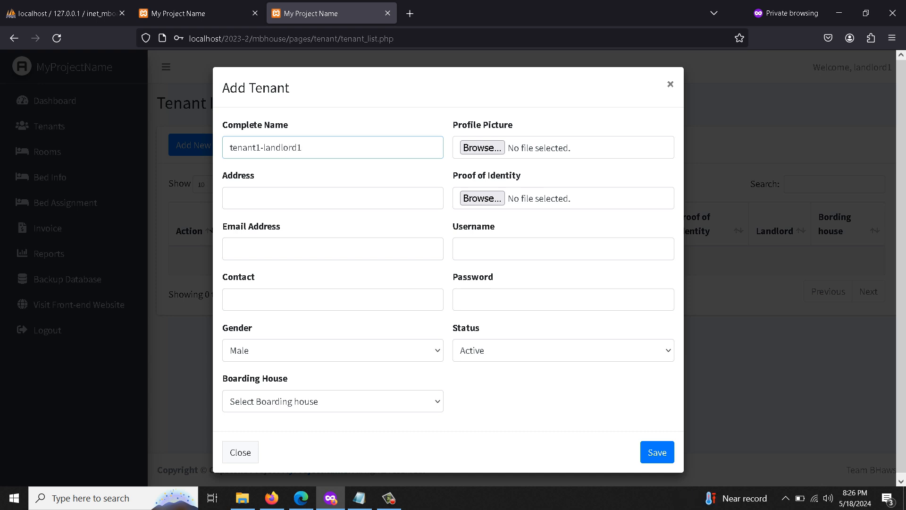
left_click(287, 204)
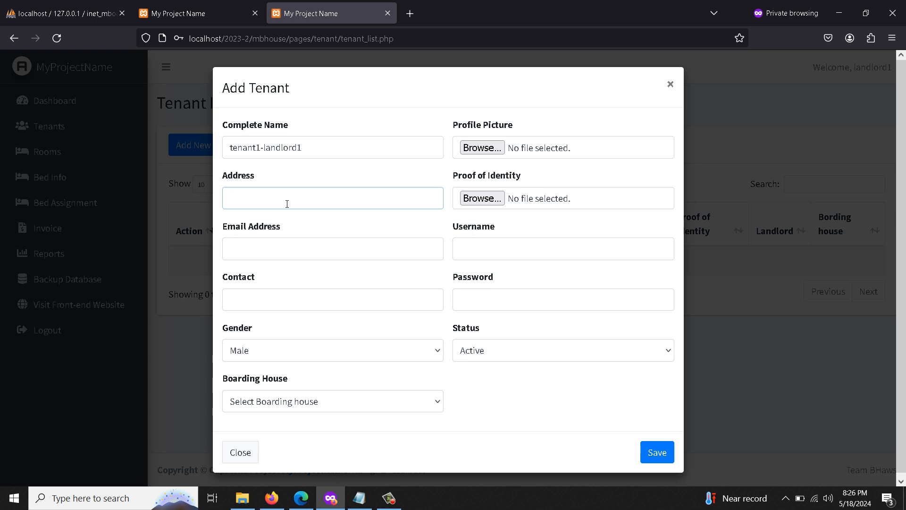
left_click_drag(309, 151, 181, 152)
key("ctrl+c")
left_click(259, 198)
key("ctrl+v")
type("-address")
Fill in the tenant's e-mail and contact number and assign the landlord's boarding house.
left_click(328, 260)
type("tenan")
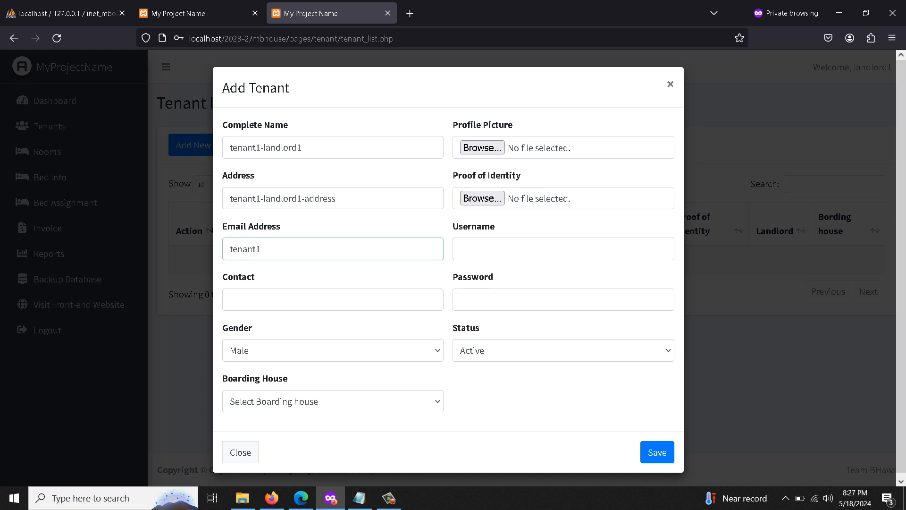
type("t1@gmail.com")
left_click(315, 309)
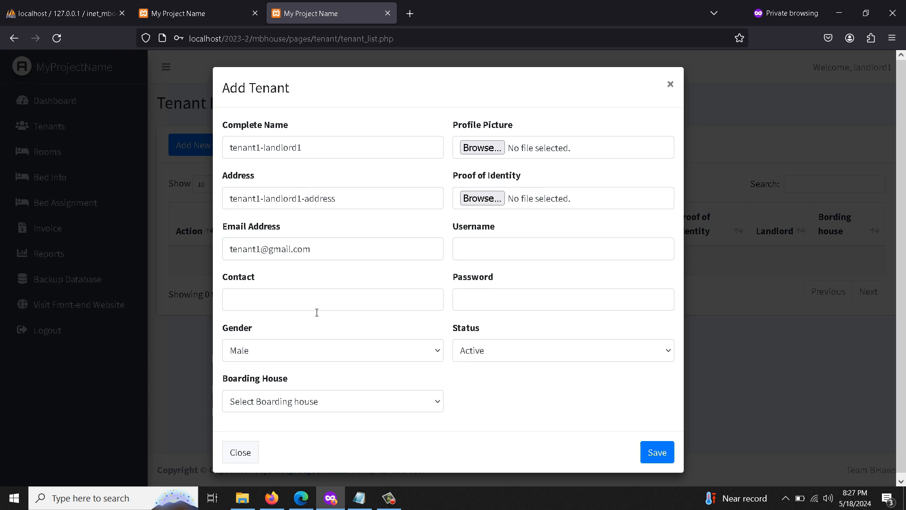
type("2323534634523")
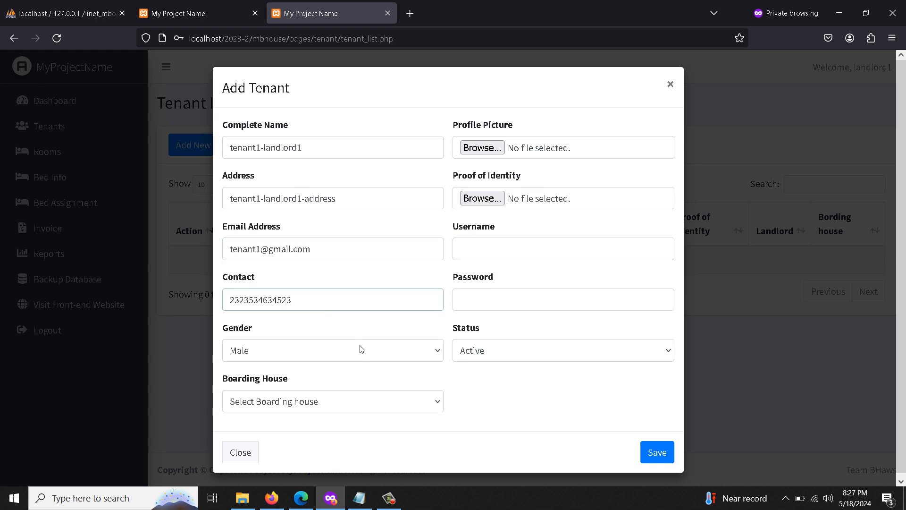
left_click(309, 403)
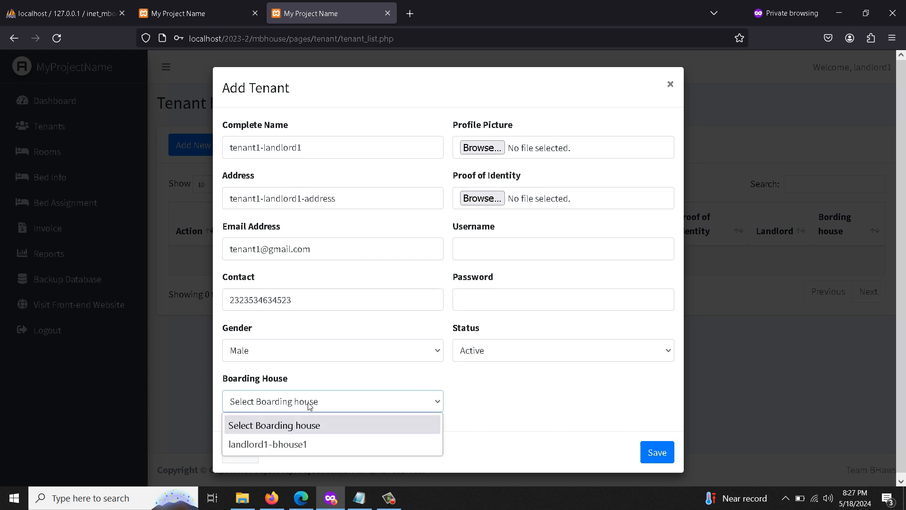
left_click(290, 446)
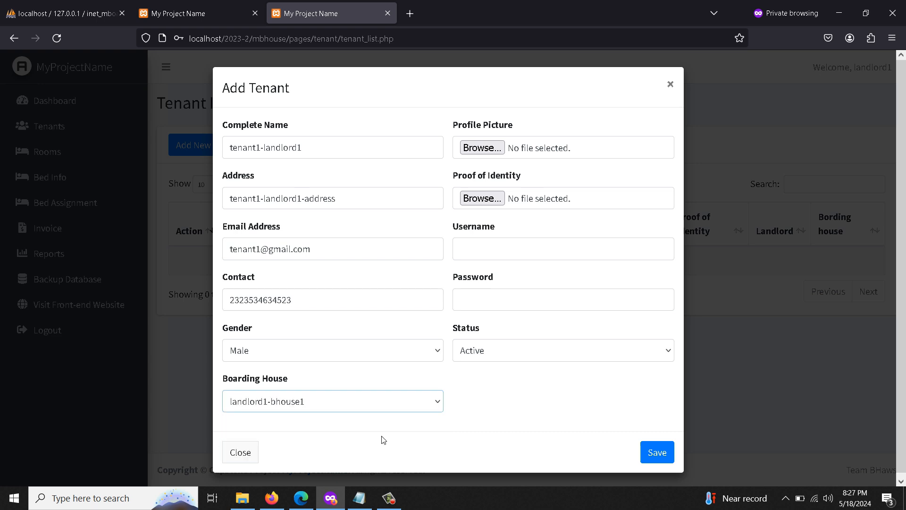
left_click(400, 406)
left_click(311, 447)
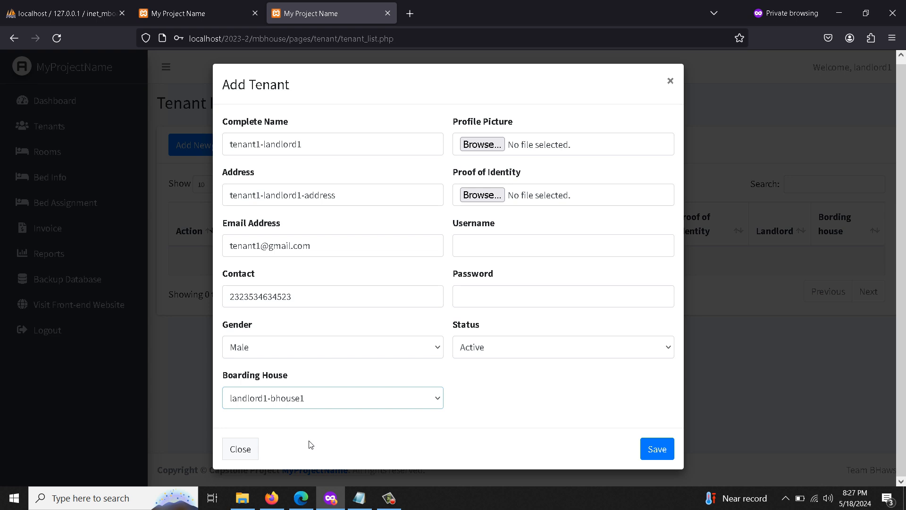
Use avatar.png from demo_upload/profile as both profile picture and proof of identity.
left_click(472, 149)
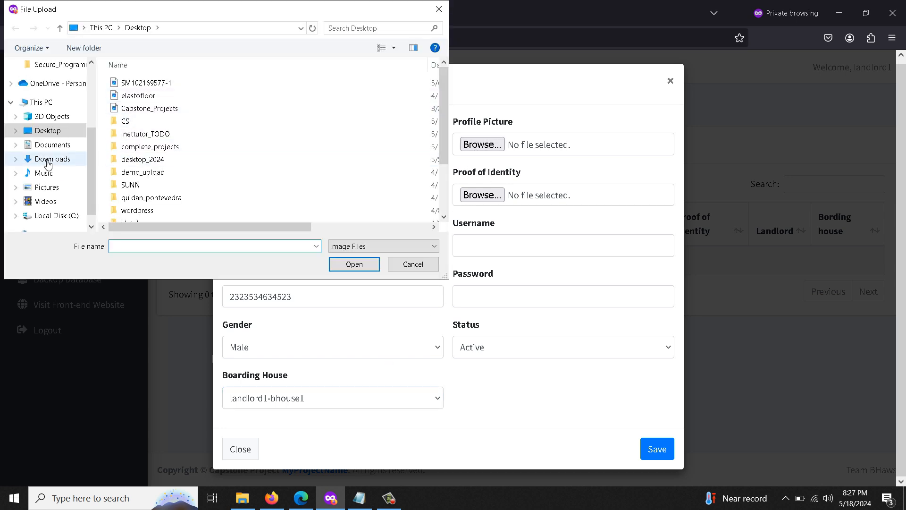
left_click(55, 133)
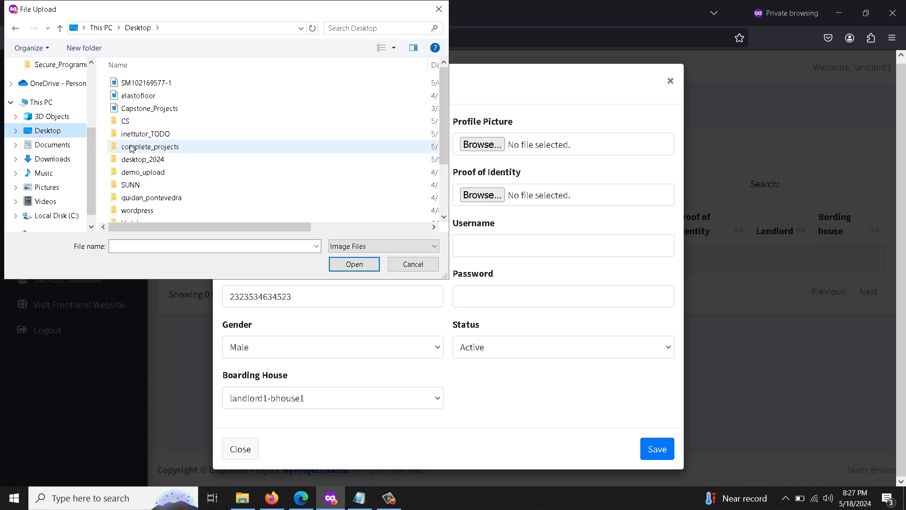
scroll(215, 199, "down", 2)
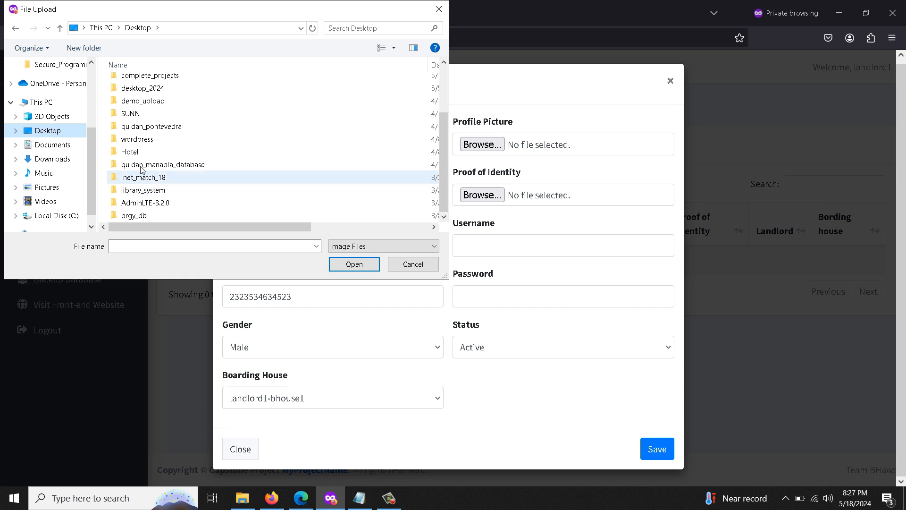
left_click(147, 105)
double_click(146, 105)
left_click(142, 88)
double_click(141, 89)
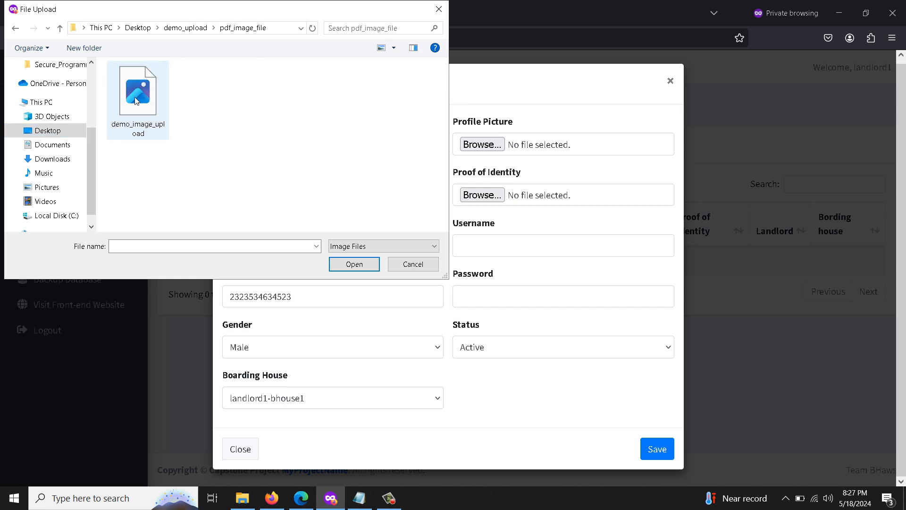
left_click(15, 28)
left_click(131, 95)
double_click(131, 96)
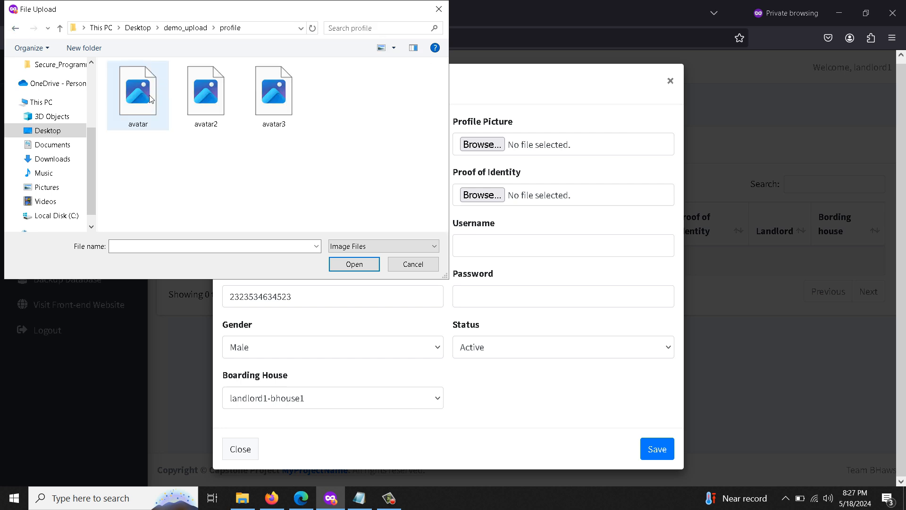
double_click(150, 94)
left_click(482, 195)
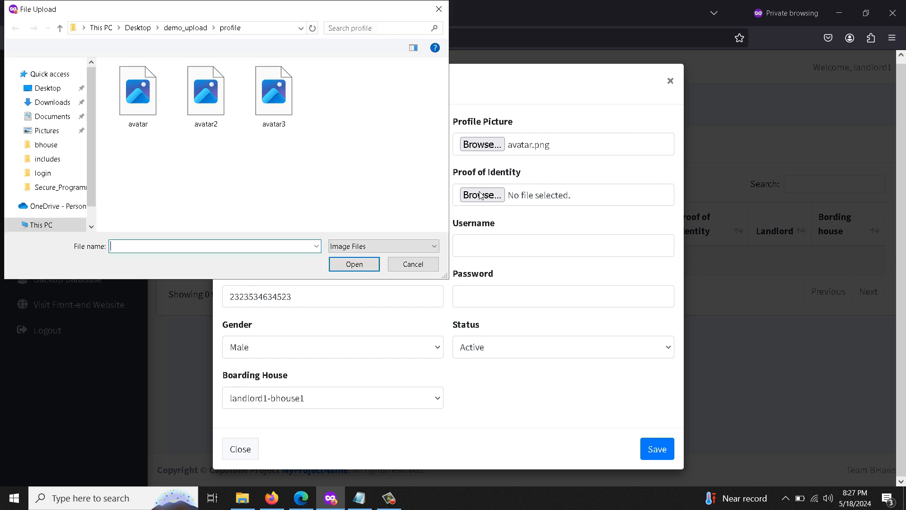
double_click(135, 112)
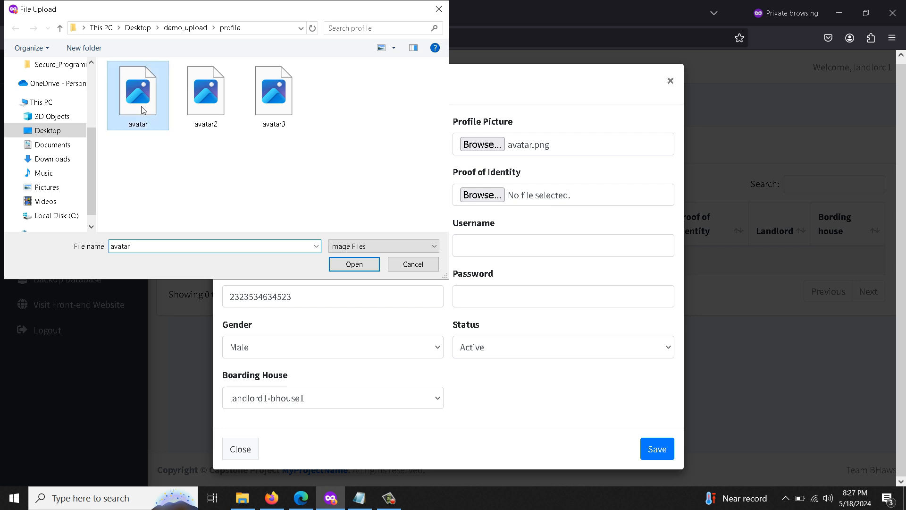
Set the username to tenant1, fill in the password, and save the tenant.
left_click(492, 247)
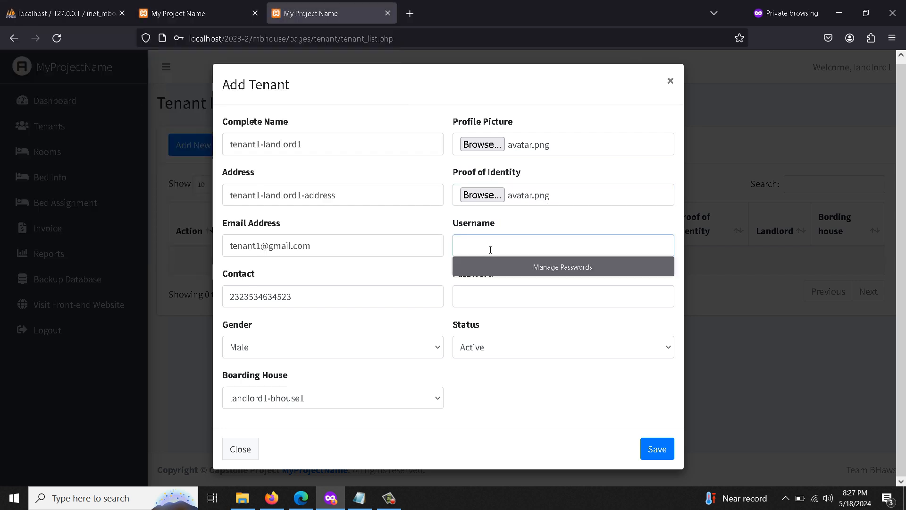
type("tenant1")
left_click(507, 299)
type("123456")
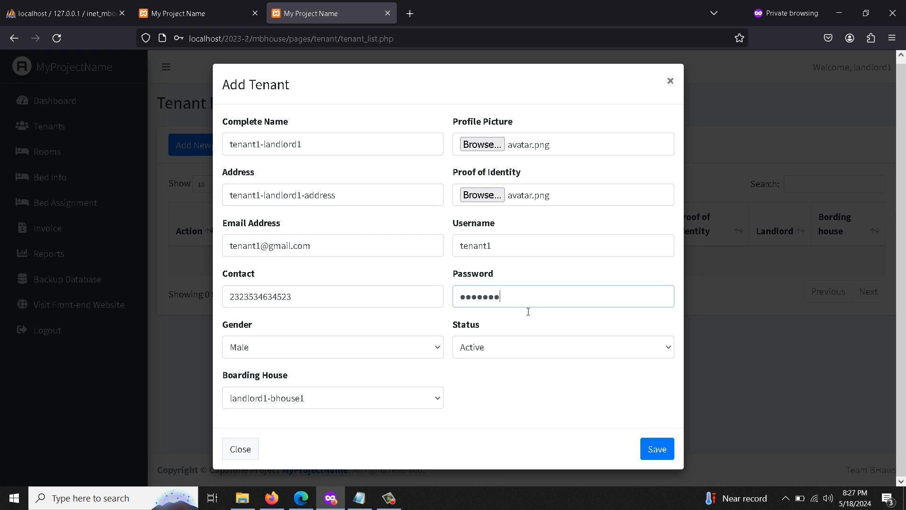
key("shift+Tab")
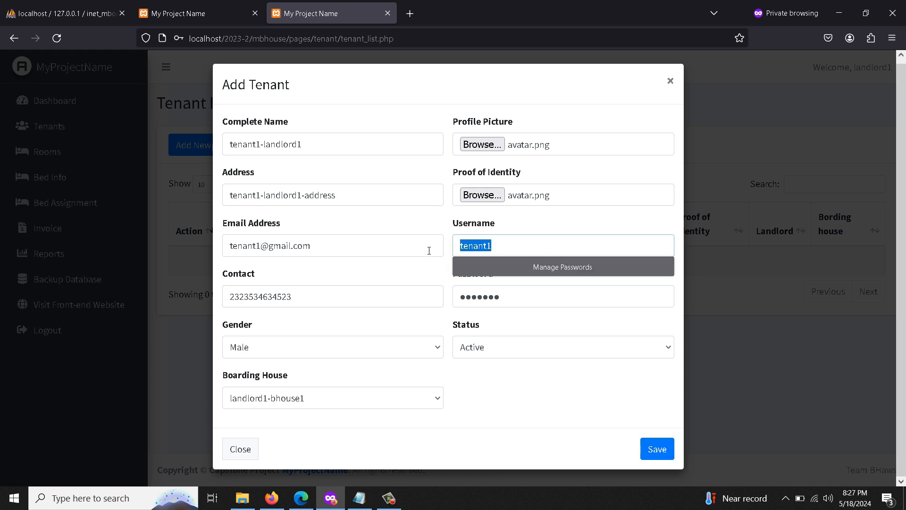
right_click(484, 247)
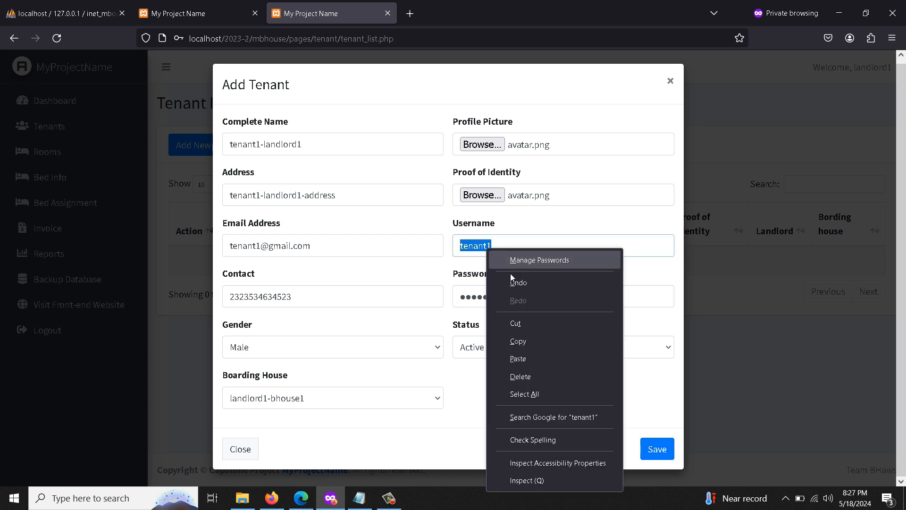
left_click(523, 340)
key("Tab")
right_click(486, 297)
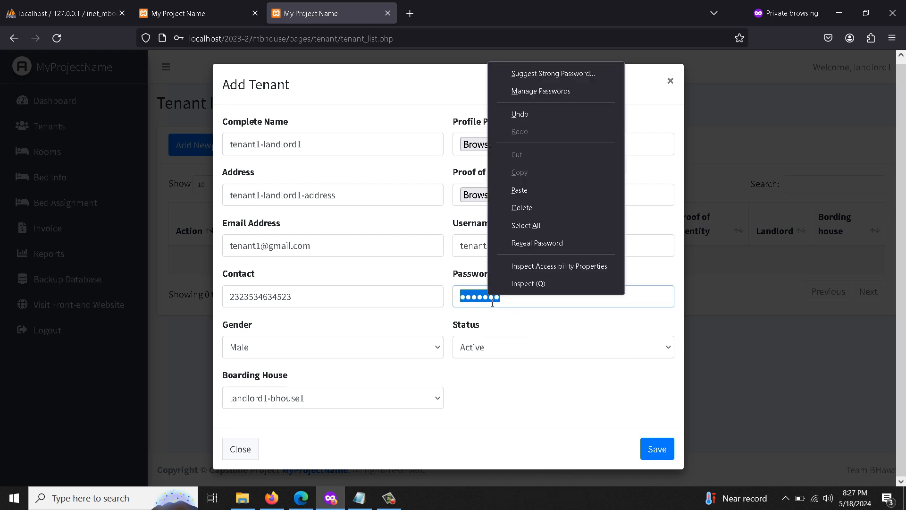
left_click(528, 194)
left_click(649, 450)
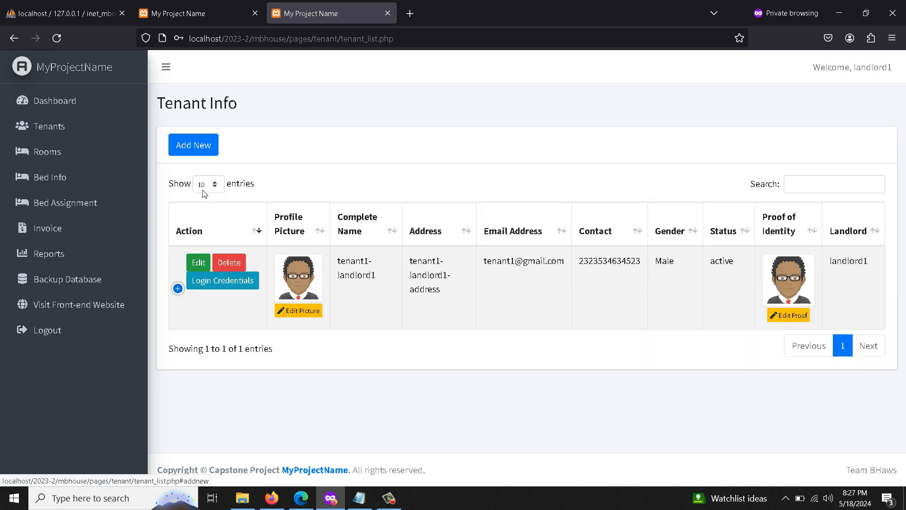
Start a new tenant and fill in the complete name, address, e-mail and contact number.
left_click(197, 155)
left_click(296, 153)
type("tenant2-landlord1")
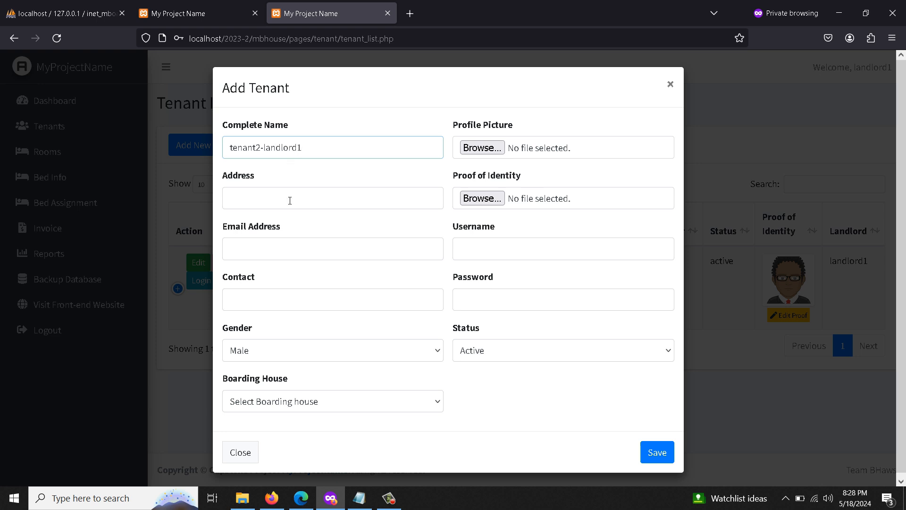
left_click(290, 201)
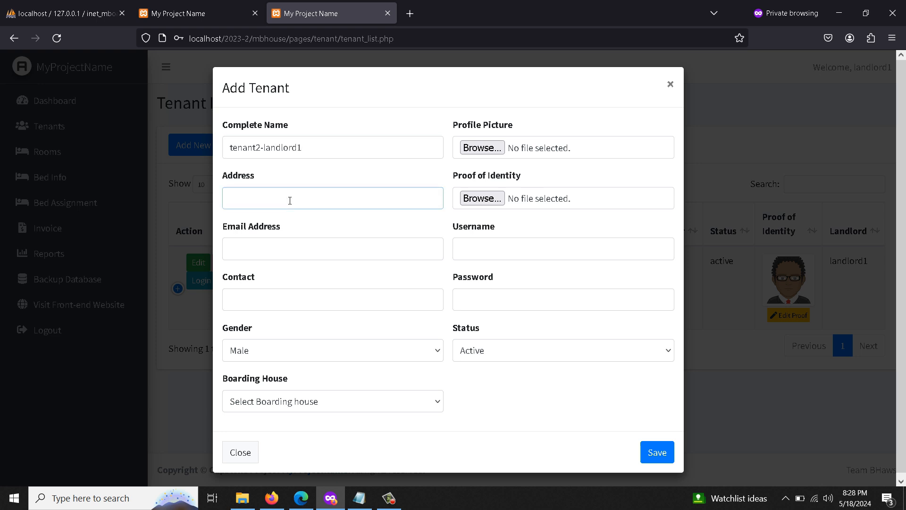
triple_click(293, 153)
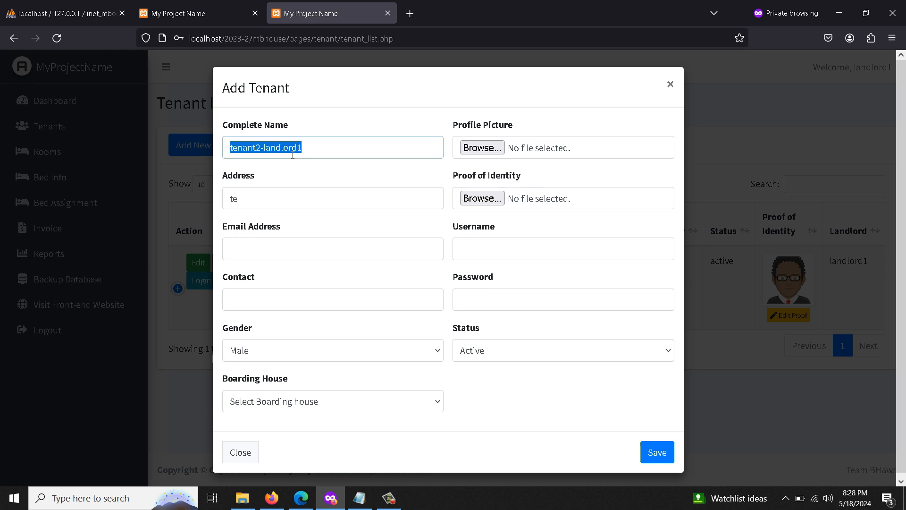
key("ctrl+c")
double_click(282, 194)
key("ctrl+v")
type("-address")
key("Tab")
type("tenant")
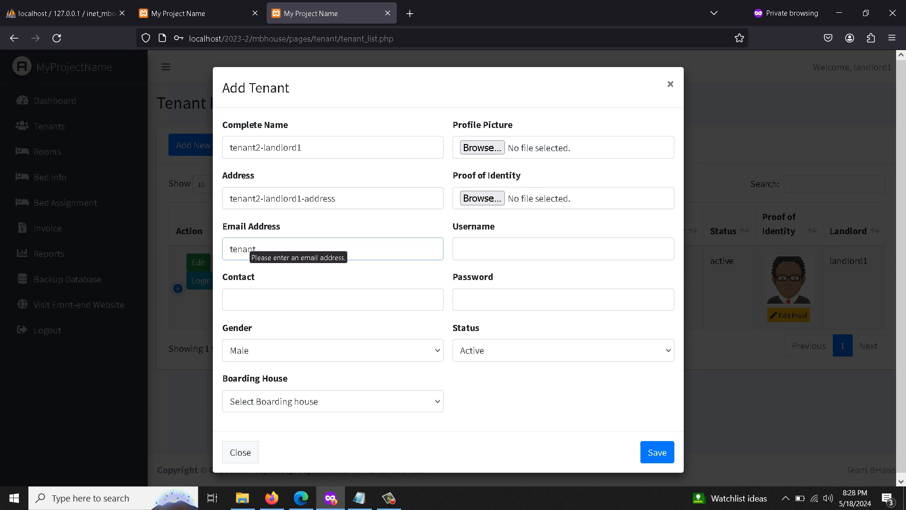
type("2-")
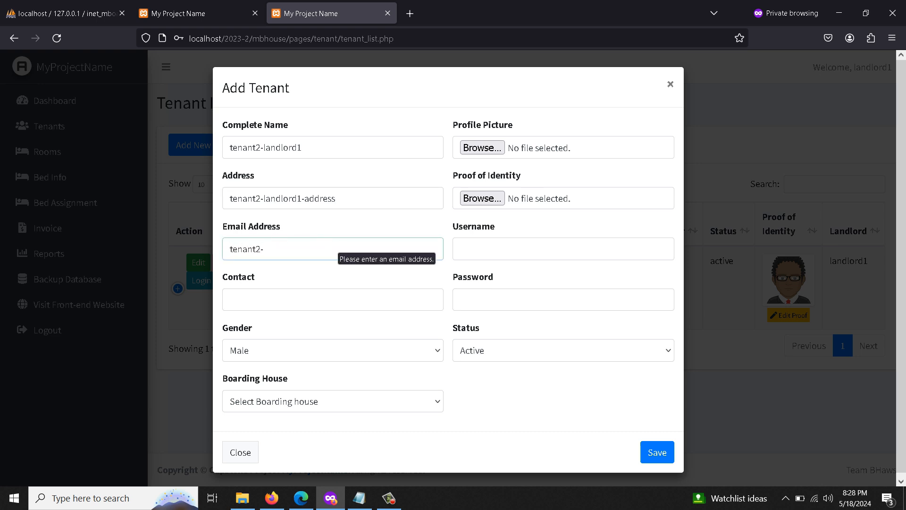
key("BackSpace")
type("@gmail.com")
left_click(330, 297)
type("2342452352345")
Set gender Female, the landlord's boarding house, the second avatar as profile picture and avatar3 as identity proof.
left_click(325, 352)
left_click(311, 394)
left_click(312, 402)
left_click(291, 440)
left_click(482, 147)
double_click(200, 118)
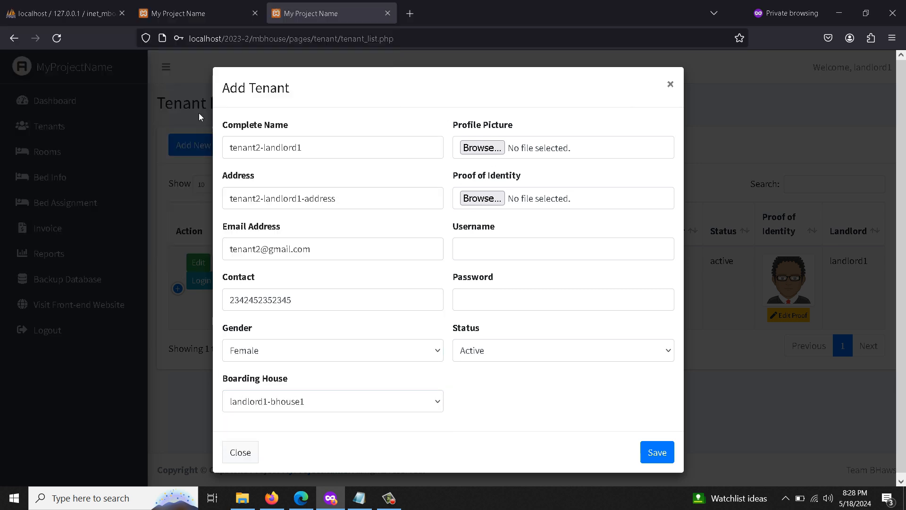
left_click(486, 198)
double_click(280, 117)
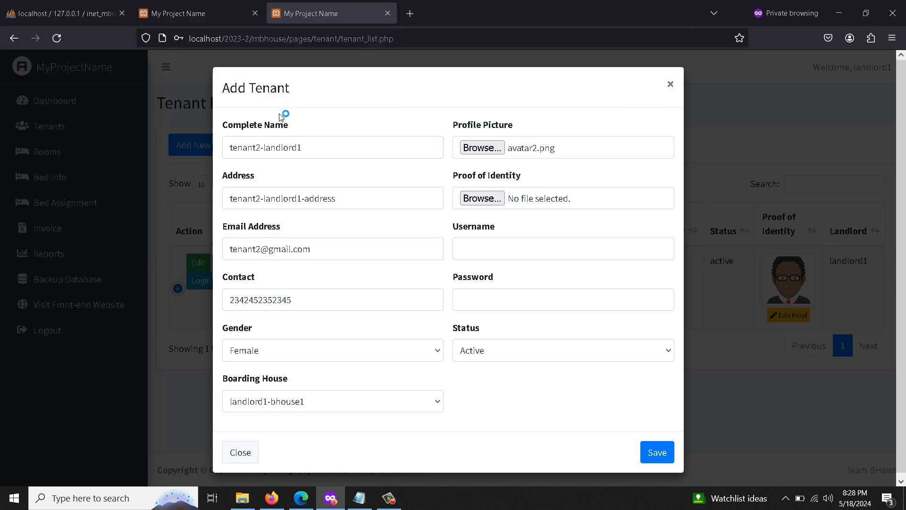
Enter the tenant's username, reuse it as the password, and save the tenant.
left_click(519, 251)
type("tenant")
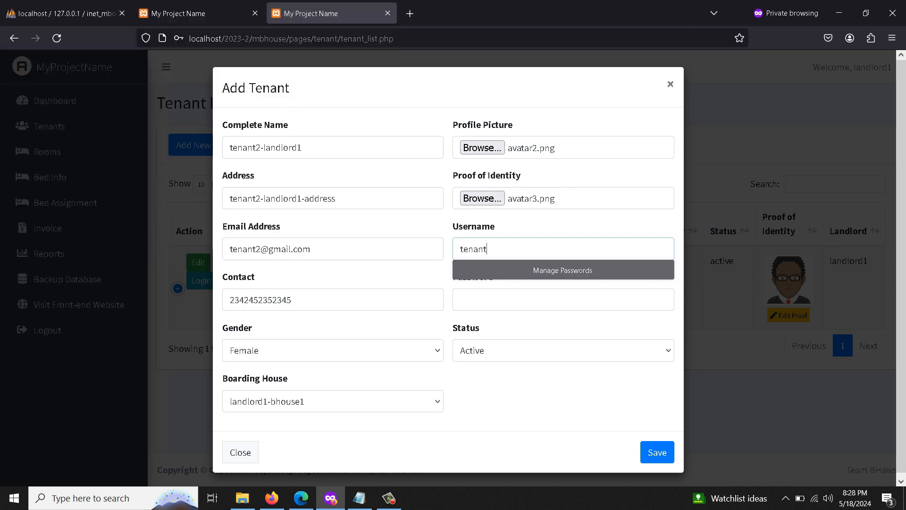
type("2")
double_click(486, 249)
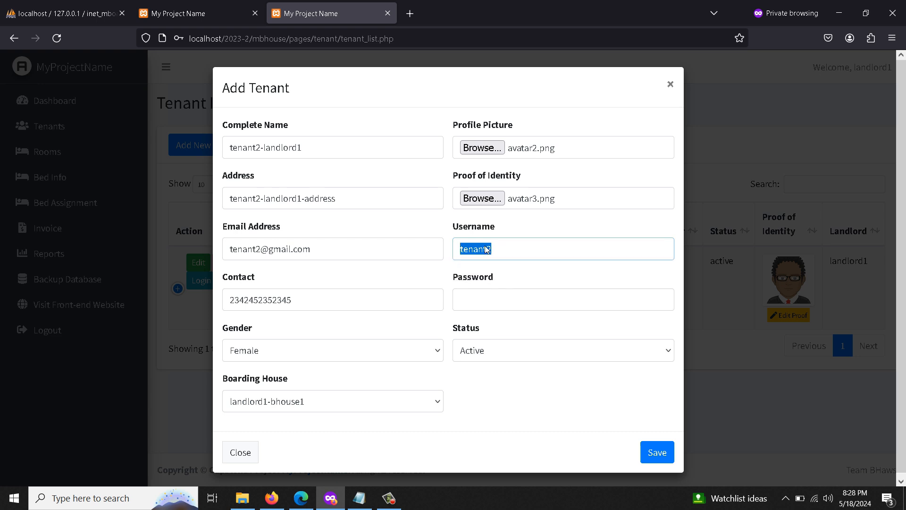
right_click(486, 247)
left_click(532, 338)
right_click(486, 254)
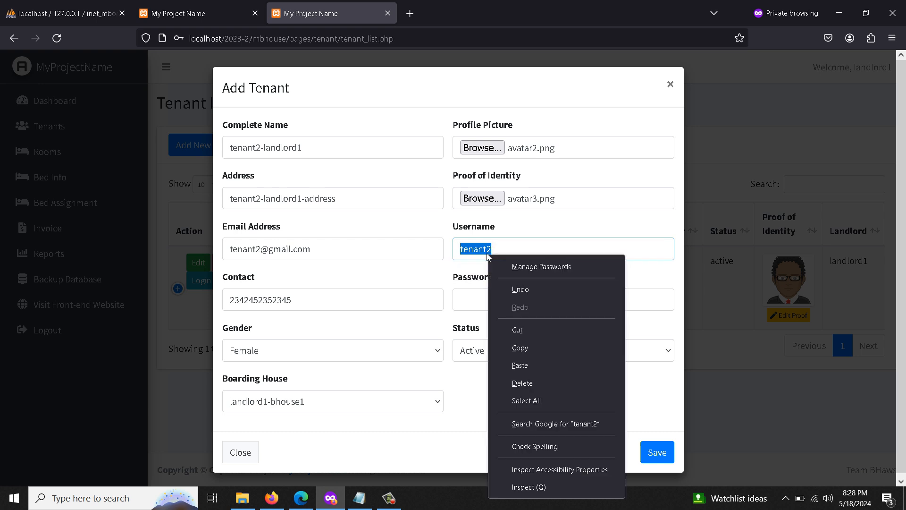
left_click(495, 340)
right_click(495, 298)
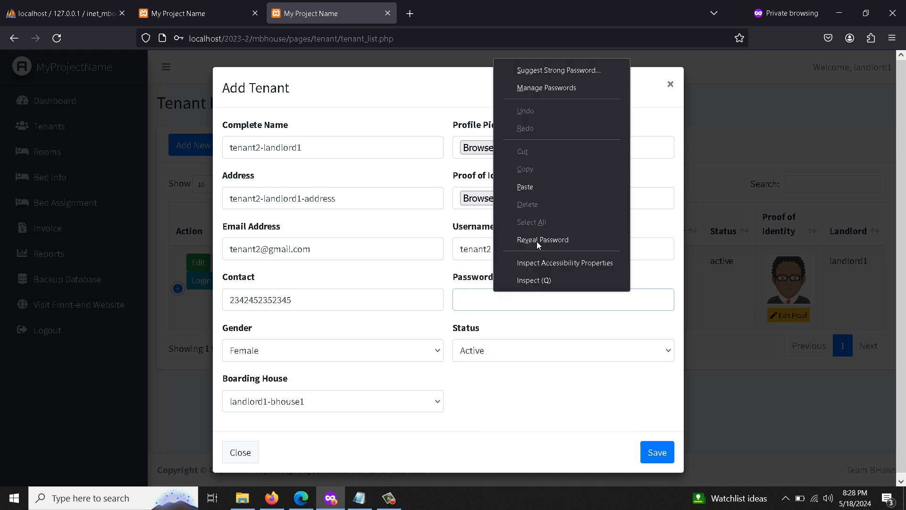
left_click(538, 187)
left_click(654, 452)
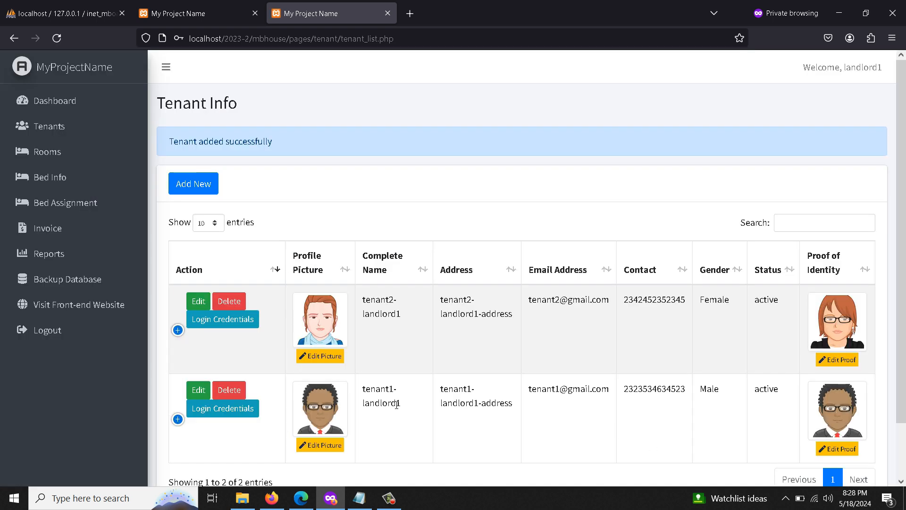
Highlight the older tenant and the newly added tenant in the tenant list.
scroll(403, 357, "down", 1)
left_click_drag(402, 357, 352, 323)
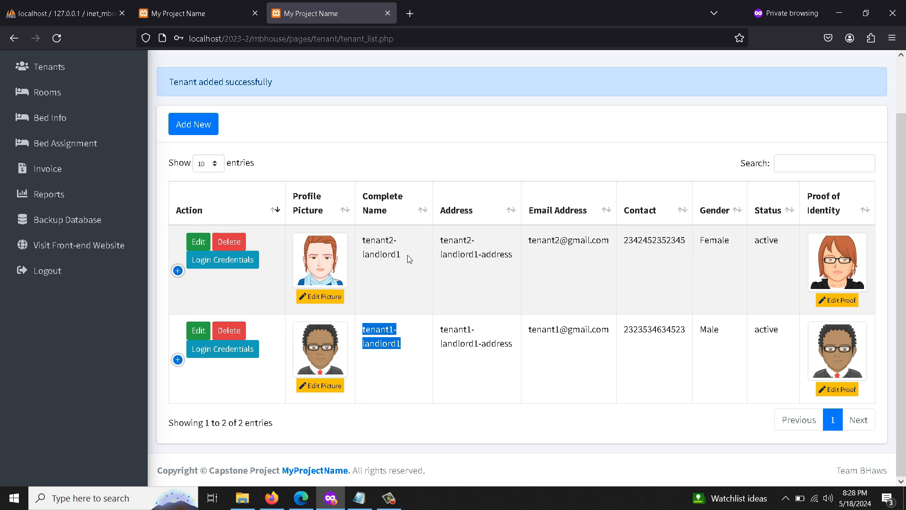
left_click_drag(406, 257, 364, 236)
scroll(394, 306, "up", 1)
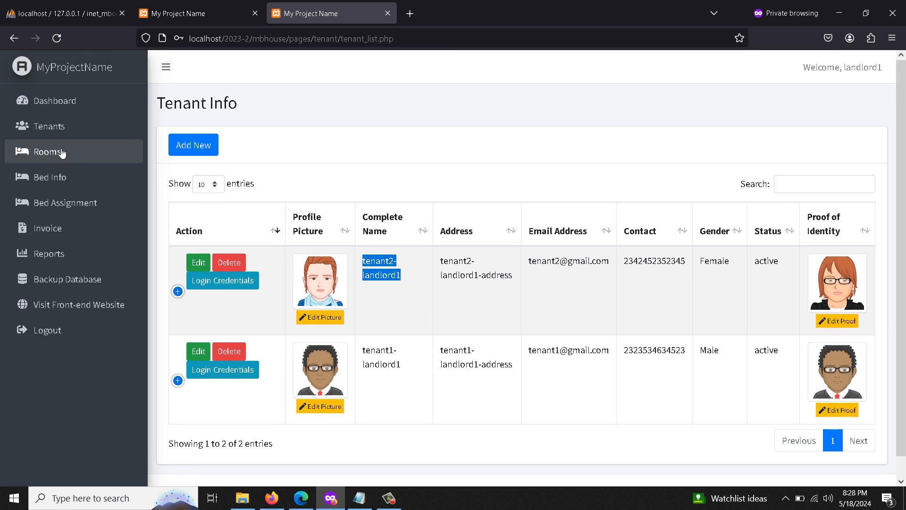
Add room1 to landlord1-bhouse1 with description 'room 1 description' and the avatar image, and save it.
left_click(68, 158)
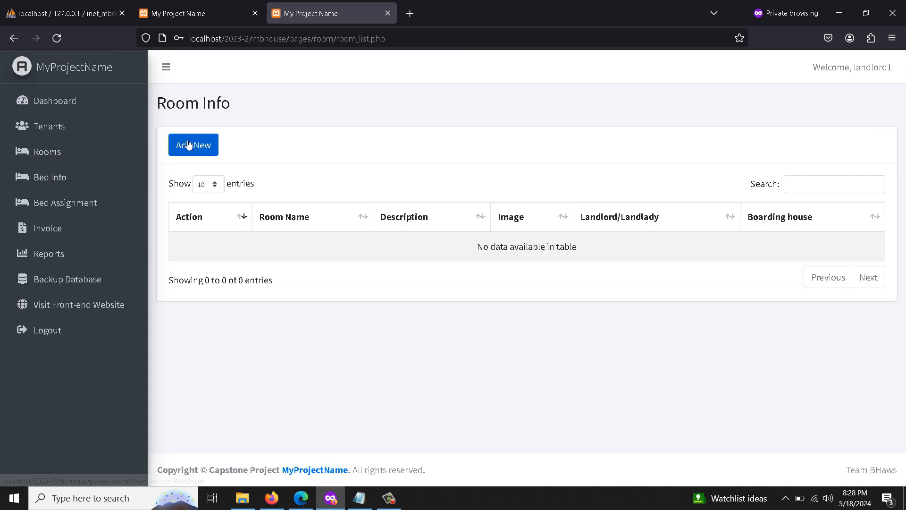
left_click(193, 144)
left_click(377, 154)
left_click(378, 191)
left_click(383, 202)
type("room1")
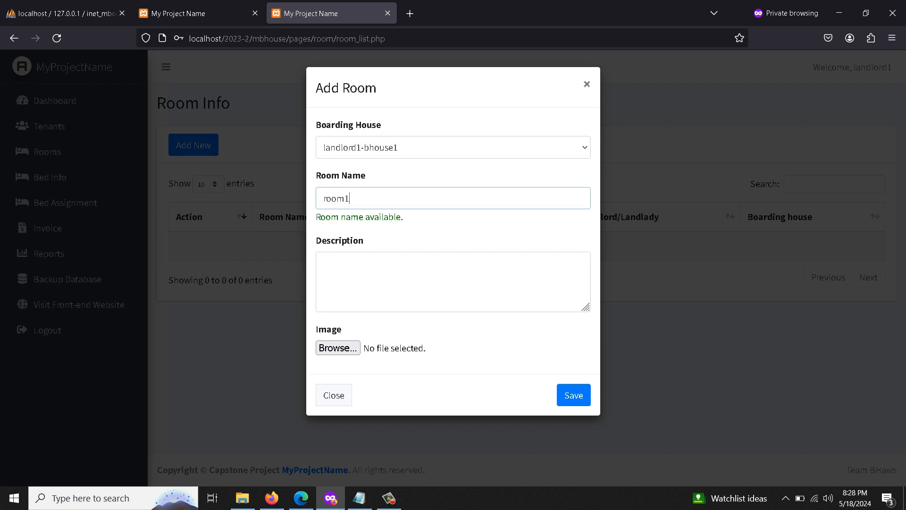
left_click(366, 291)
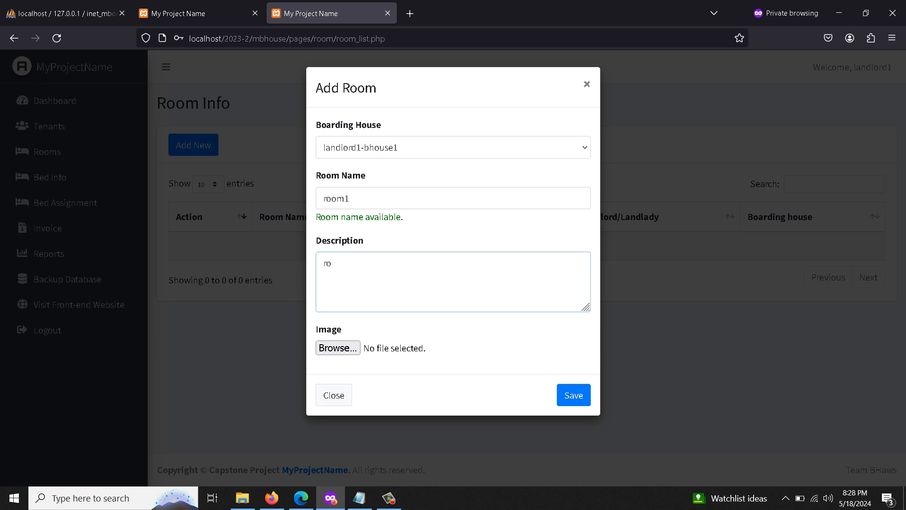
type("room 1 description")
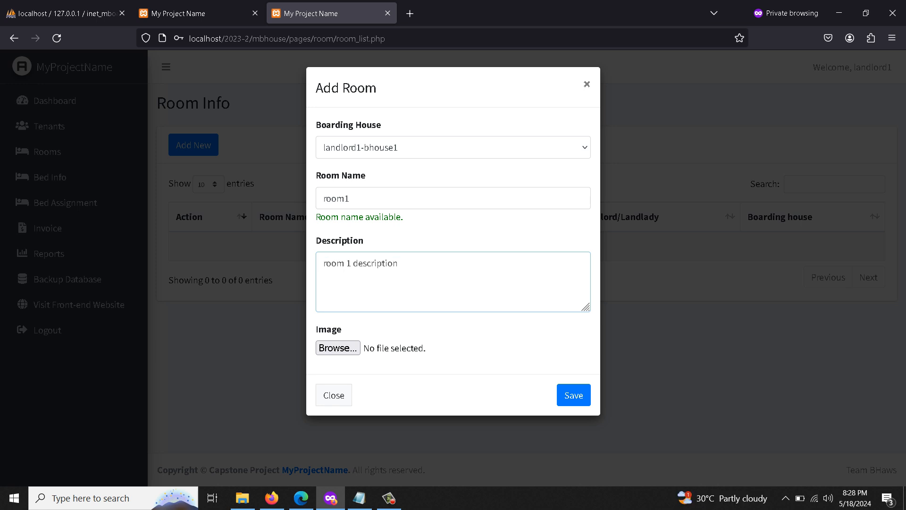
left_click(340, 350)
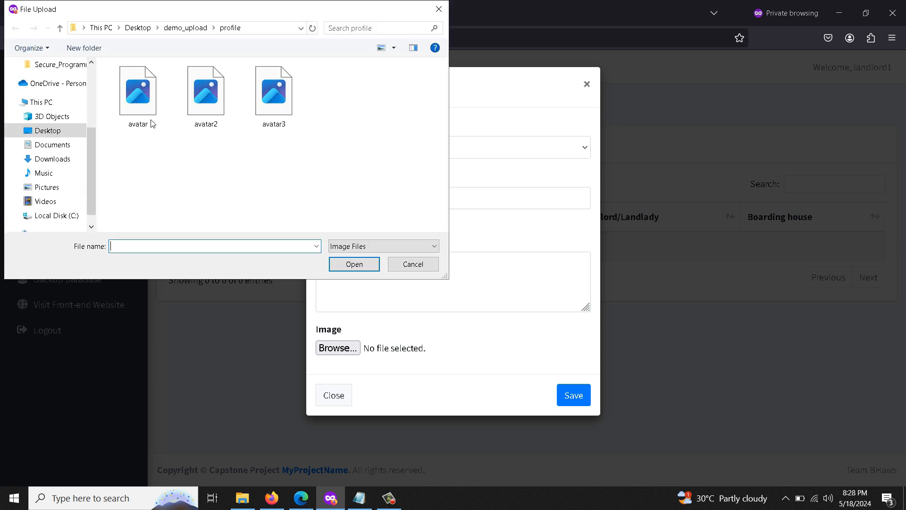
double_click(151, 123)
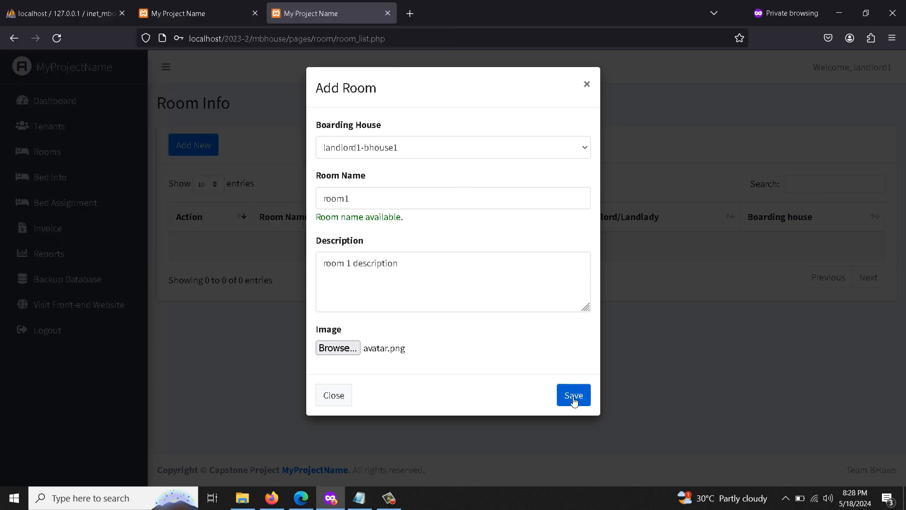
left_click(574, 397)
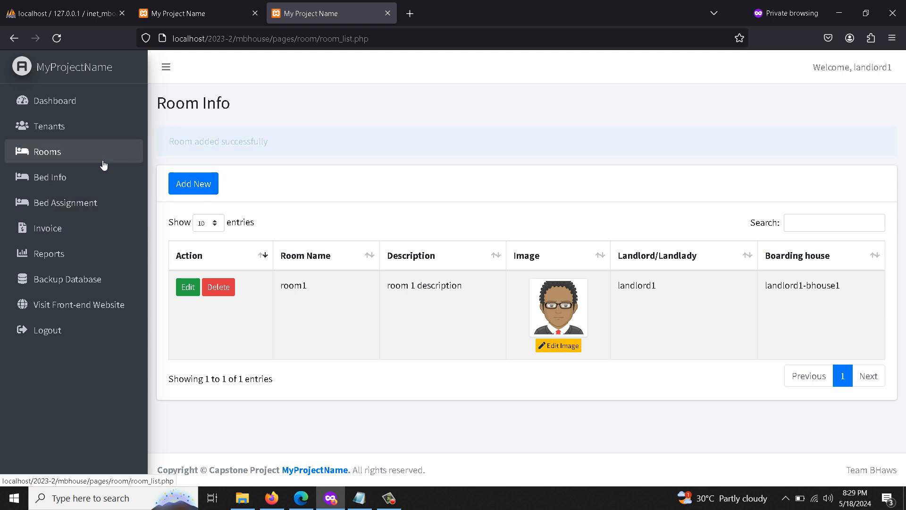
Add bed1-room1 in landlord1-bhouse1's room1 at 500 monthly rent.
left_click(56, 177)
left_click(193, 145)
left_click(363, 150)
left_click(364, 190)
left_click(367, 199)
left_click(363, 222)
left_click(364, 259)
type("bed1")
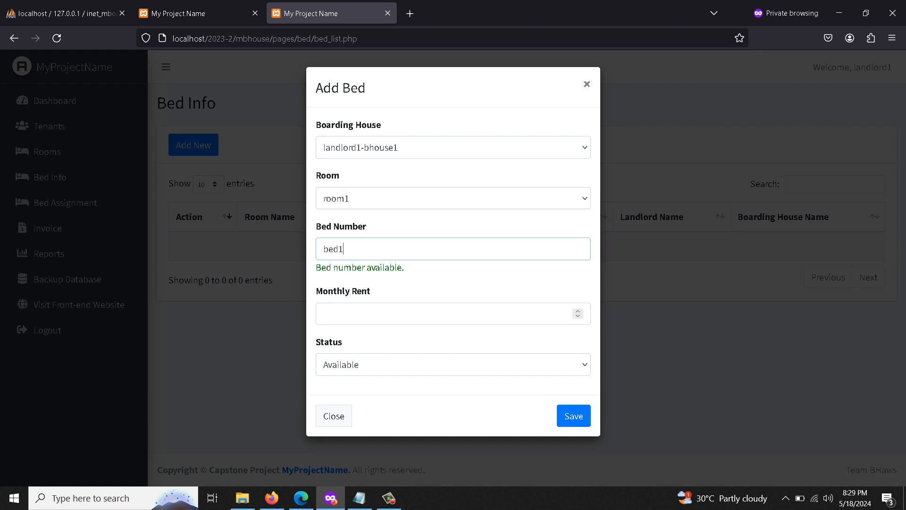
type("-room1")
left_click(432, 320)
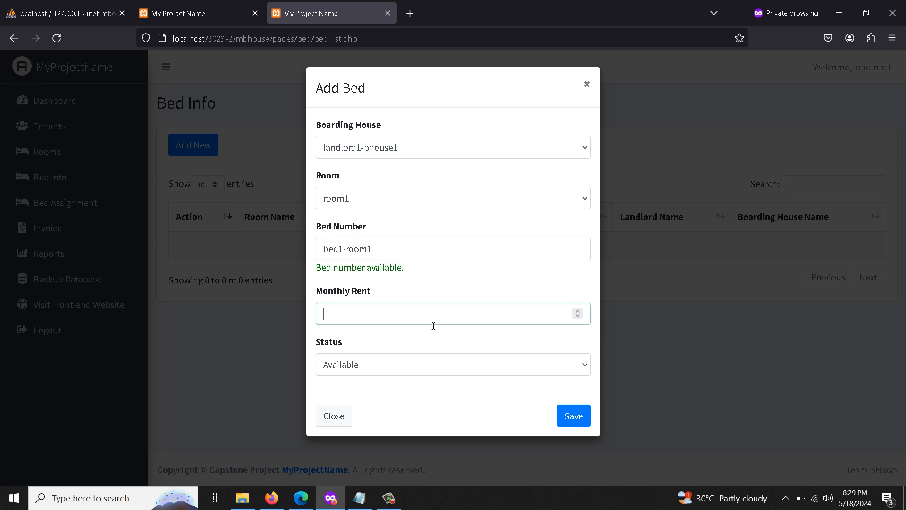
type("500")
left_click(572, 416)
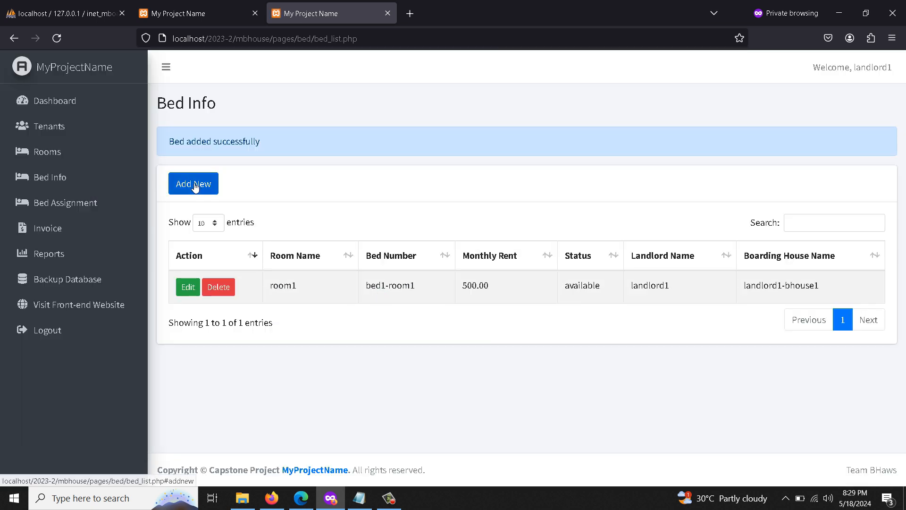
Begin a second bed entry, then cancel it unfinished.
left_click(194, 185)
left_click(357, 148)
left_click(364, 188)
left_click(368, 246)
type("b")
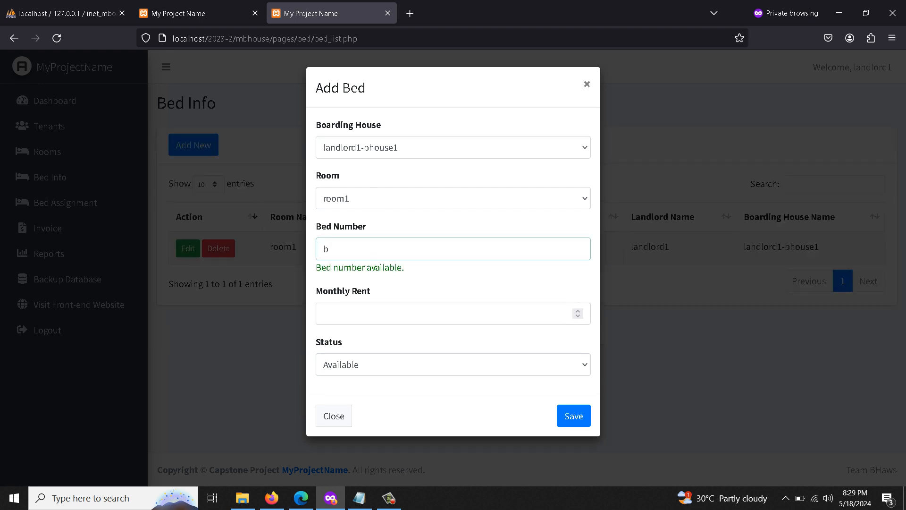
key("BackSpace")
left_click(333, 404)
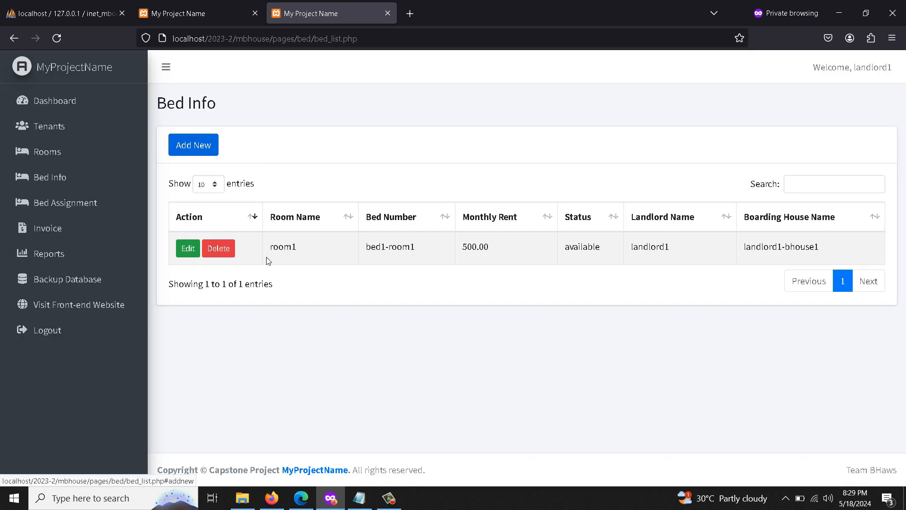
Add bed2-room1 at 500 monthly rent and highlight it in the bed list.
left_click(203, 147)
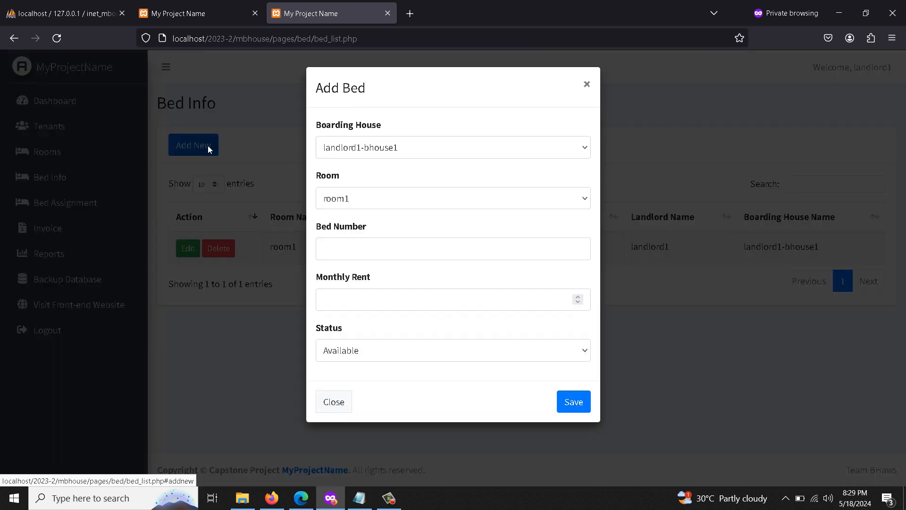
left_click(375, 244)
type("b")
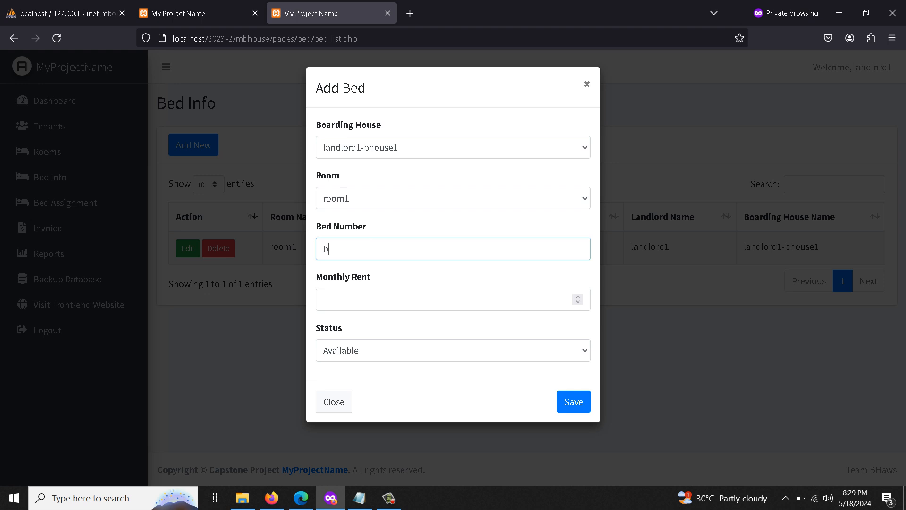
type("ed2-room1")
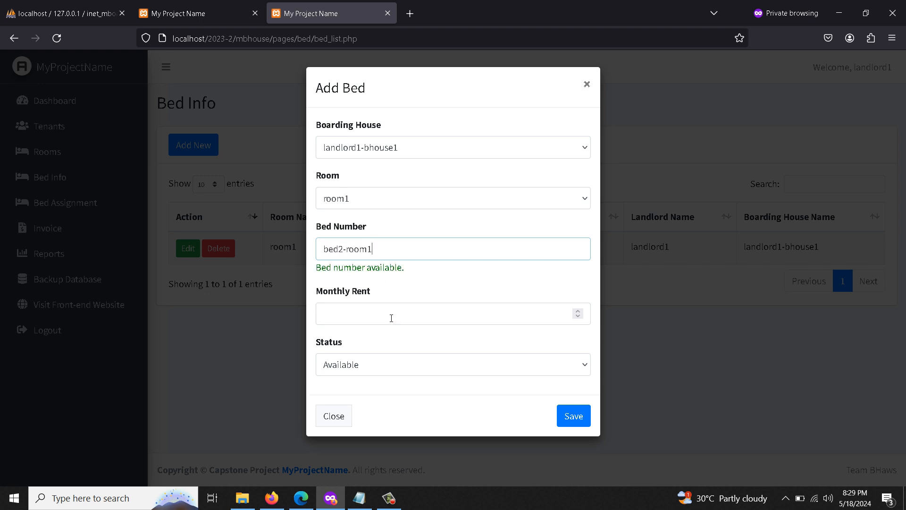
left_click(391, 317)
type("500")
left_click(574, 417)
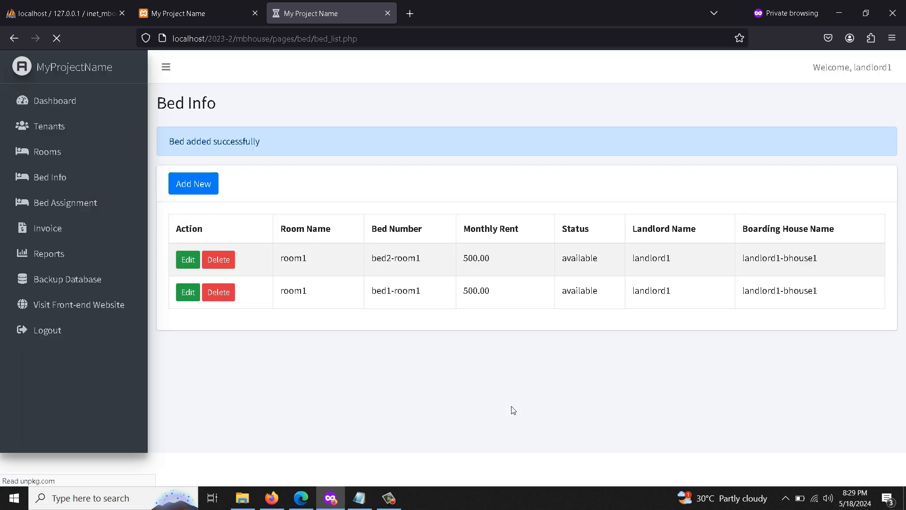
double_click(394, 324)
triple_click(379, 285)
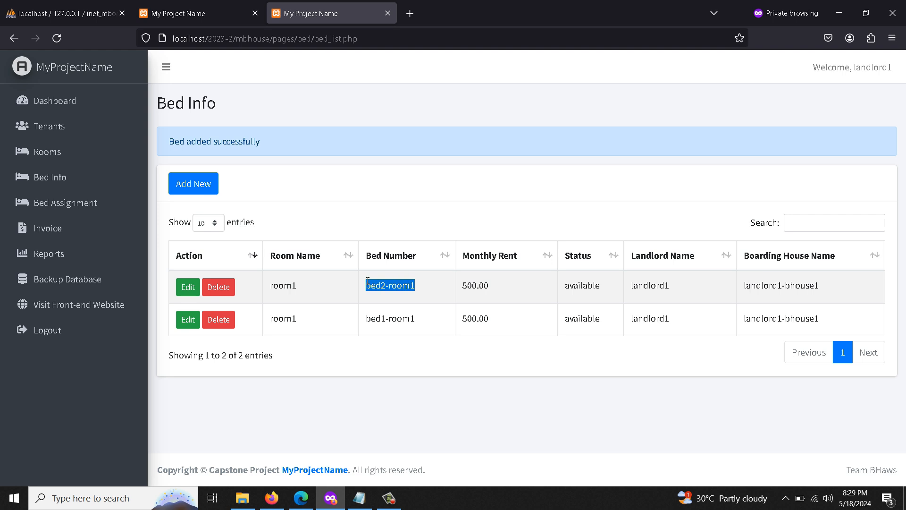
Start a bed assignment for tenant1-landlord1 in landlord1-bhouse1, room1, bed1-room1.
left_click(59, 203)
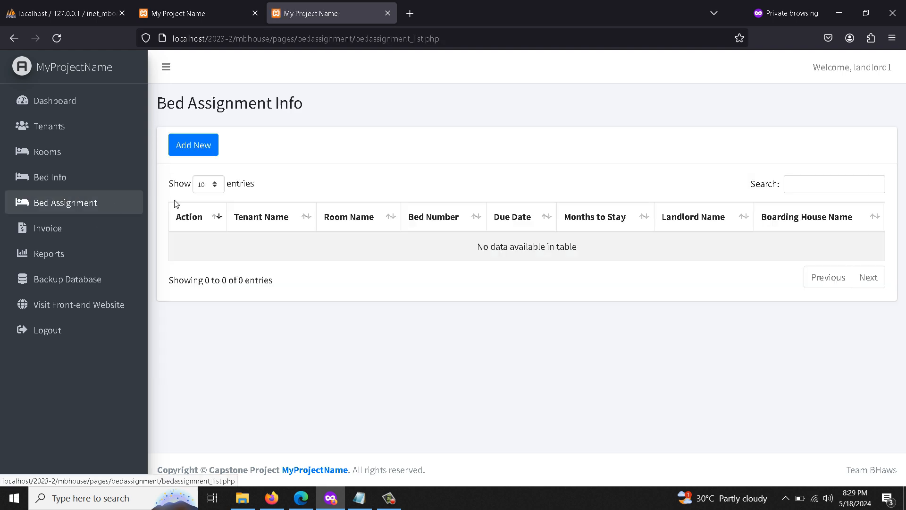
left_click(194, 145)
left_click(338, 146)
left_click(357, 189)
left_click(367, 199)
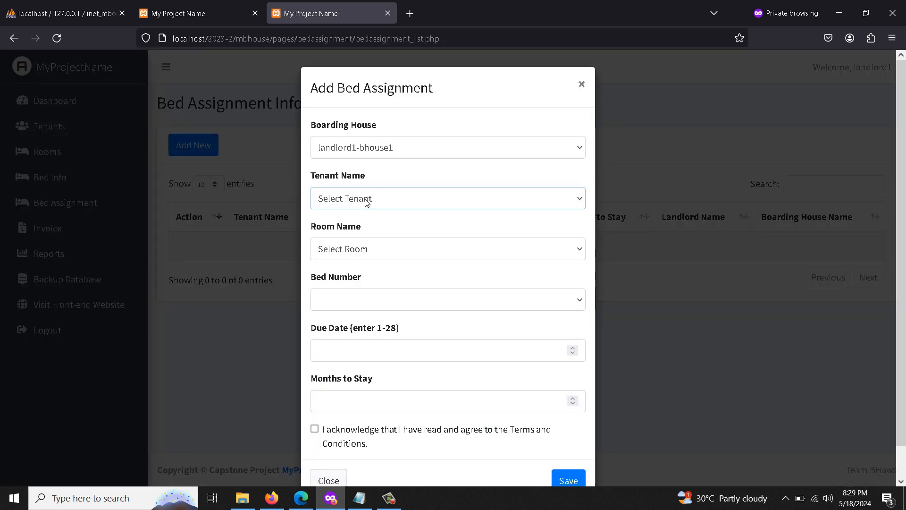
left_click(371, 242)
left_click(374, 257)
left_click(357, 292)
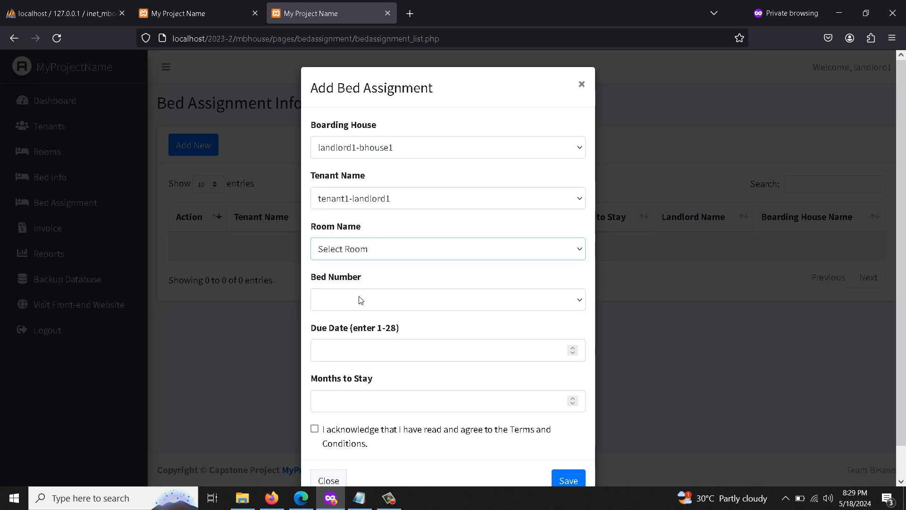
left_click(361, 300)
left_click(357, 339)
Set due day 5 and a 5-month stay, accept the terms, and save the assignment.
left_click(362, 355)
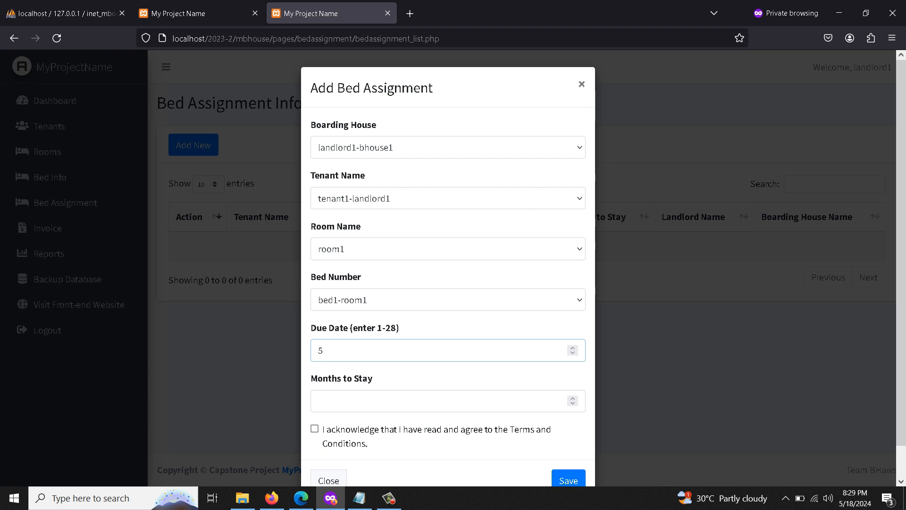
left_click(354, 410)
type("5")
left_click(341, 439)
left_click(567, 480)
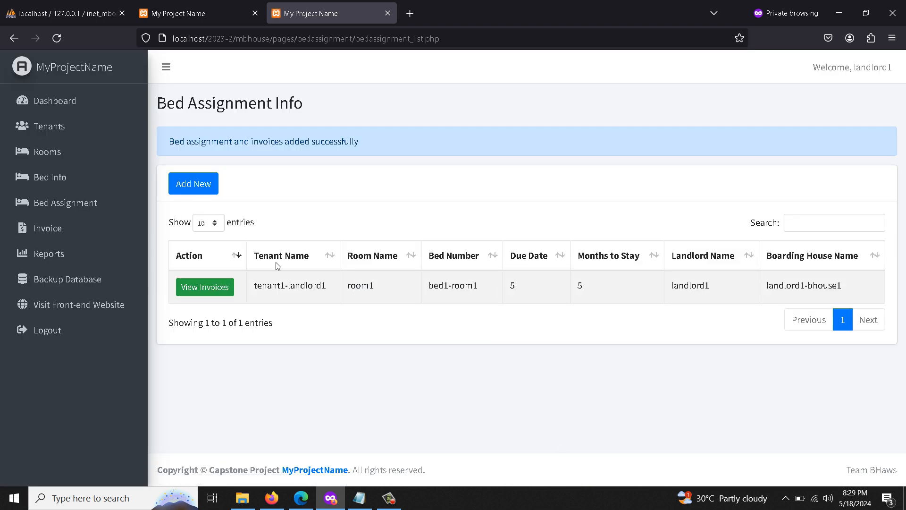
double_click(306, 285)
Start a bed assignment for tenant2-landlord1 in landlord1-bhouse1, room1, bed2-room1.
left_click(194, 183)
left_click(397, 151)
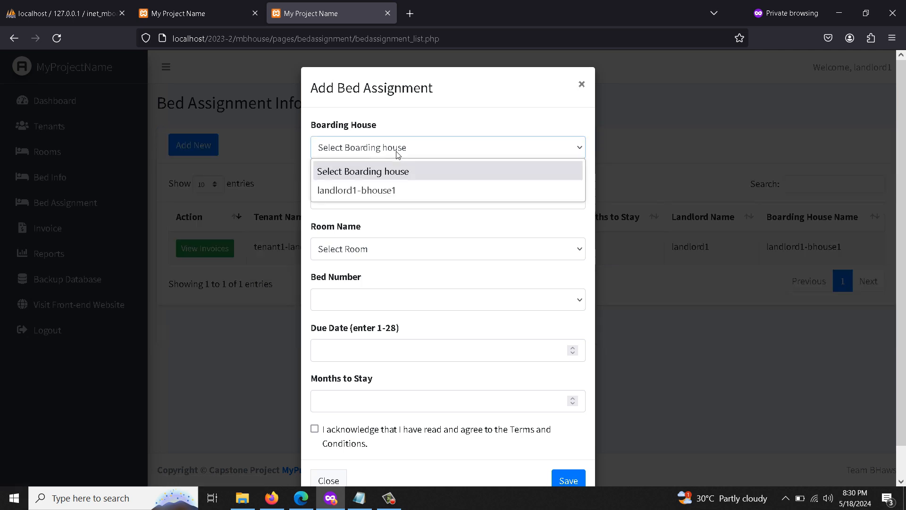
left_click(394, 190)
left_click(385, 204)
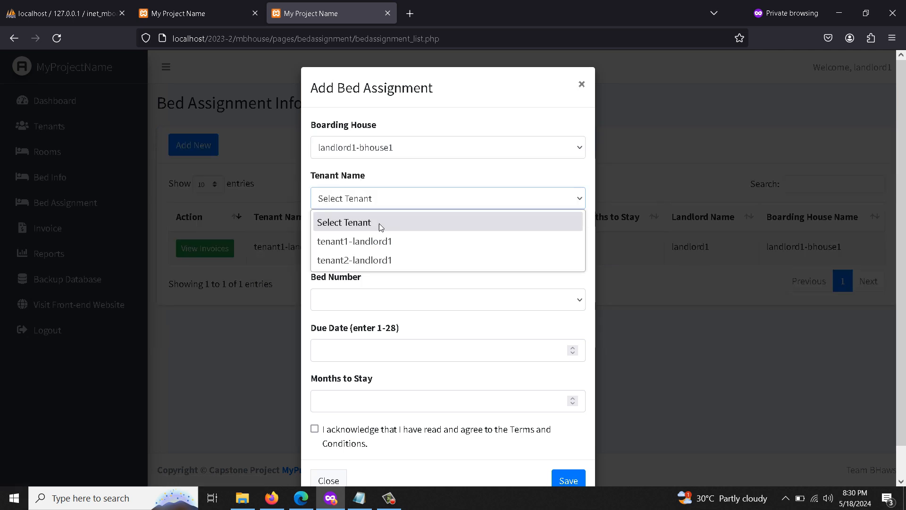
left_click(377, 260)
left_click(377, 249)
left_click(377, 288)
left_click(376, 301)
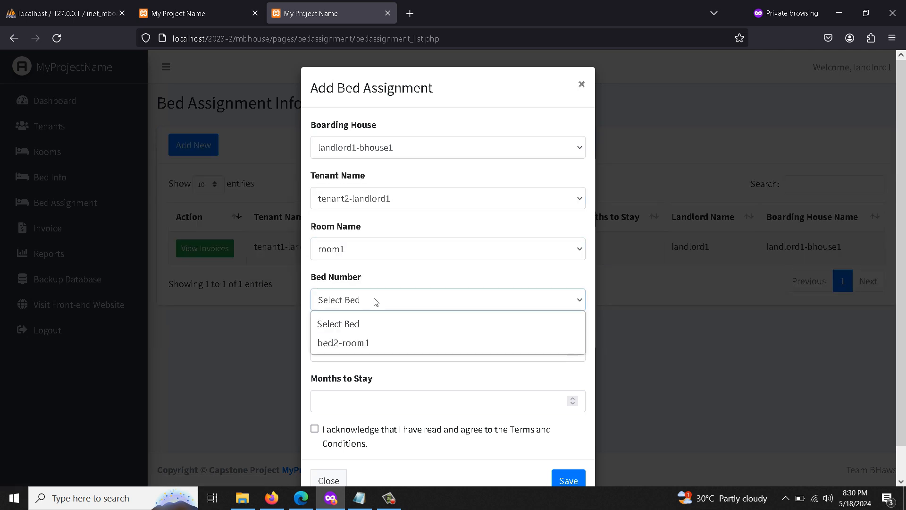
left_click(357, 346)
Set due date 8 and a 2-month stay, accept the terms, and save the assignment.
left_click(366, 355)
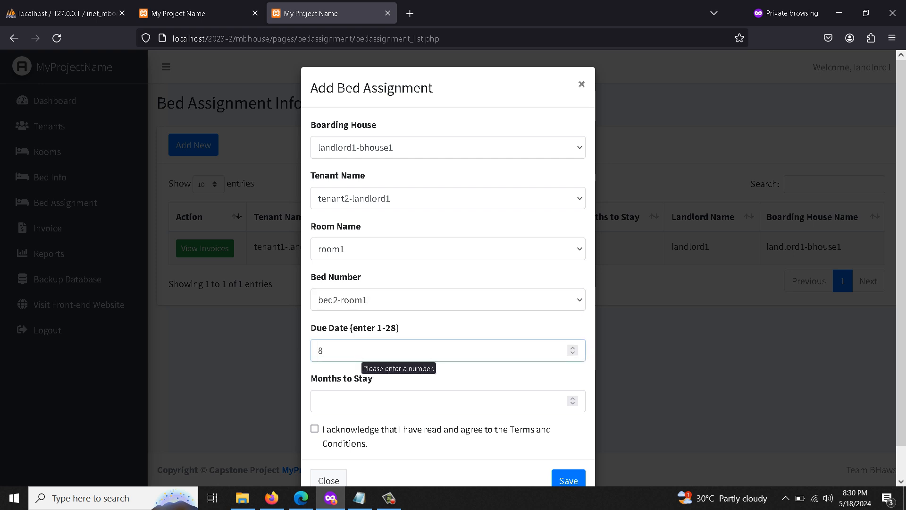
left_click(347, 403)
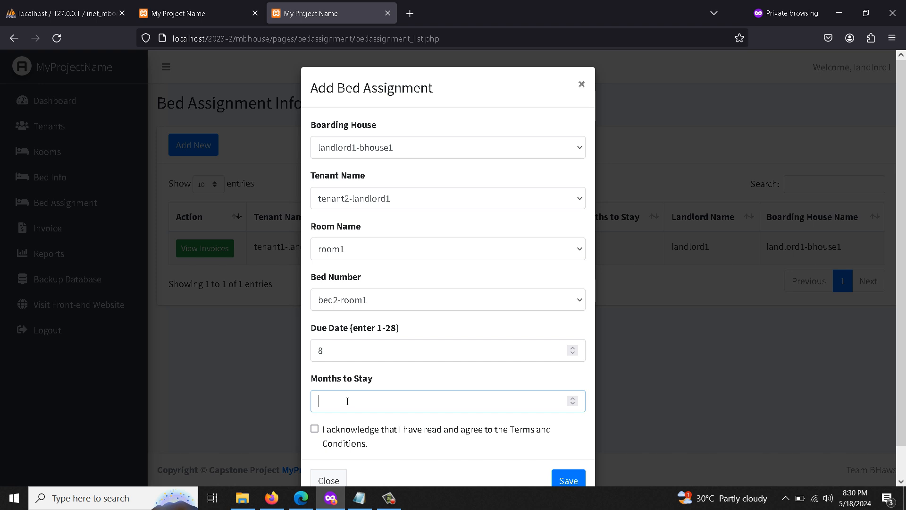
type("2")
left_click(398, 436)
left_click(574, 480)
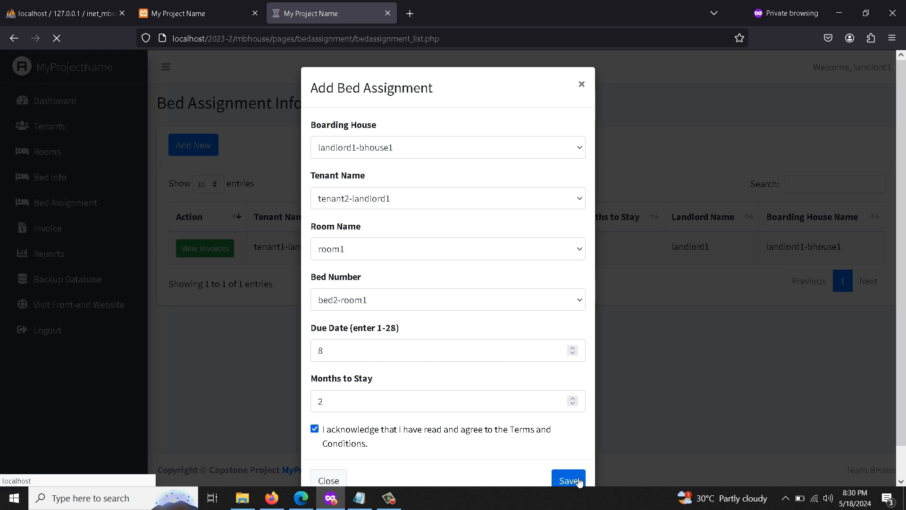
double_click(816, 288)
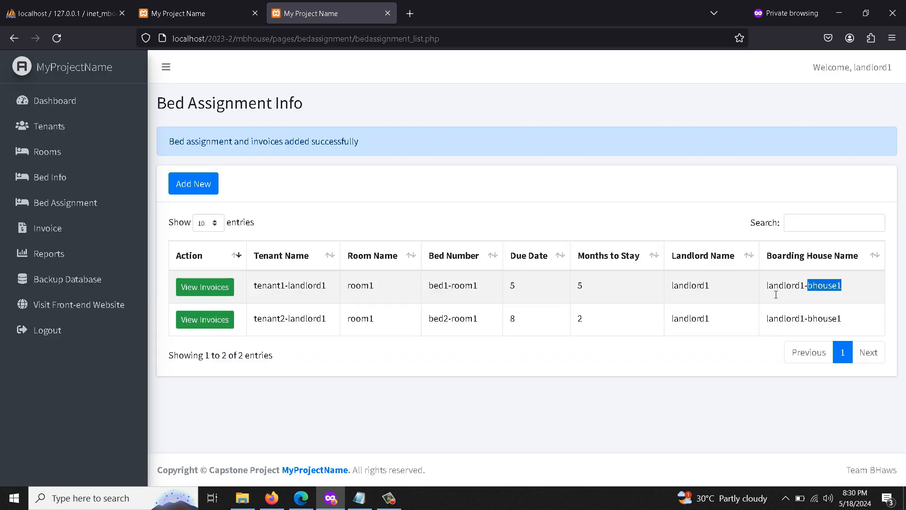
triple_click(324, 300)
double_click(300, 326)
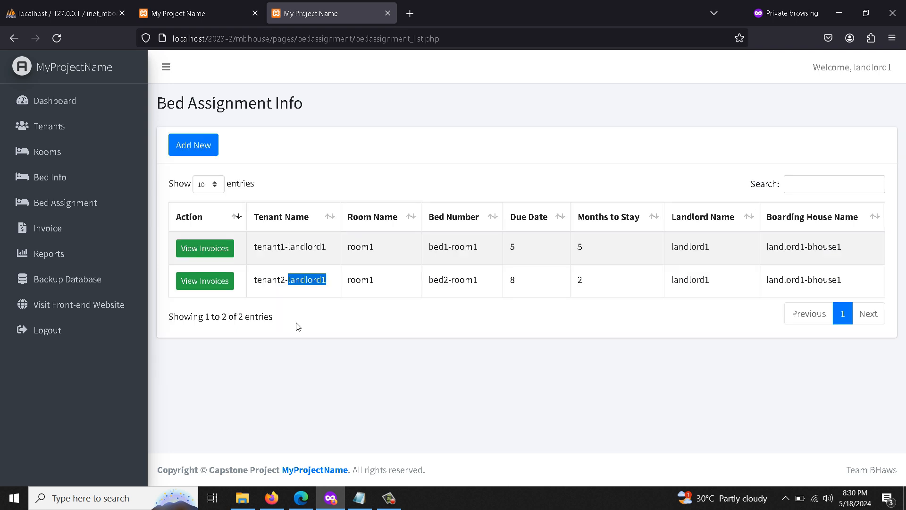
Review the invoices of tenant1-landlord1 and tenant2-landlord1.
left_click(205, 248)
scroll(189, 317, "down", 2)
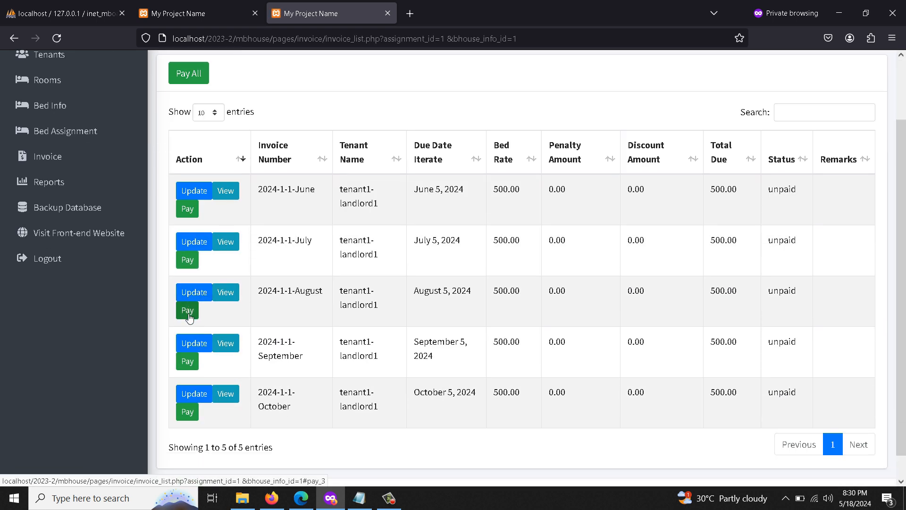
scroll(188, 317, "down", 1)
scroll(191, 255, "up", 3)
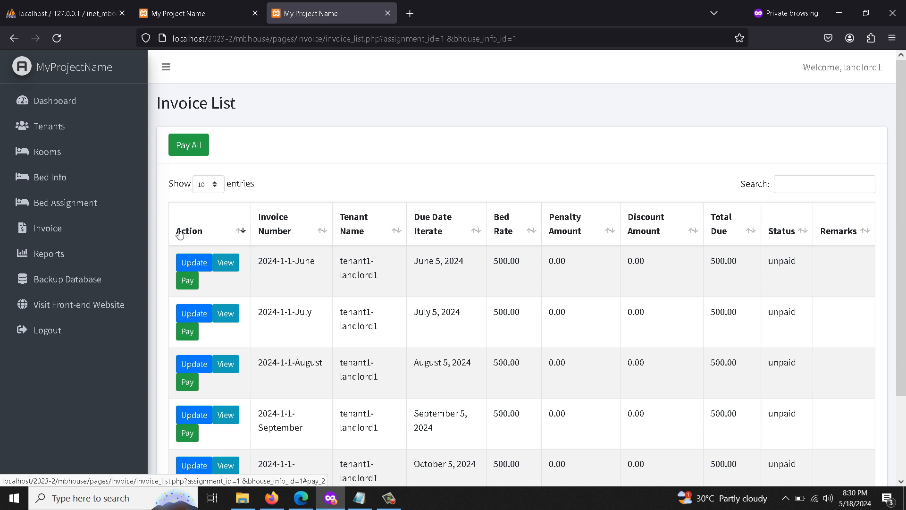
left_click(82, 213)
left_click(225, 281)
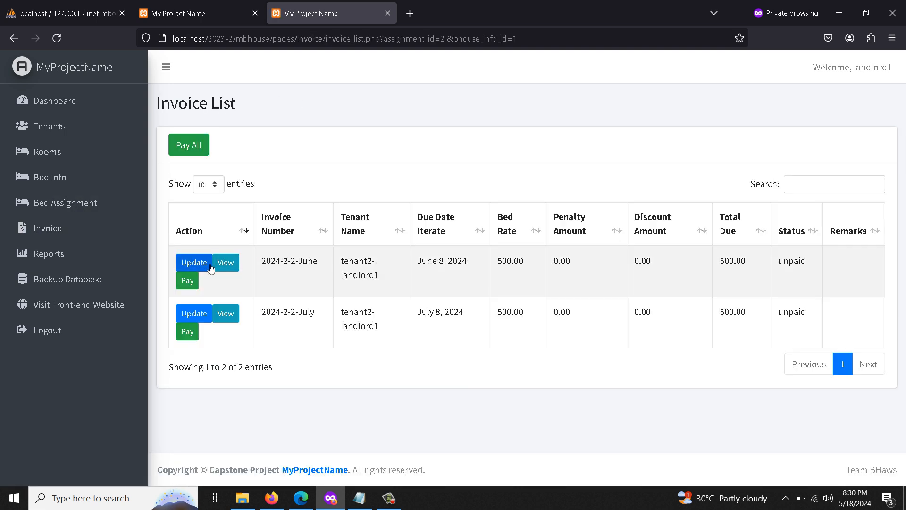
left_click(99, 207)
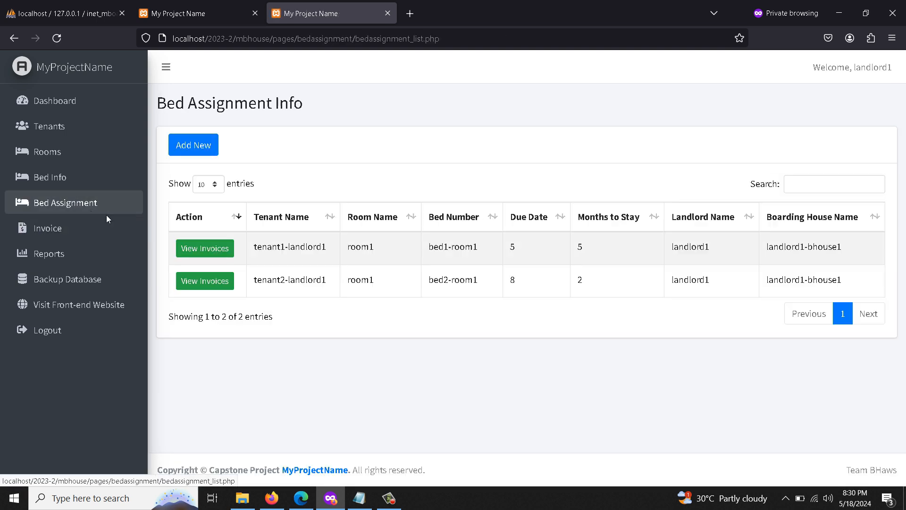
Pay tenant1-landlord1's 2024-1-1-June invoice of 500 and return to the bed assignment list.
left_click(214, 252)
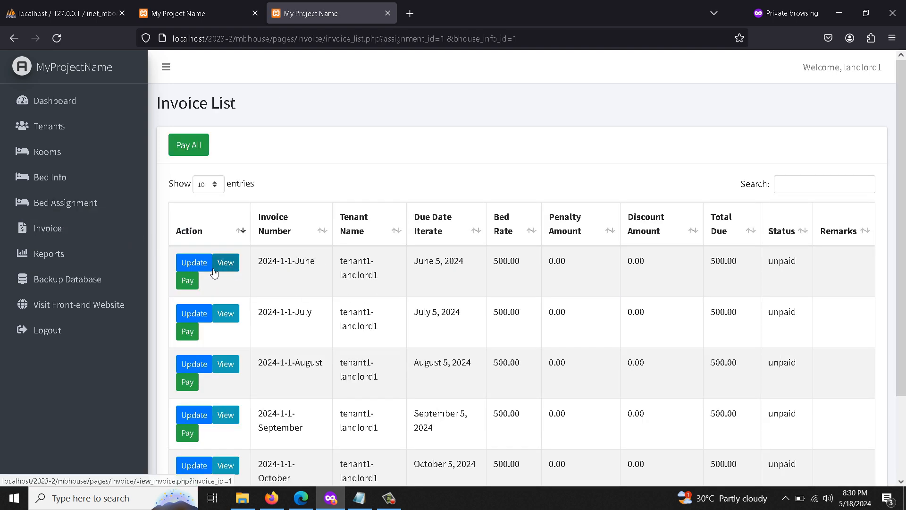
scroll(332, 279, "down", 2)
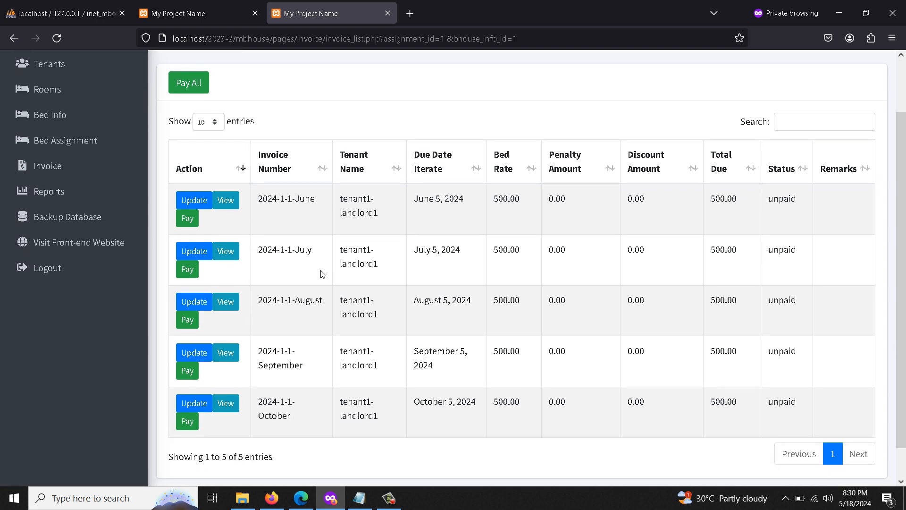
left_click(187, 218)
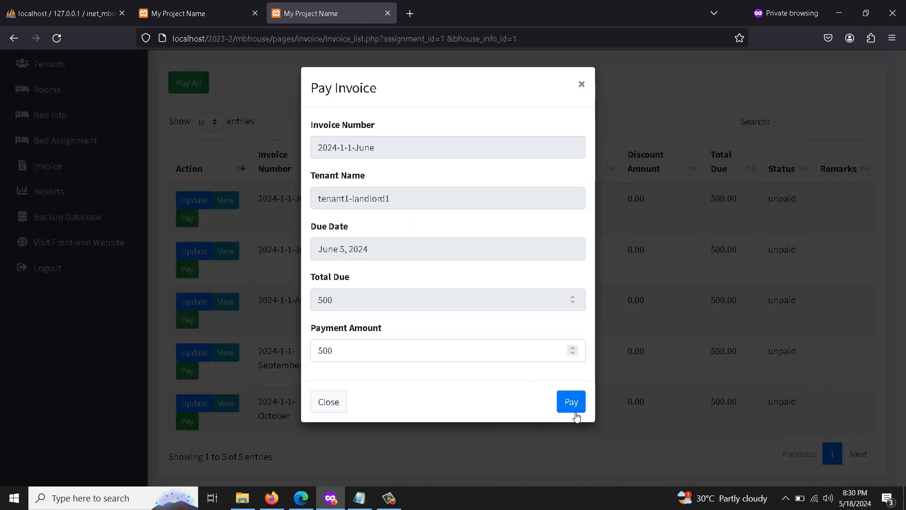
left_click(572, 409)
scroll(245, 401, "down", 5)
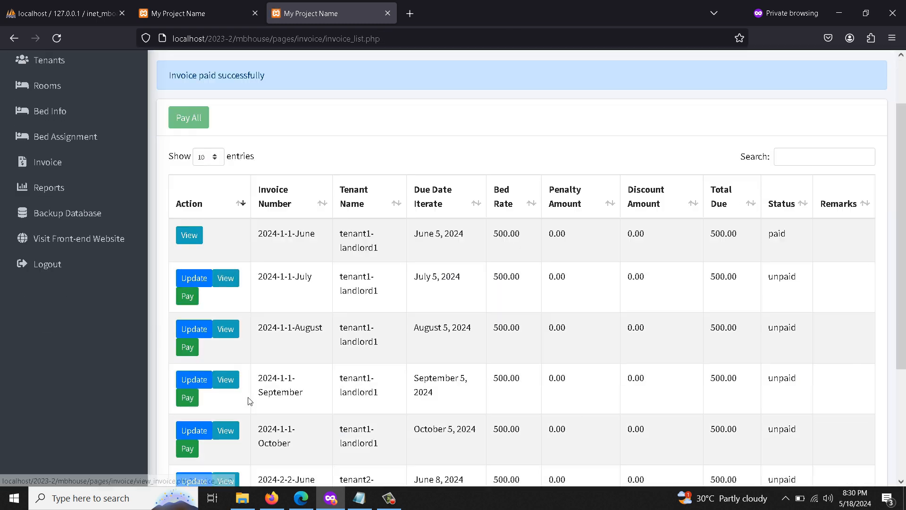
scroll(244, 405, "up", 5)
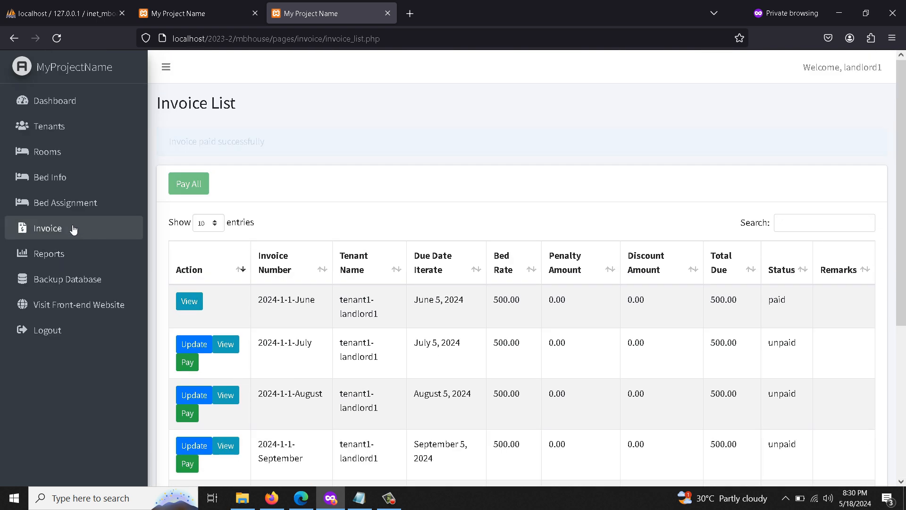
left_click(67, 203)
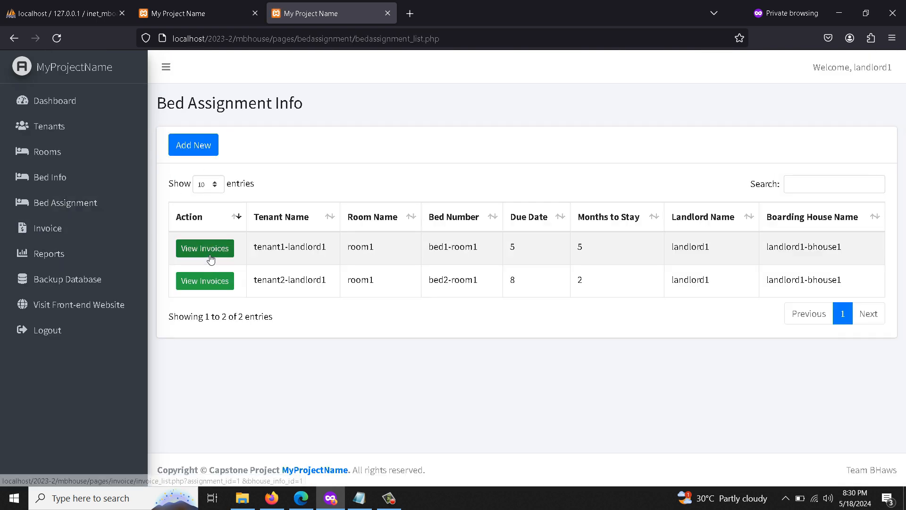
Pay all of tenant1-landlord1's remaining invoices at once.
left_click(206, 261)
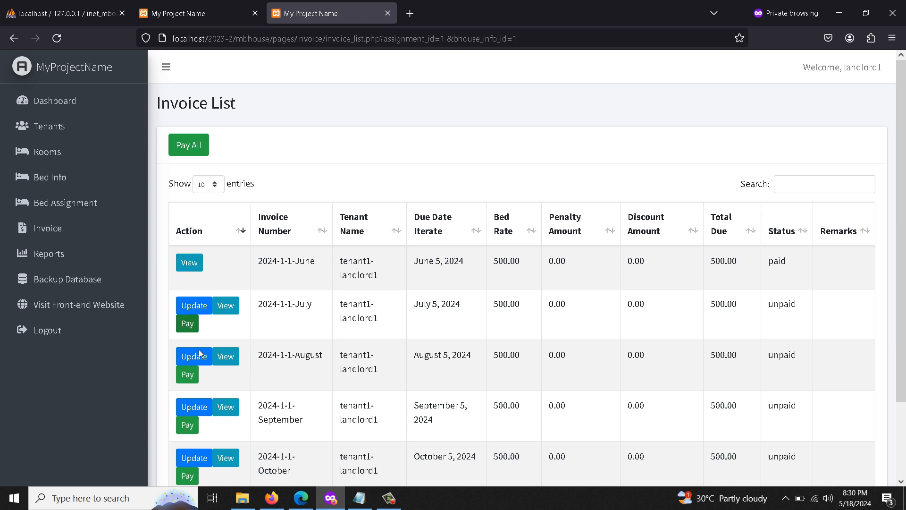
scroll(201, 227, "down", 2)
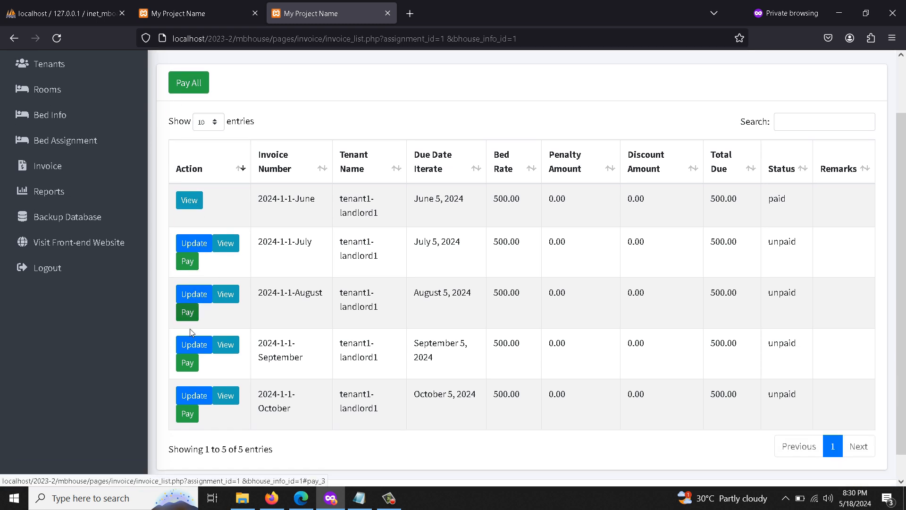
scroll(217, 330, "up", 3)
left_click(191, 148)
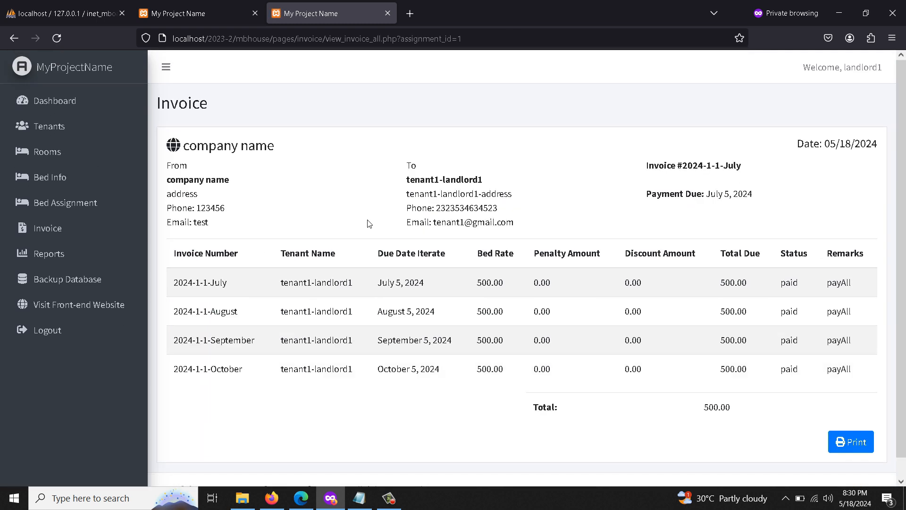
left_click_drag(376, 282, 848, 378)
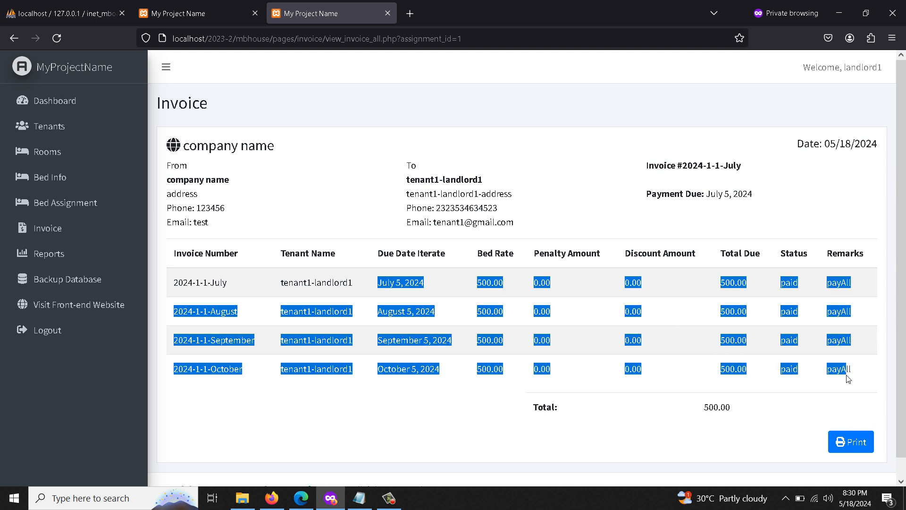
left_click(679, 369)
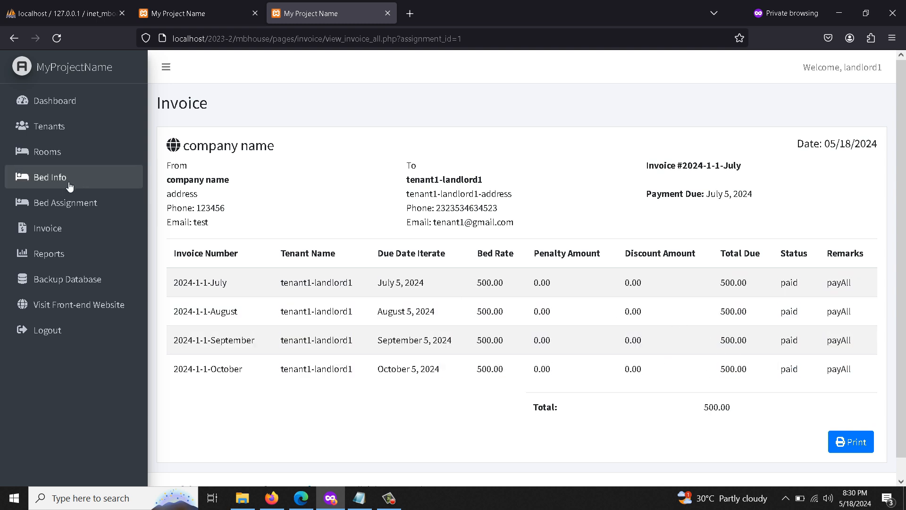
Confirm tenant1's payAll invoice rows, then show the invoice list for all tenants.
left_click(28, 205)
left_click(216, 240)
left_click(201, 312)
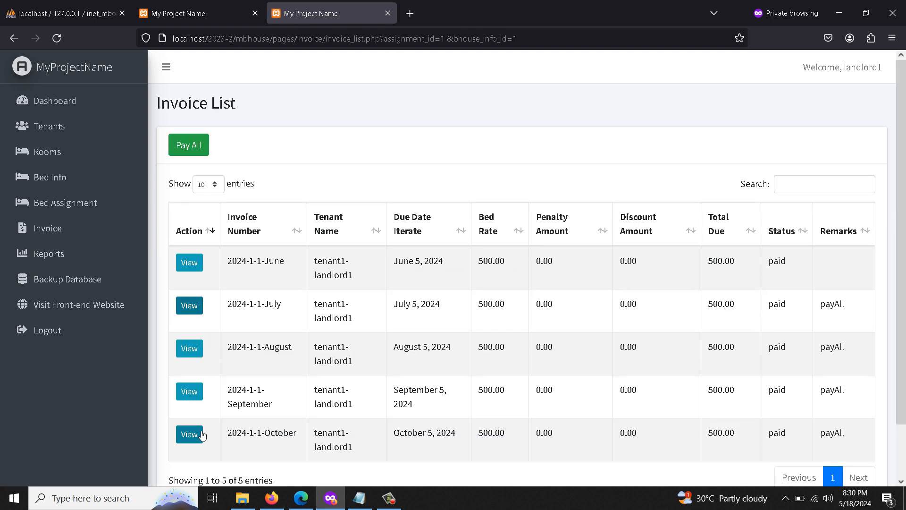
left_click_drag(768, 308, 852, 444)
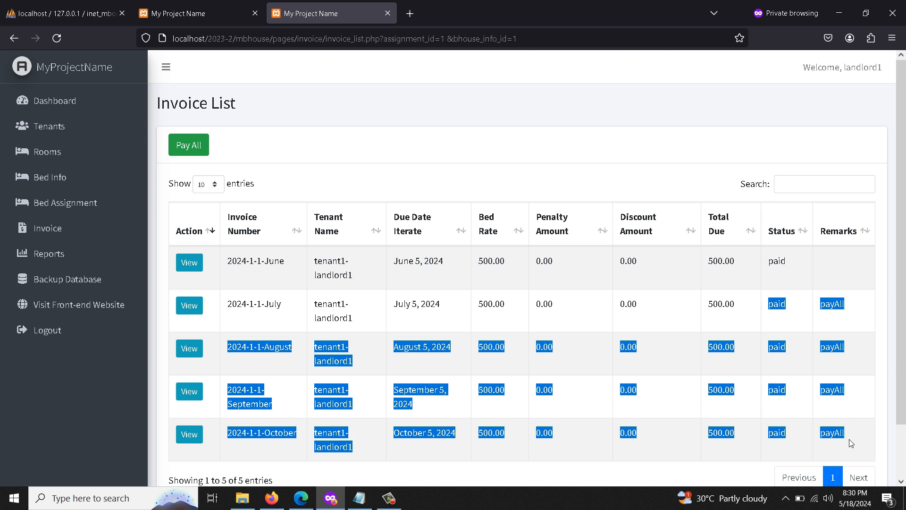
left_click(73, 229)
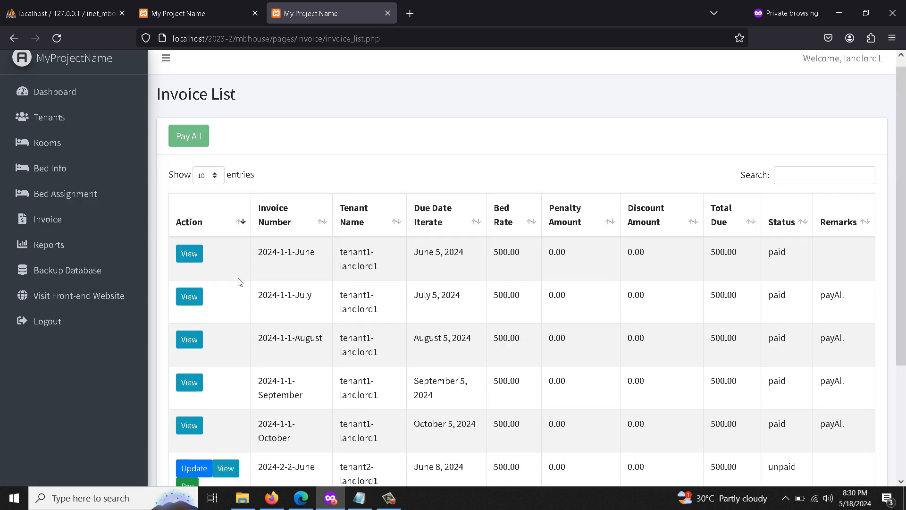
scroll(237, 282, "down", 2)
scroll(227, 277, "up", 2)
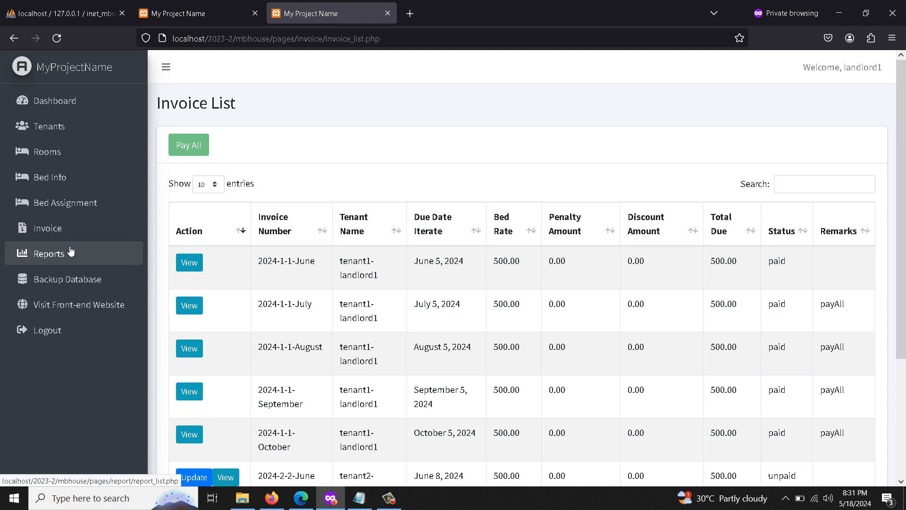
Open Reports and review the Payment List report.
left_click(71, 253)
left_click(224, 245)
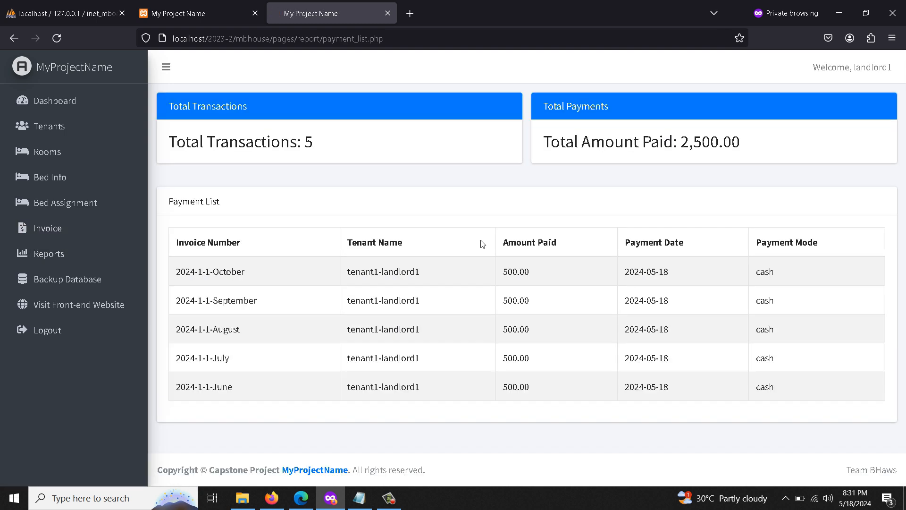
scroll(299, 313, "down", 2)
left_click_drag(181, 274, 722, 390)
scroll(711, 382, "up", 1)
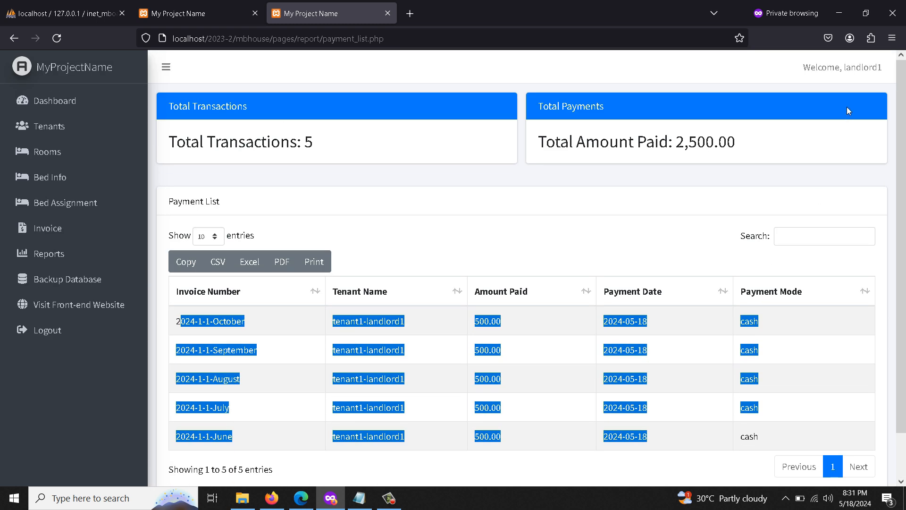
Review the Collectibles by Tenant and Collectibles by Month reports, noting 2 occupied beds.
left_click(118, 255)
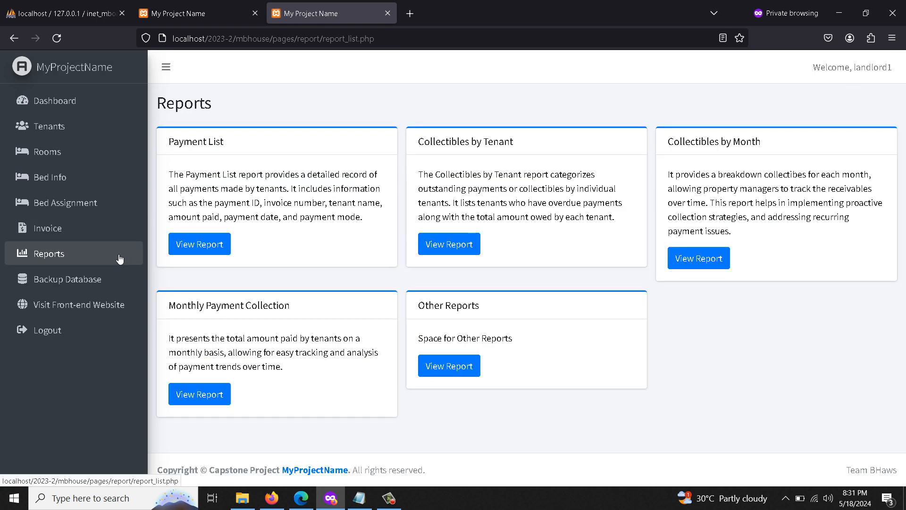
left_click(444, 245)
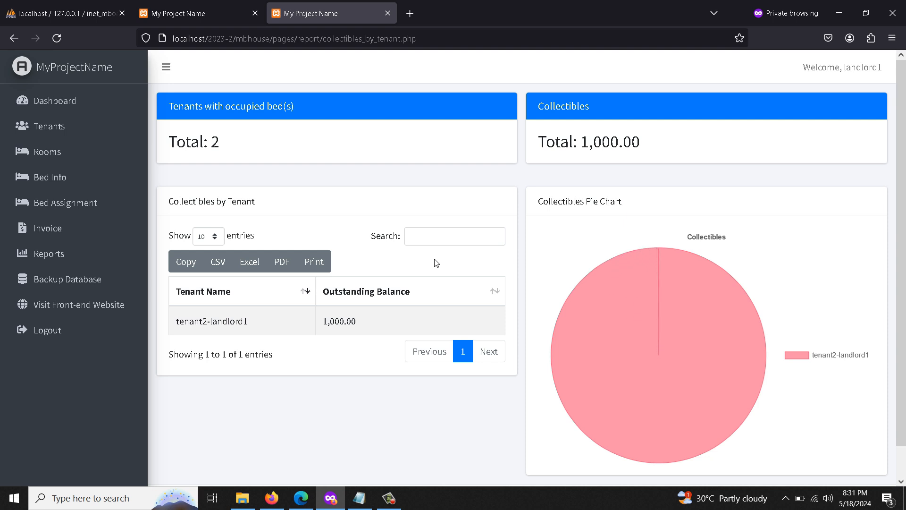
left_click(75, 252)
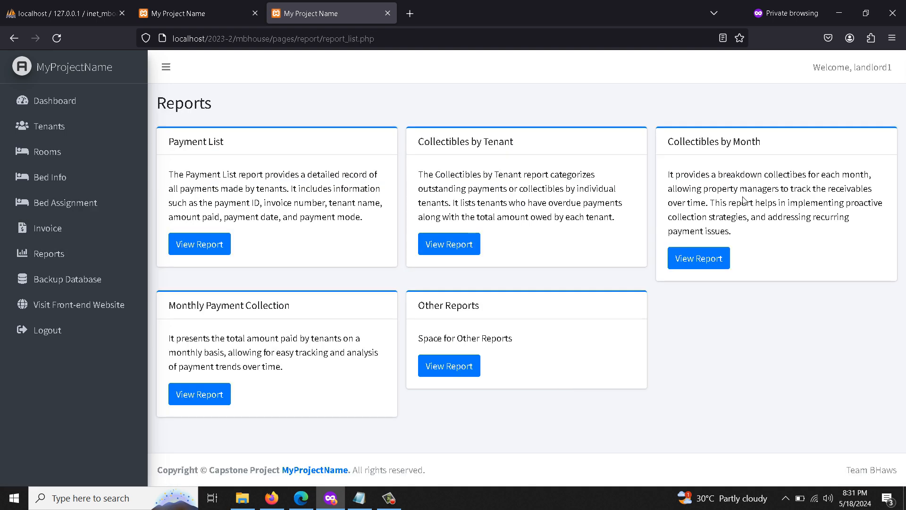
left_click(701, 257)
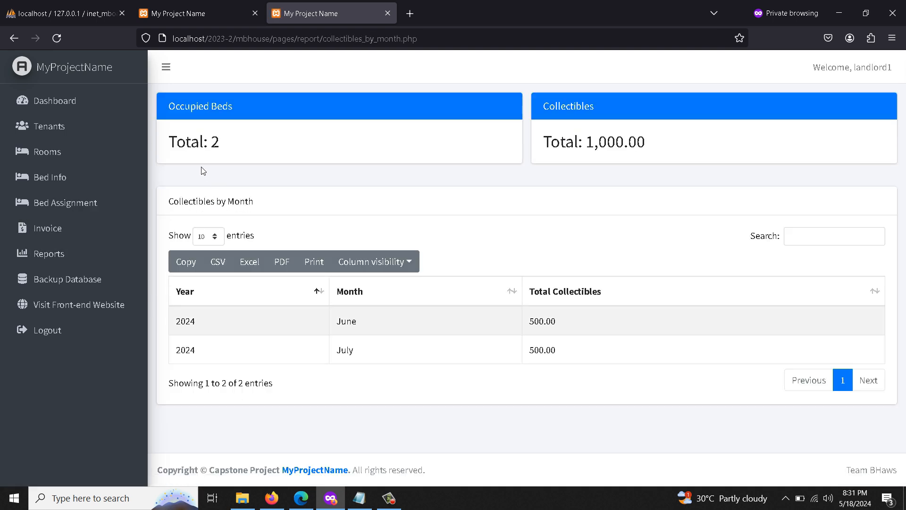
double_click(216, 142)
left_click(55, 254)
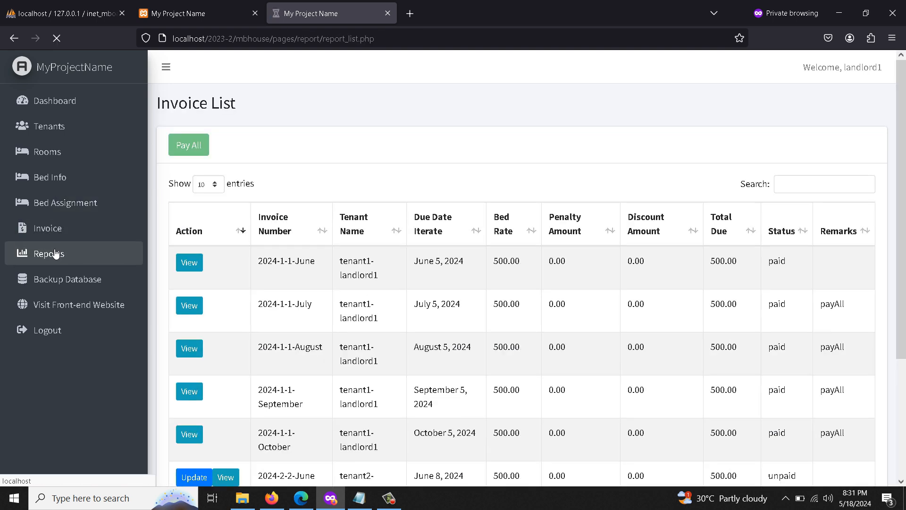
Review the Monthly Payment Collection report for 2024, then log out.
left_click(216, 389)
scroll(367, 350, "down", 3)
scroll(367, 349, "up", 3)
left_click_drag(174, 326, 256, 323)
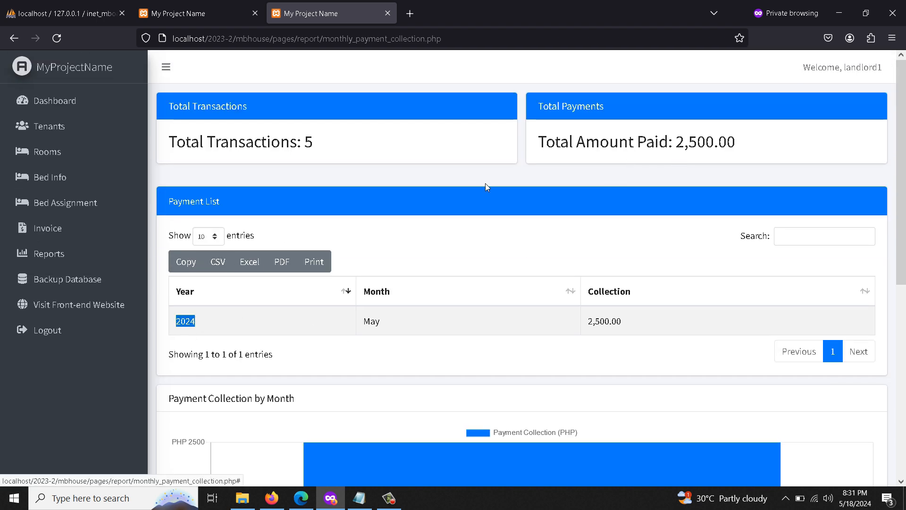
left_click(58, 330)
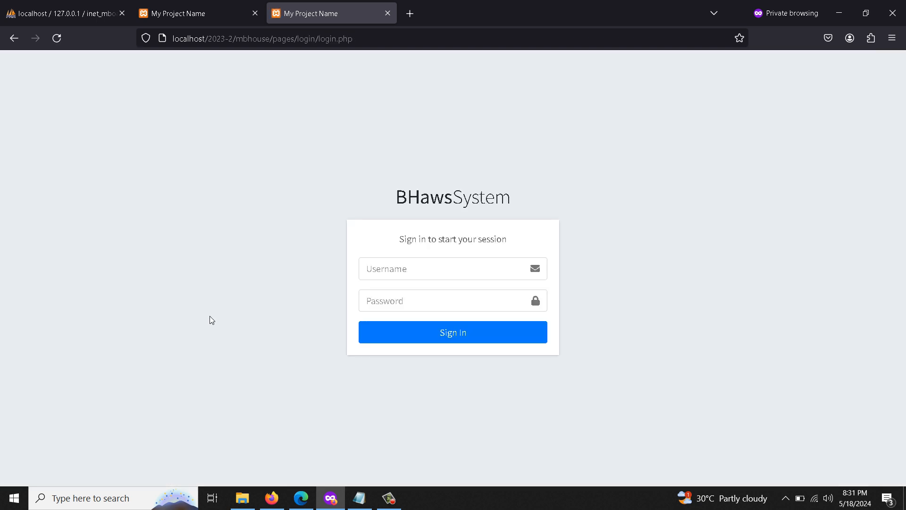
Sign in with the second landlord's username and password, note 0 active tenants, and go to Tenants.
left_click(428, 269)
type("landlord2")
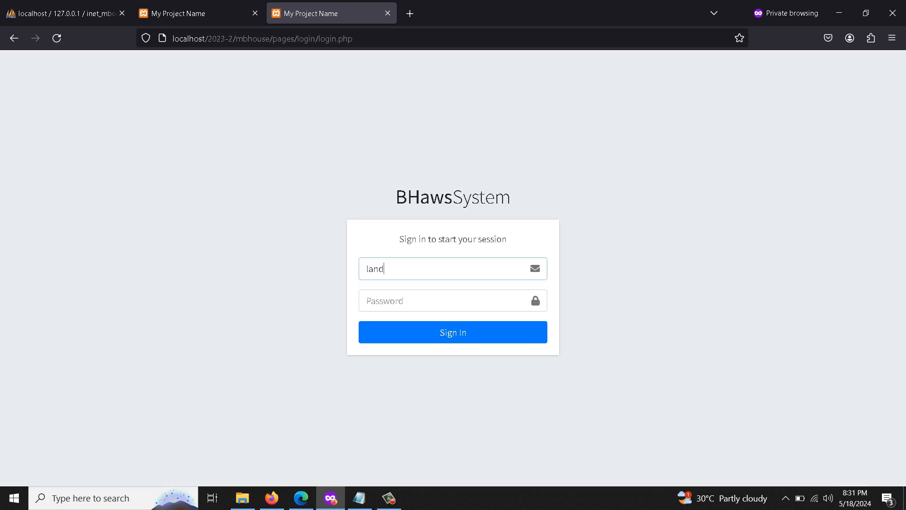
left_click(408, 302)
type("12")
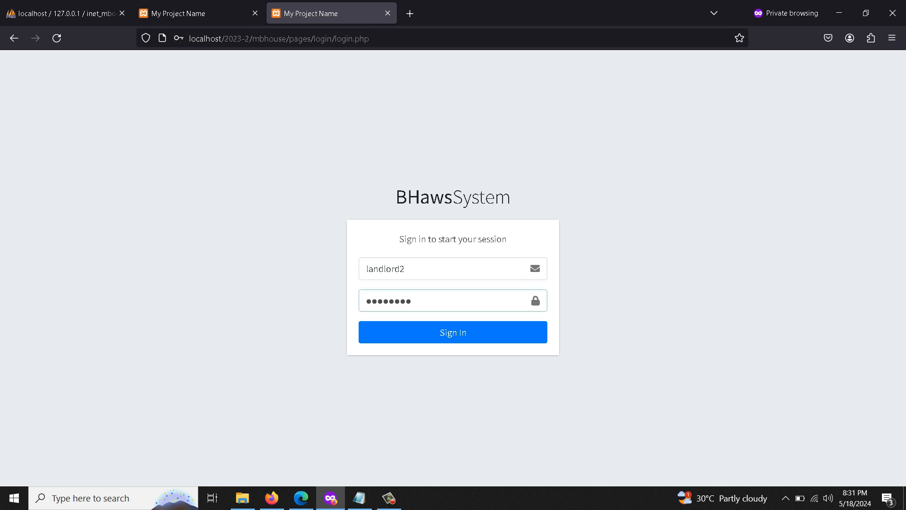
left_click(440, 337)
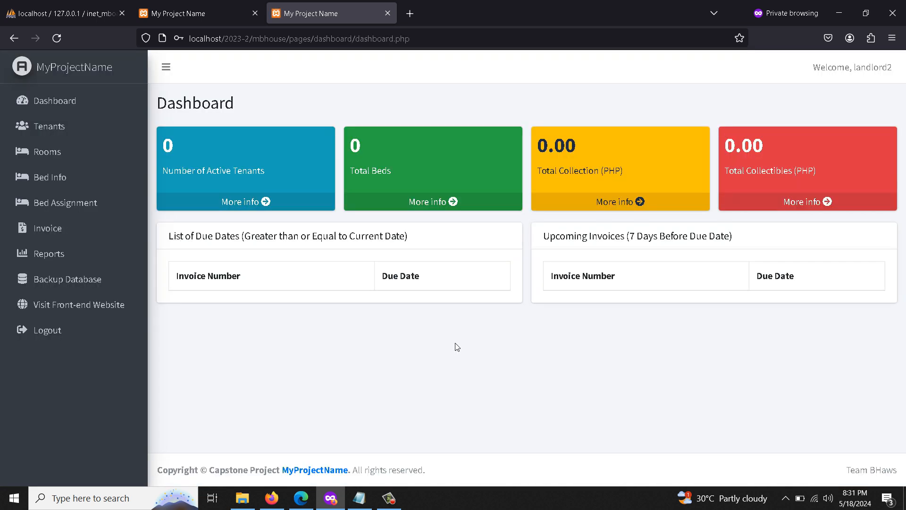
left_click_drag(170, 150, 197, 146)
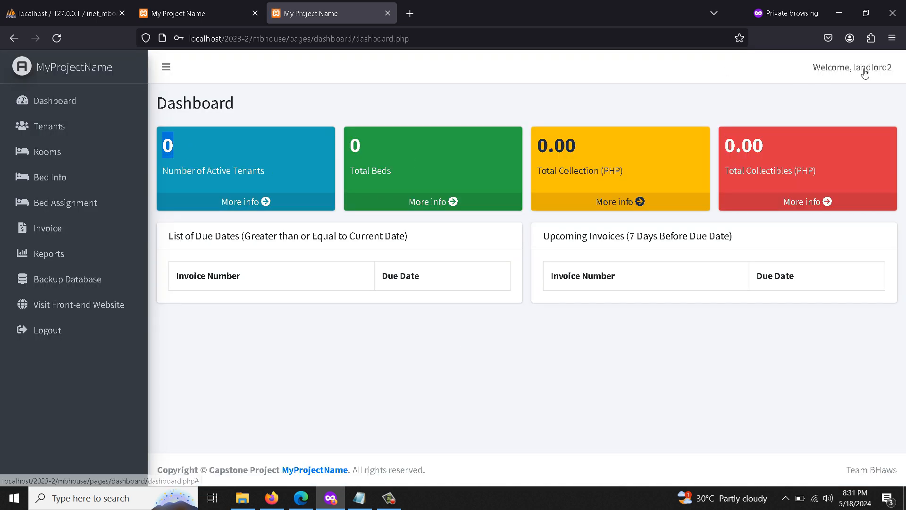
left_click(95, 125)
Start a new tenant, enter the tenant's complete name and reuse it as the address.
left_click(193, 146)
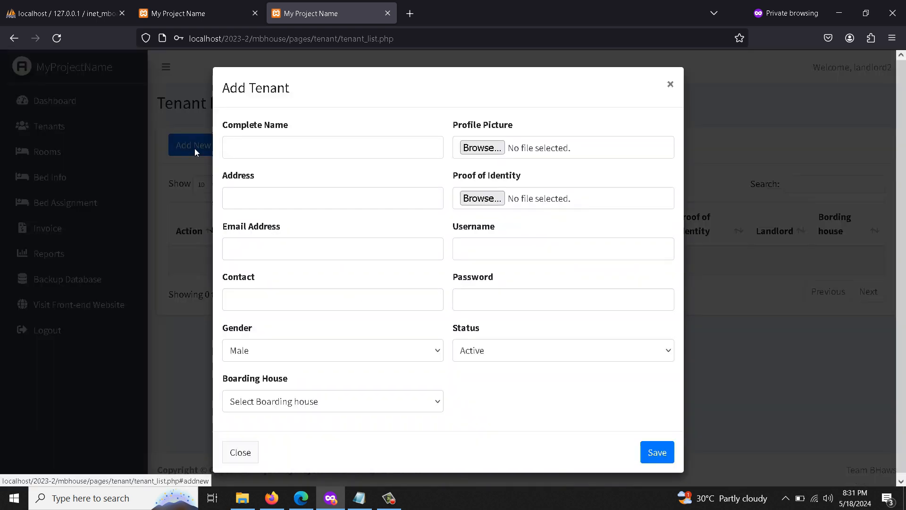
left_click(303, 151)
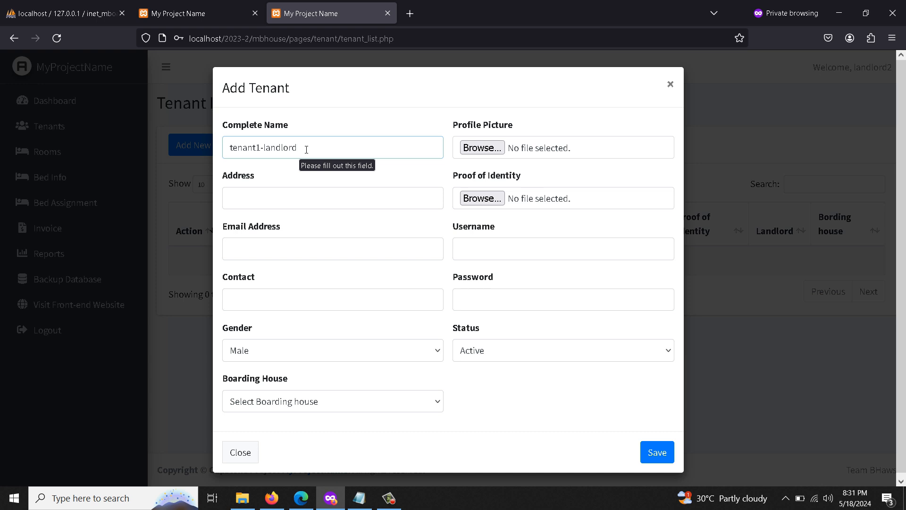
left_click(275, 205)
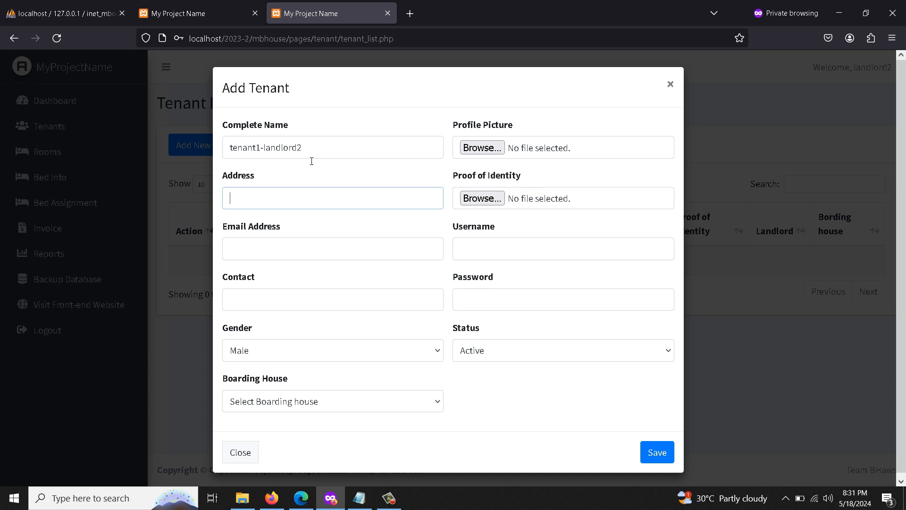
left_click_drag(311, 152, 180, 143)
key("ctrl+c")
left_click(250, 194)
key("ctrl+v")
Fill in the tenant's e-mail address and contact number.
left_click(276, 255)
type("tena")
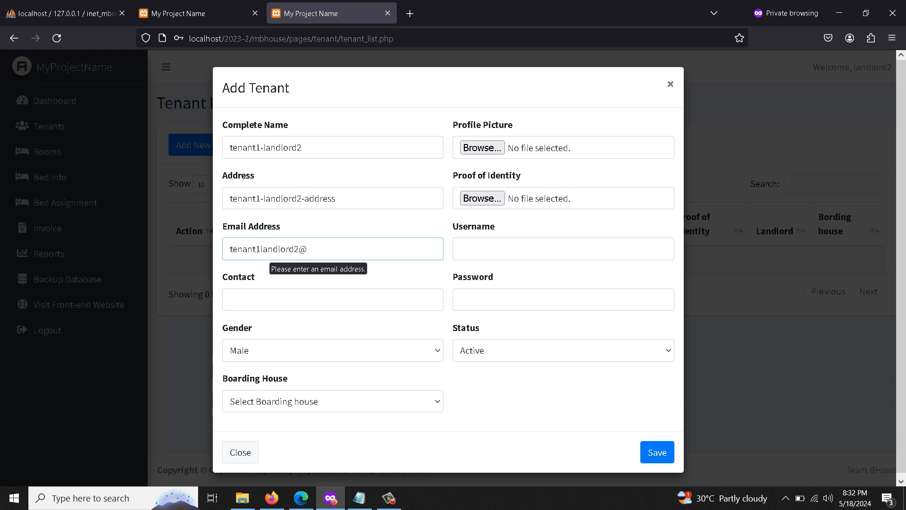
type(".com")
left_click(274, 302)
type("23432523534")
Assign the tenant to landlord2-bhouse1 with avatar2.png as profile picture and avatar3.png as ID proof.
left_click(280, 401)
left_click(276, 443)
left_click(482, 147)
double_click(202, 95)
left_click(481, 198)
double_click(269, 95)
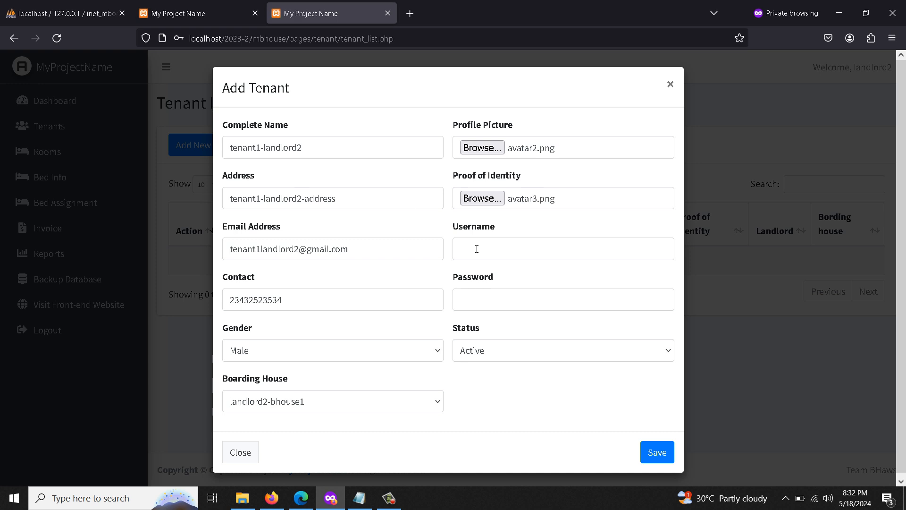
Copy the tenant's complete name into both the Username and Password fields.
left_click(519, 256)
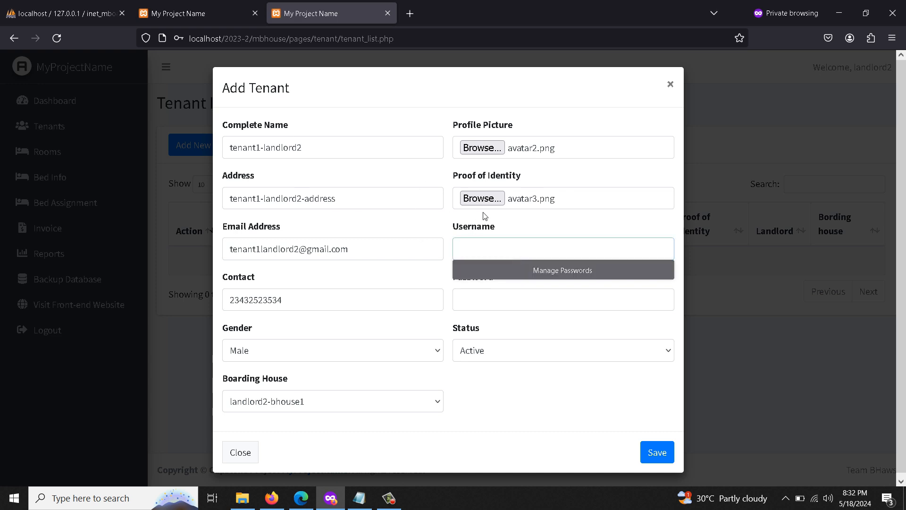
left_click(330, 158)
triple_click(328, 154)
left_click(331, 153)
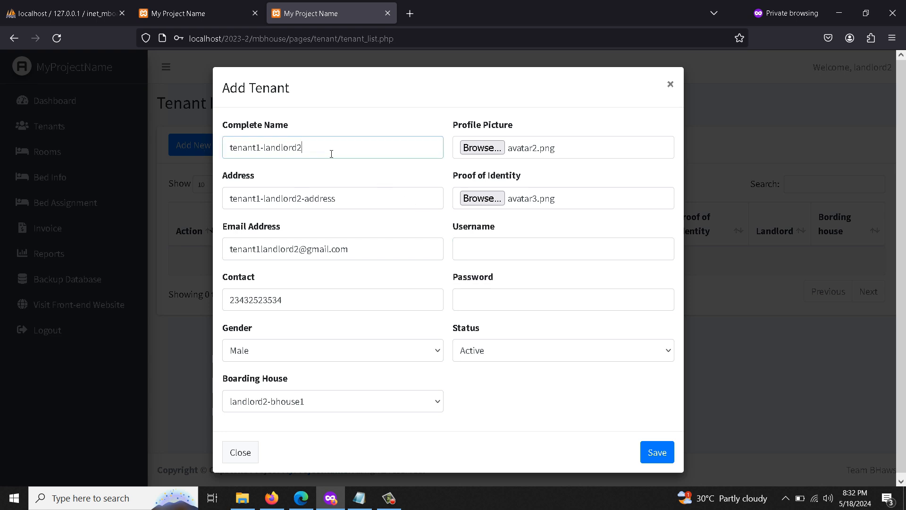
left_click_drag(324, 150, 216, 149)
key("ctrl+c")
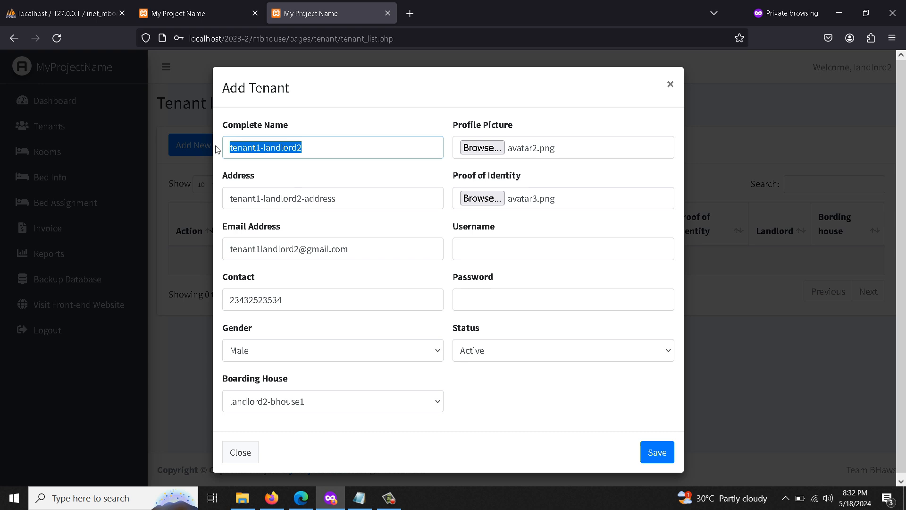
left_click(516, 250)
key("ctrl+v")
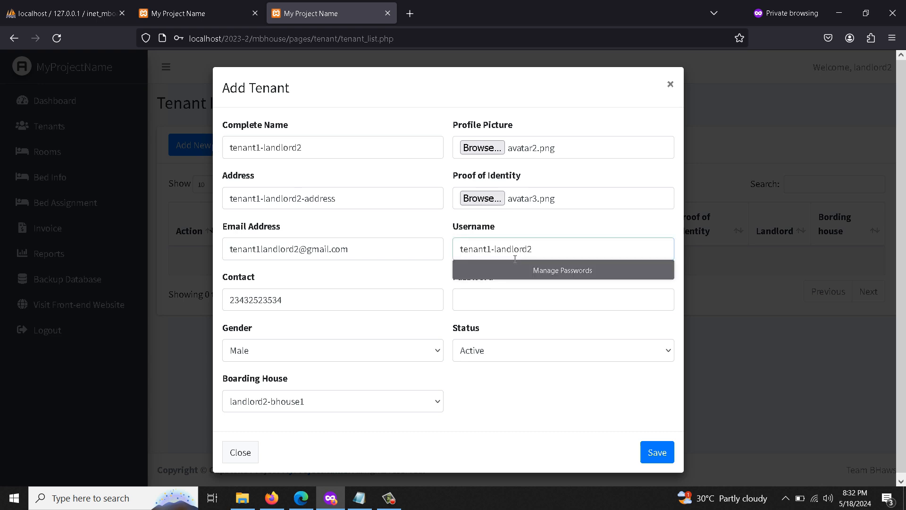
left_click(506, 309)
key("ctrl+v")
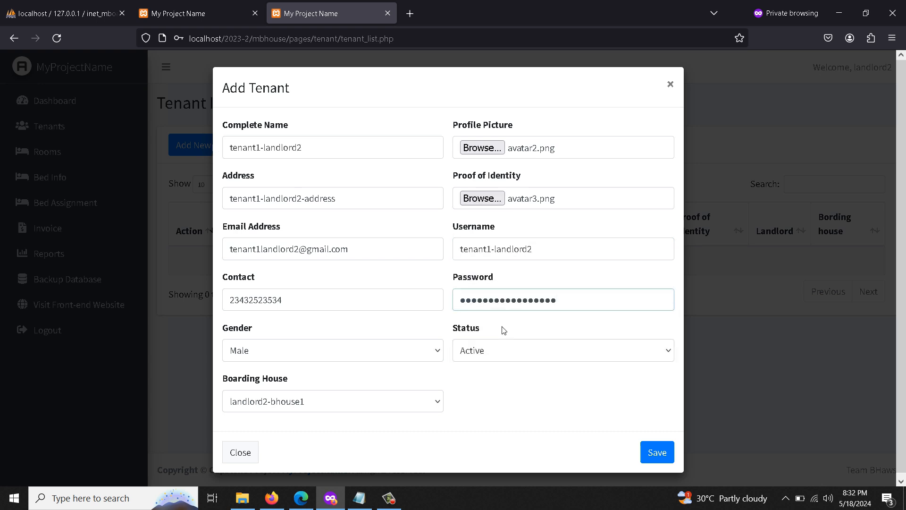
Paste the login name into Notepad for reference and save the new tenant.
key("super+r")
type("notepad")
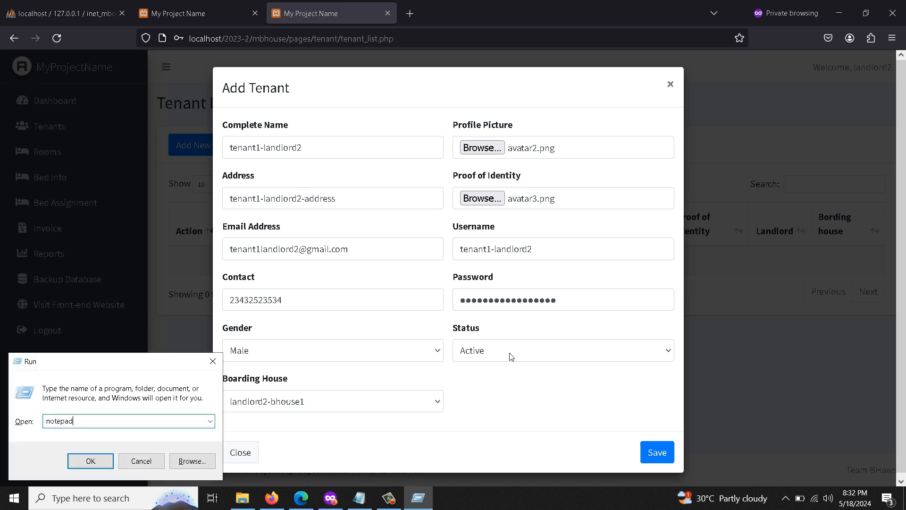
left_click(108, 455)
key("ctrl+v")
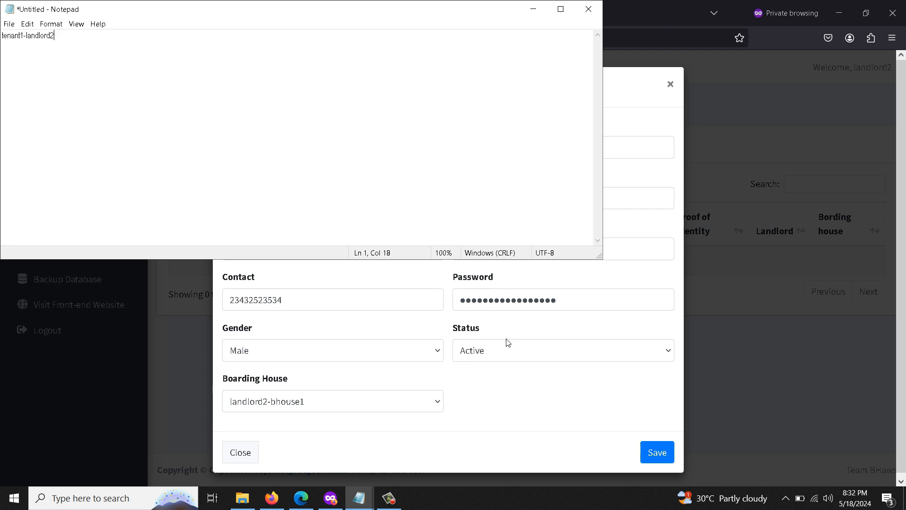
left_click(529, 378)
left_click(662, 451)
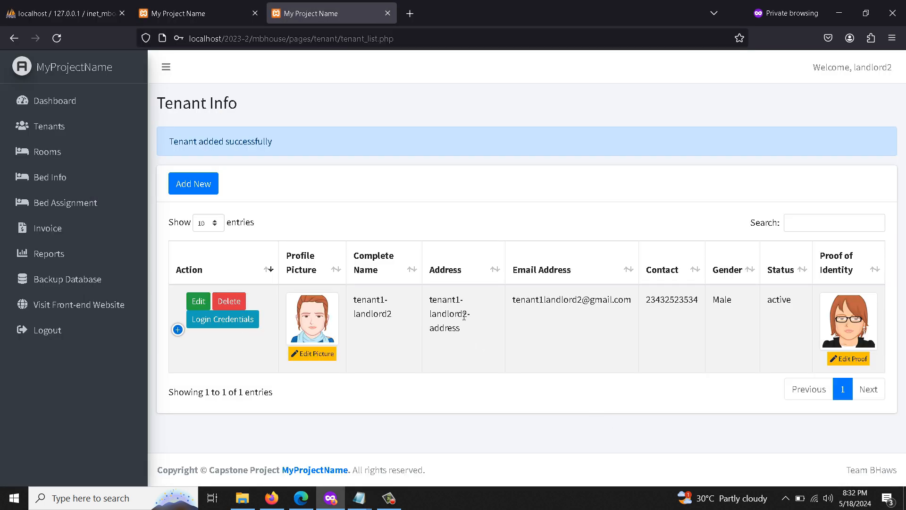
Start a new room in landlord2-bhouse1 with a room name and a 'landlord2 bhouse' description.
left_click(132, 156)
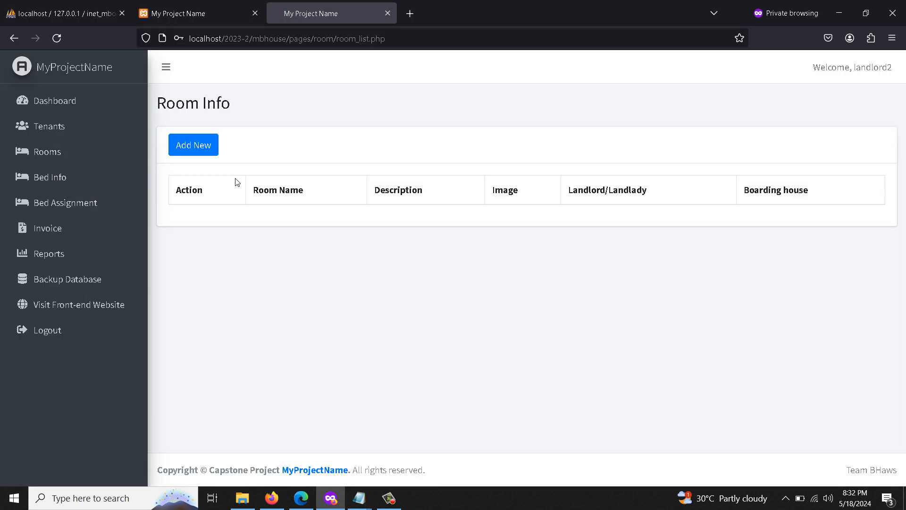
left_click(195, 153)
left_click(360, 147)
left_click(360, 188)
left_click(367, 198)
type("room1")
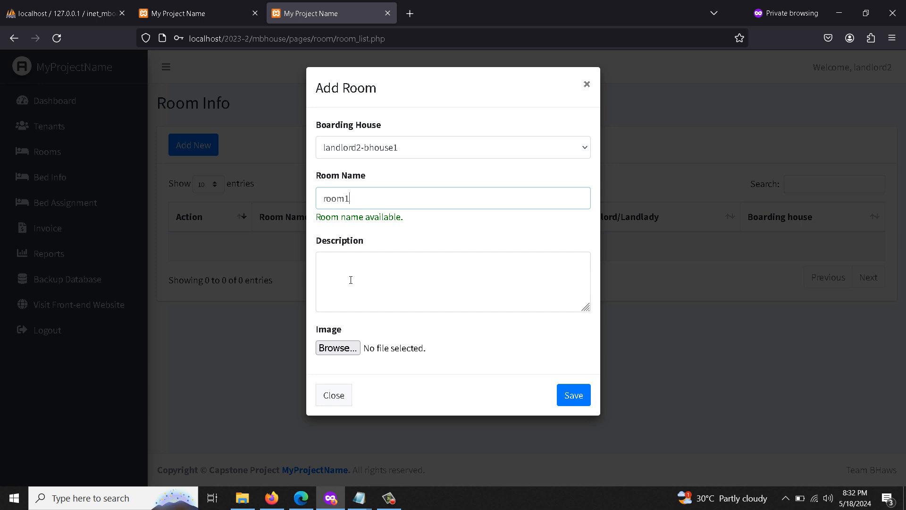
key("BackSpace")
key("BackSpace")
key("BackSpace")
key("Tab")
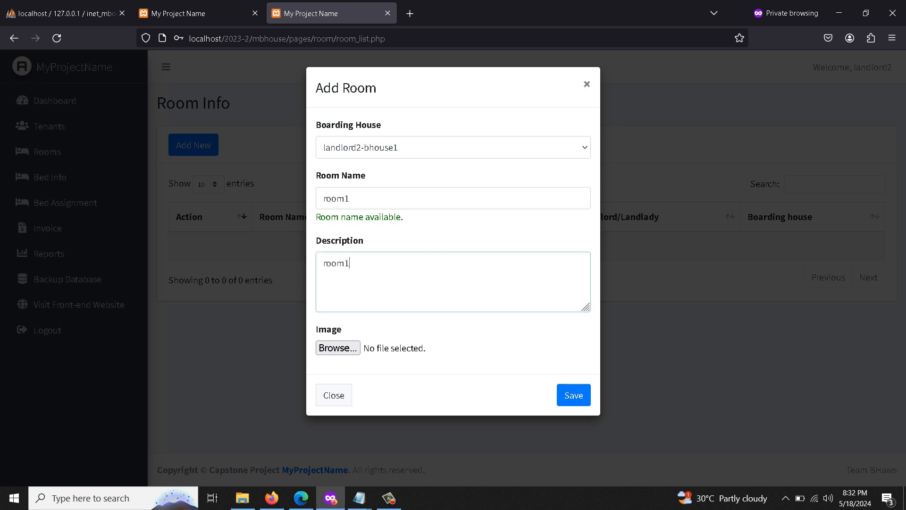
type("and")
type("lord2 bhouse 1")
Attach avatar2.png as the room image and try saving, which returns an error.
left_click(337, 348)
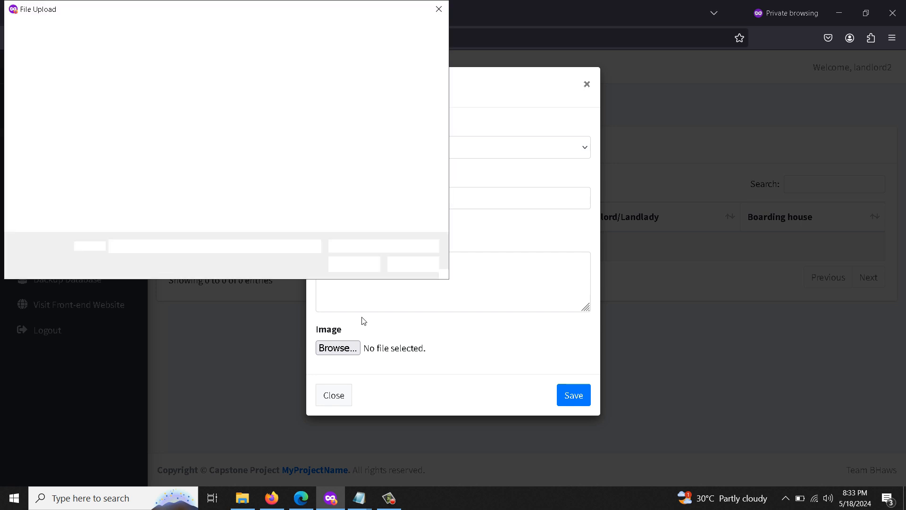
left_click(201, 110)
double_click(200, 110)
left_click(572, 395)
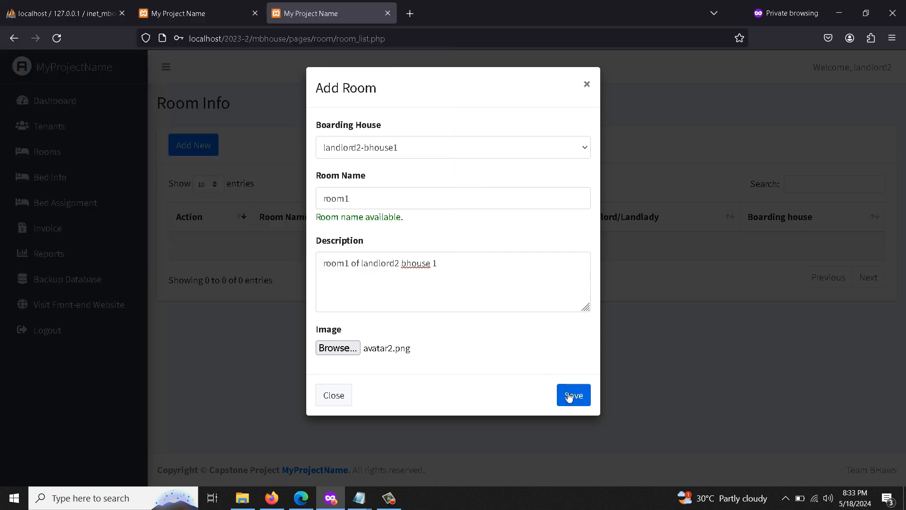
Open a fresh Add Room form for landlord2-bhouse1 and check tblroom in phpMyAdmin.
left_click(193, 186)
left_click(365, 156)
left_click(366, 189)
left_click(356, 206)
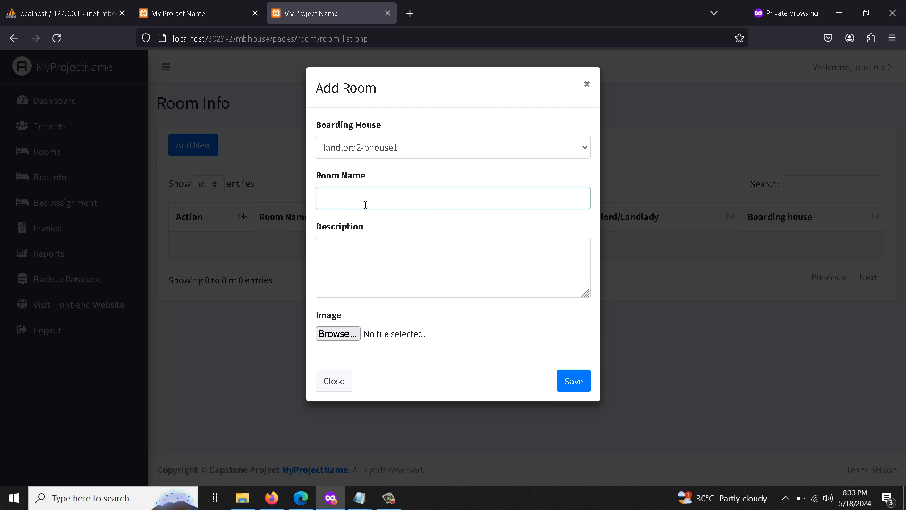
left_click(84, 15)
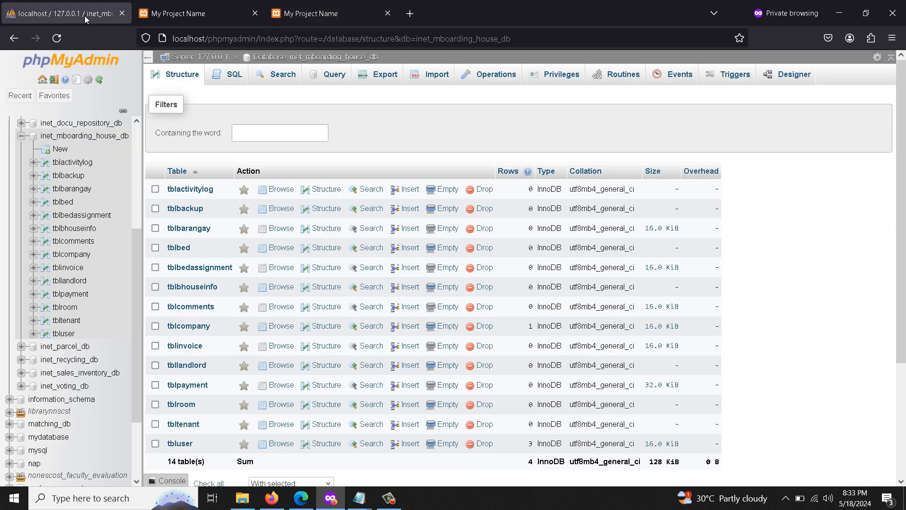
Name the room room1-landlord2 and copy that name into the description.
left_click(222, 7)
left_click(330, 12)
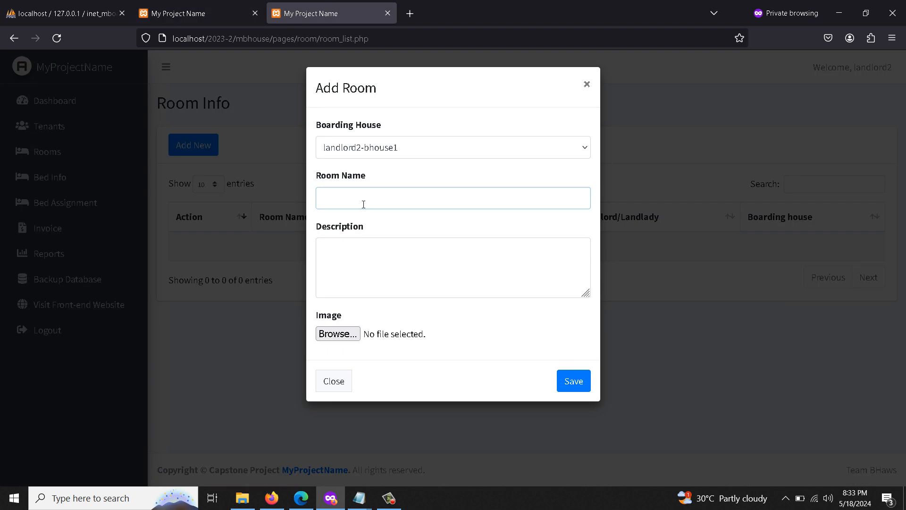
type("room1-")
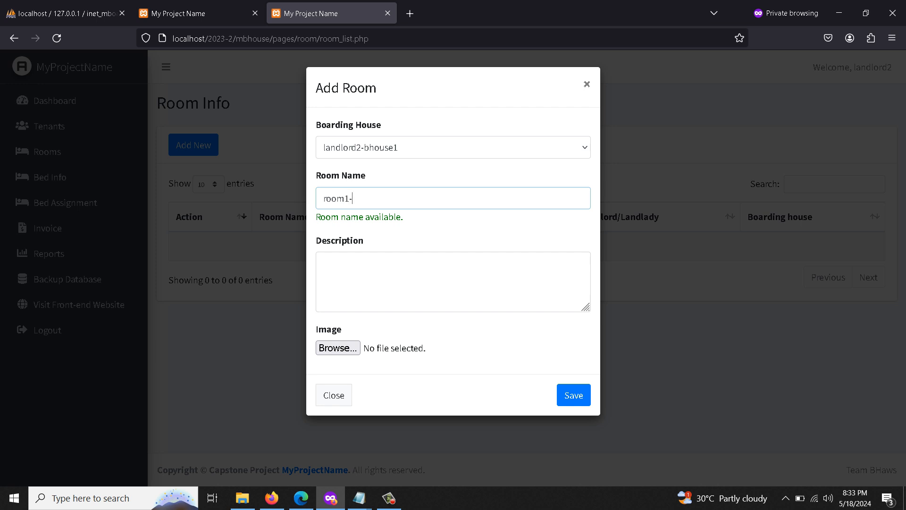
type("landlord2")
left_click_drag(414, 200, 284, 196)
key("ctrl+c")
left_click(399, 266)
key("ctrl+v")
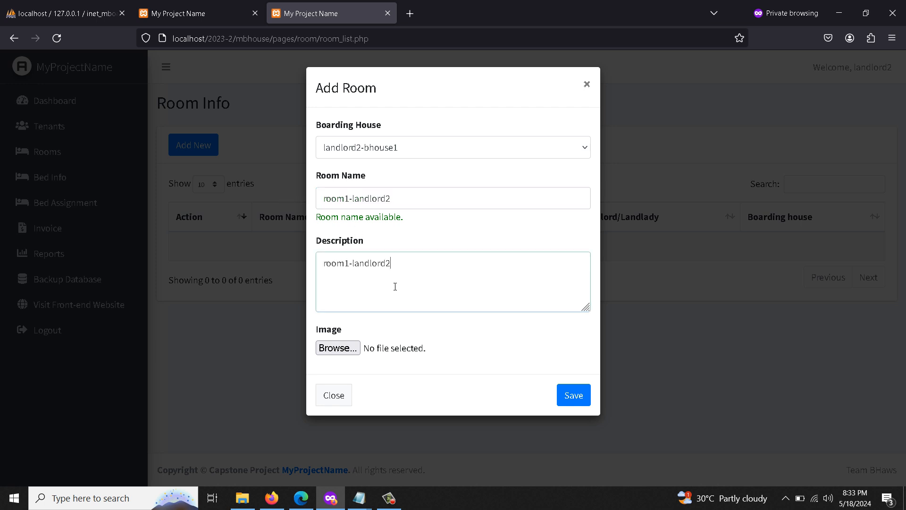
Attach avatar3.png as the room image and save the room.
left_click(330, 348)
double_click(273, 92)
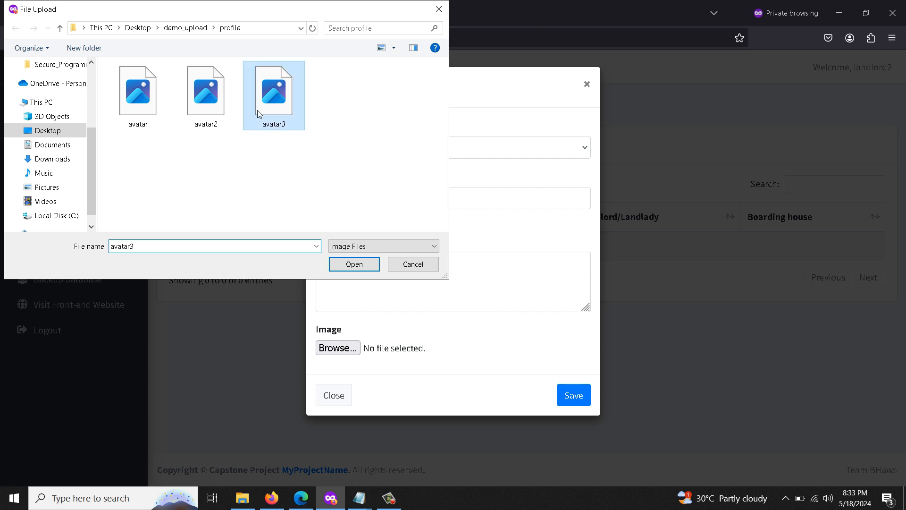
left_click(570, 402)
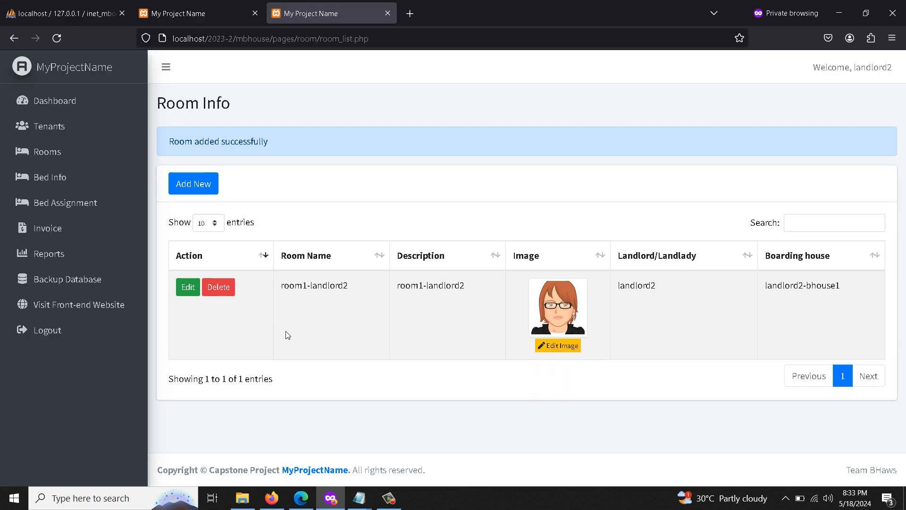
left_click(73, 177)
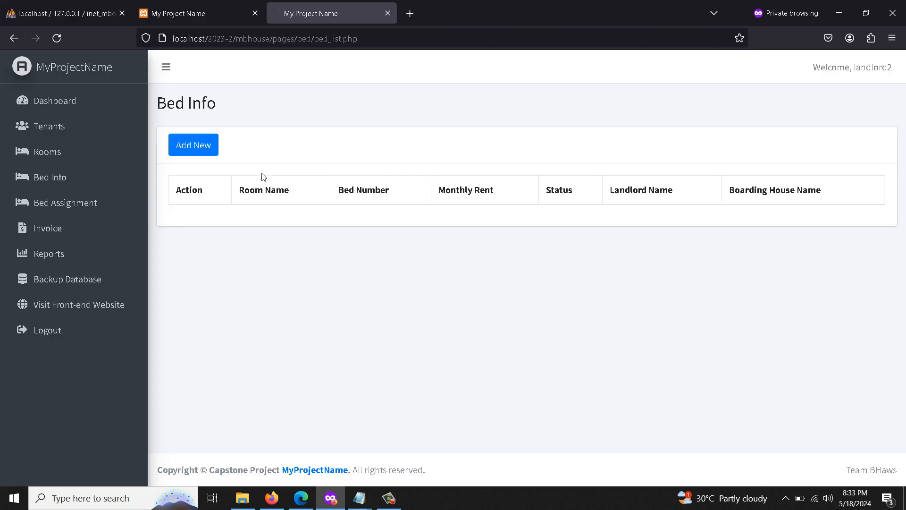
Add bed1 to room1-landlord2 in landlord2-bhouse1 with 600 monthly rent.
left_click(193, 145)
left_click(376, 149)
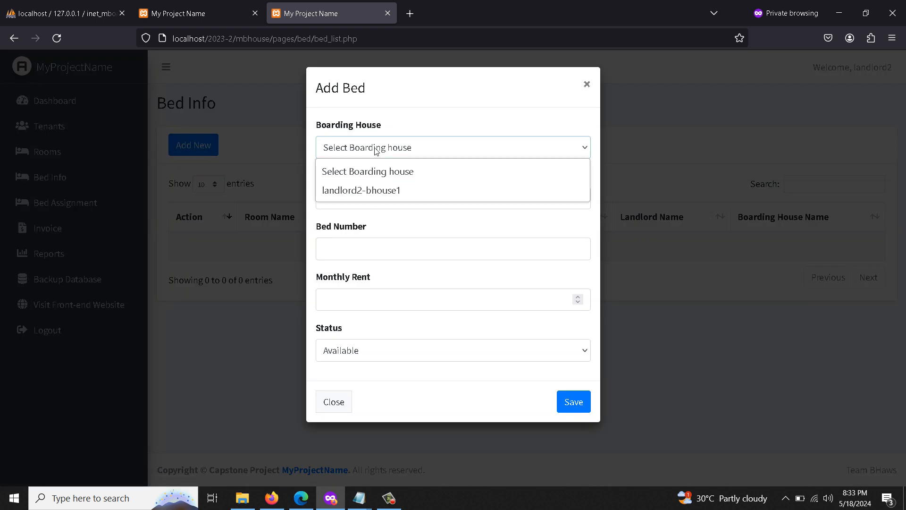
left_click(370, 189)
left_click(376, 199)
left_click(378, 226)
left_click(374, 255)
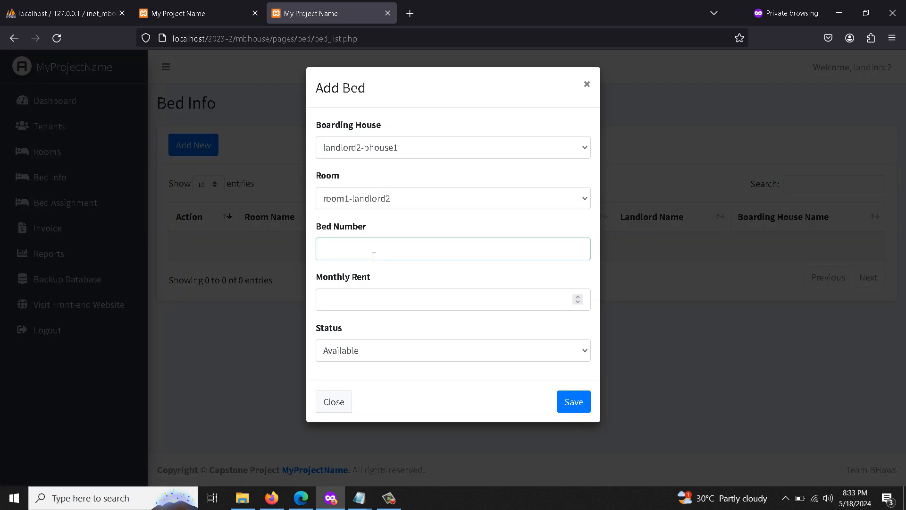
type("bed1")
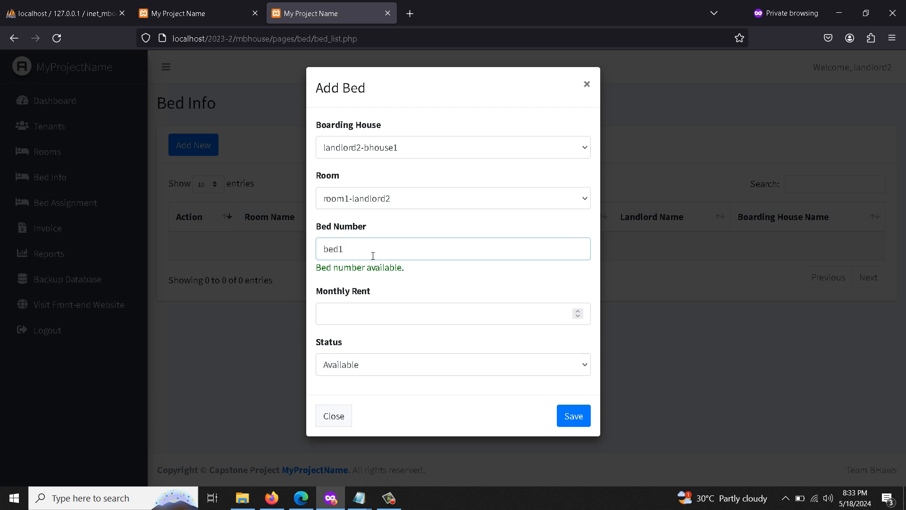
left_click(368, 320)
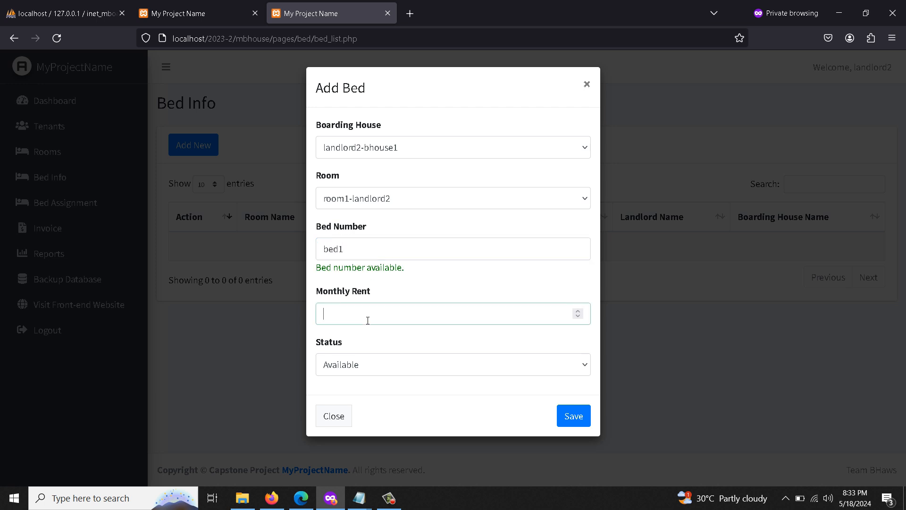
type("600")
left_click(573, 416)
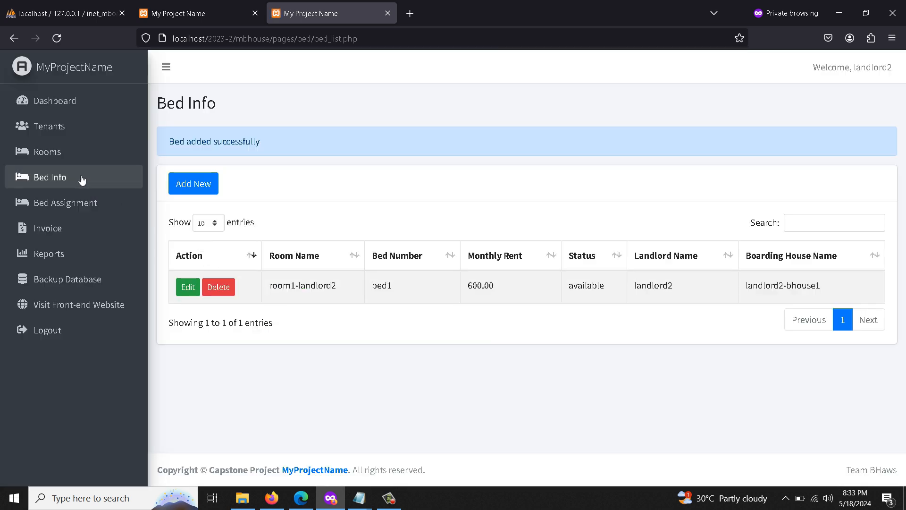
left_click(82, 204)
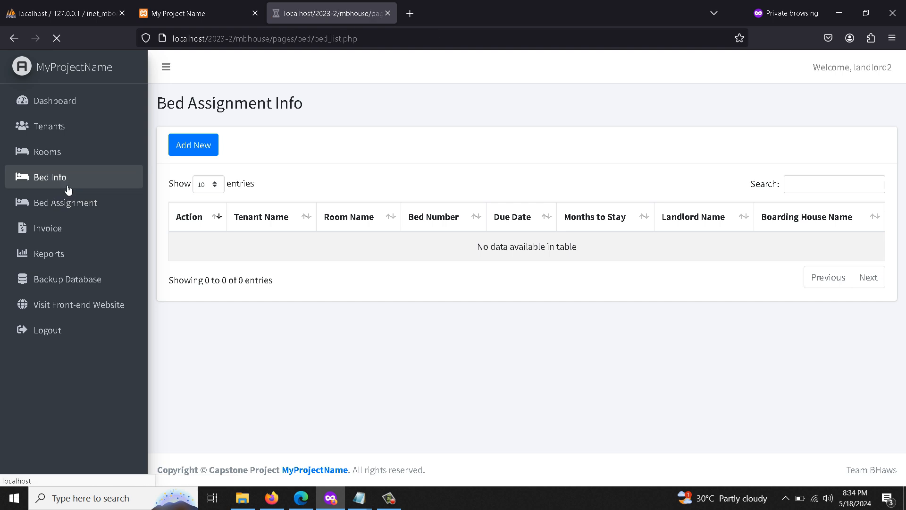
left_click(66, 184)
Start a bed assignment for the new tenant in landlord2-bhouse1, room1-landlord2, bed1.
left_click(90, 208)
left_click(194, 145)
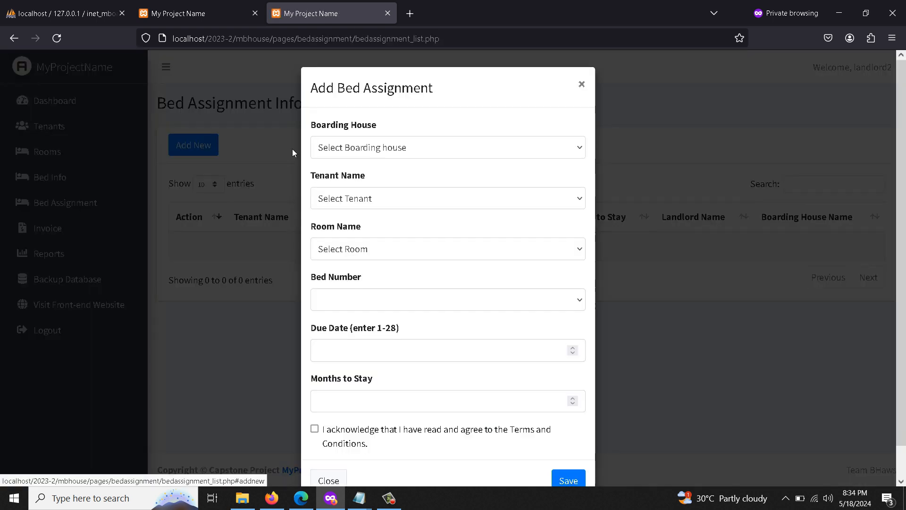
left_click(348, 148)
left_click(354, 194)
left_click(365, 207)
left_click(365, 239)
left_click(364, 246)
left_click(361, 292)
left_click(354, 299)
left_click(352, 343)
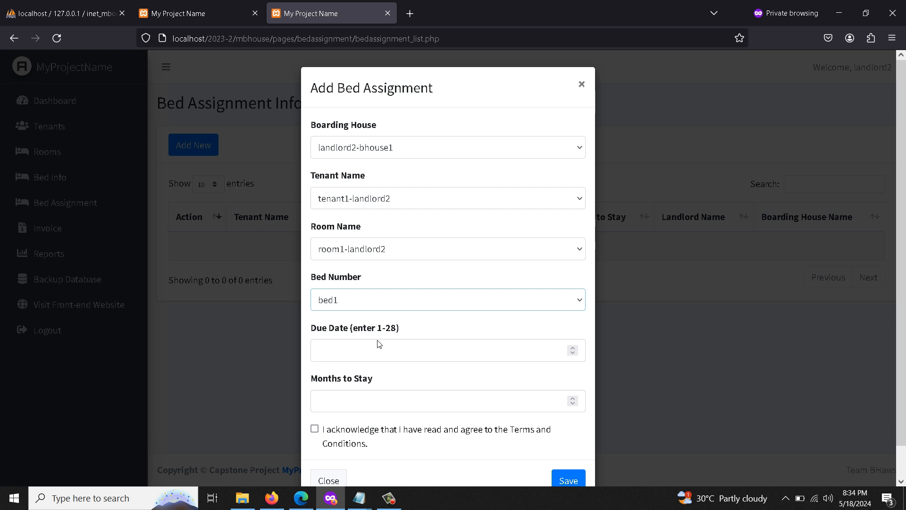
Set due day 9 and 8 months to stay, accept the terms, and save.
left_click(387, 362)
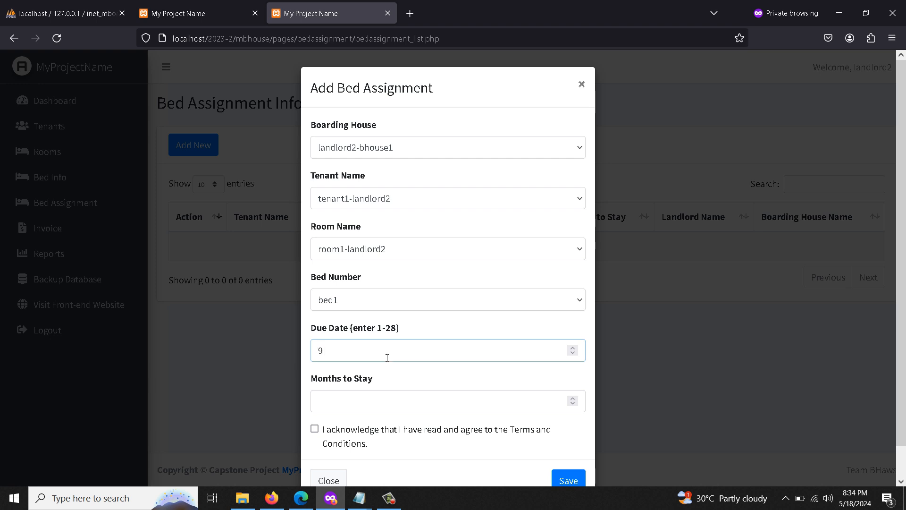
left_click(381, 402)
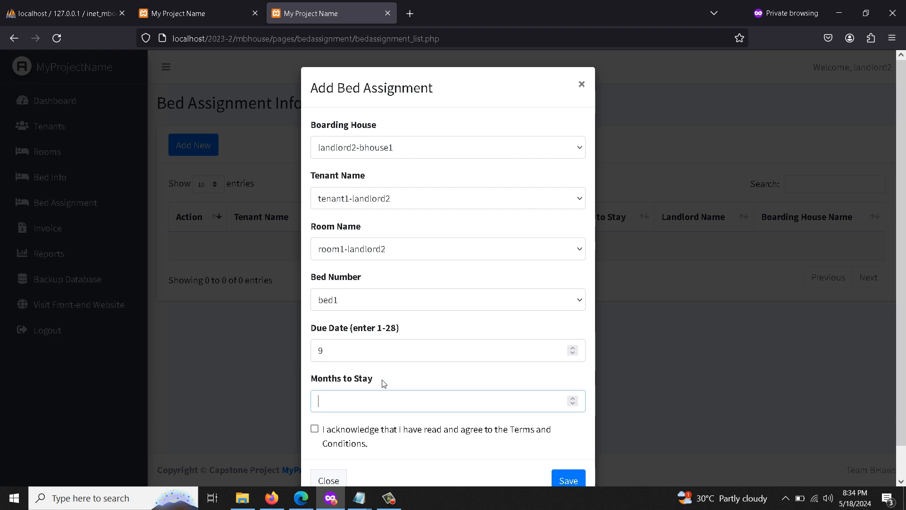
type("8")
left_click(330, 432)
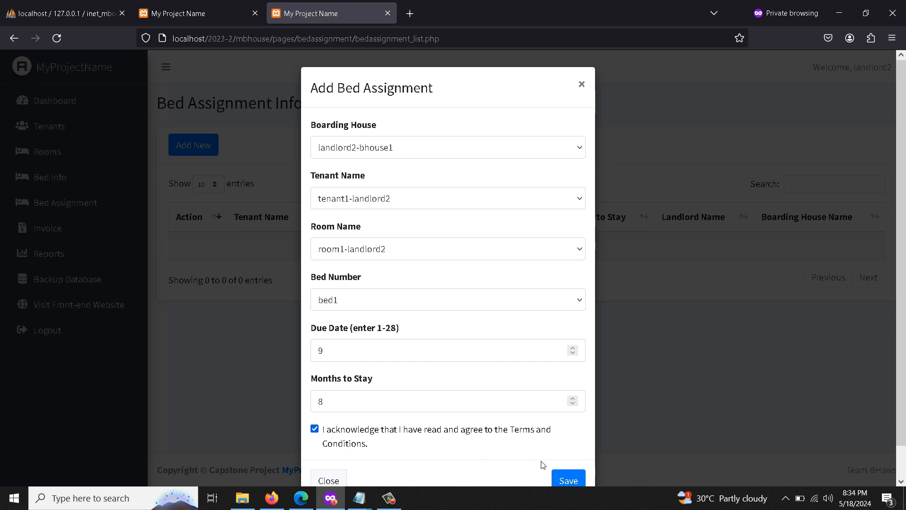
left_click(568, 480)
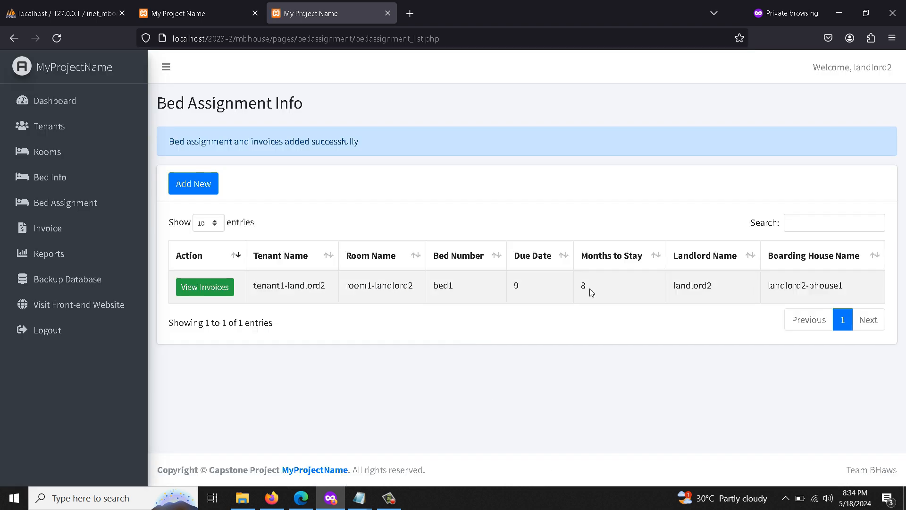
Update the June invoice with a 100 penalty and the remark 'test remarks'.
left_click(204, 286)
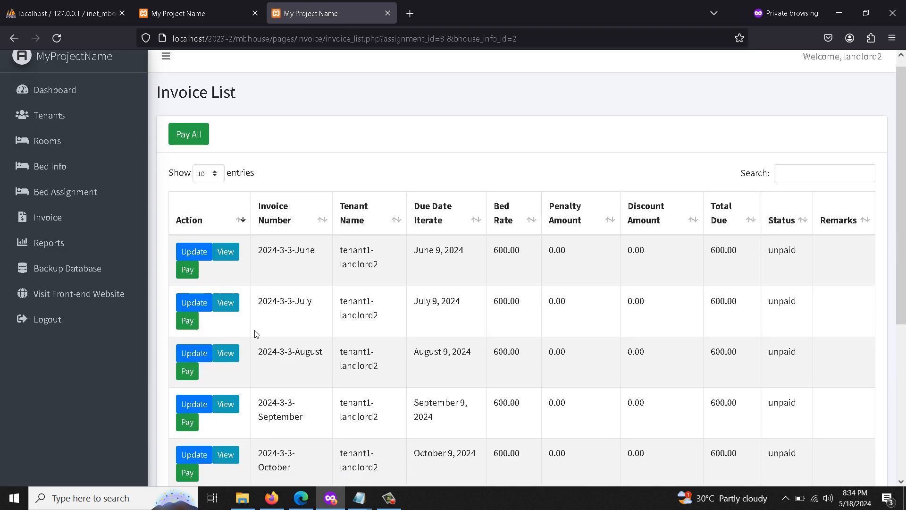
scroll(255, 333, "down", 5)
scroll(254, 333, "up", 5)
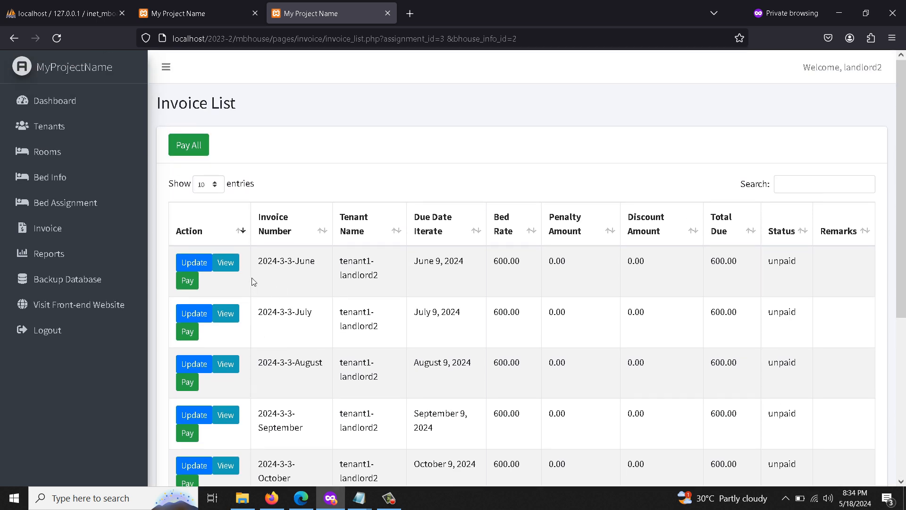
left_click(194, 263)
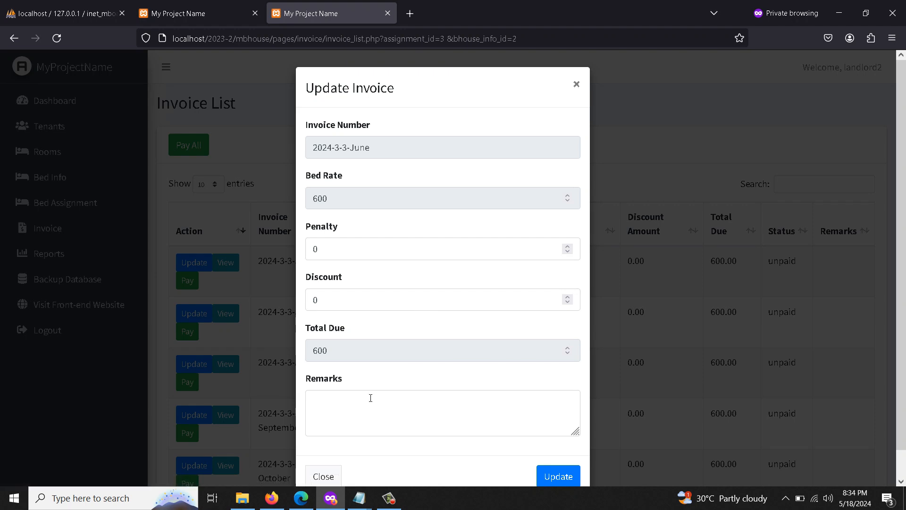
double_click(330, 257)
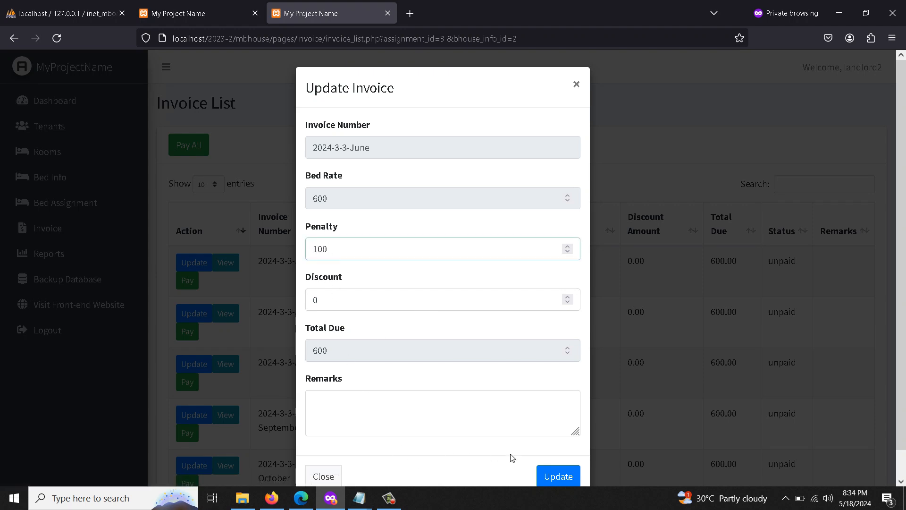
left_click(556, 477)
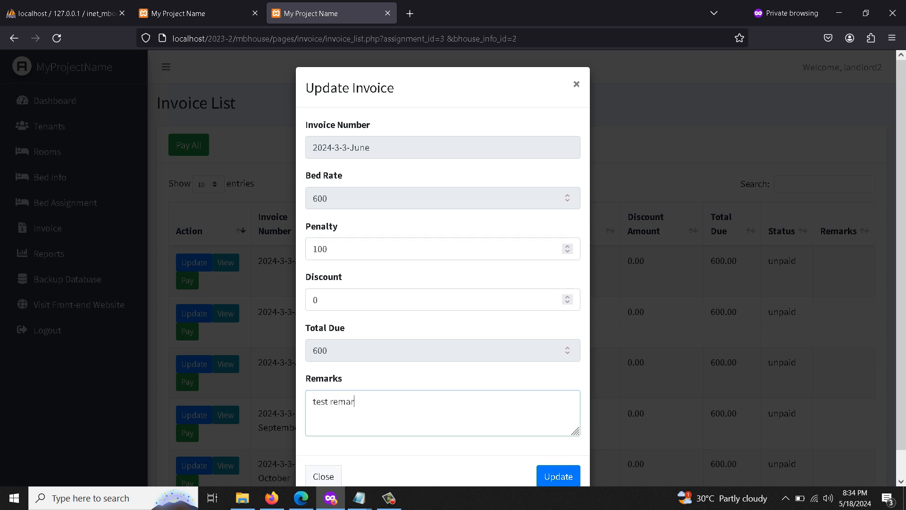
left_click(575, 475)
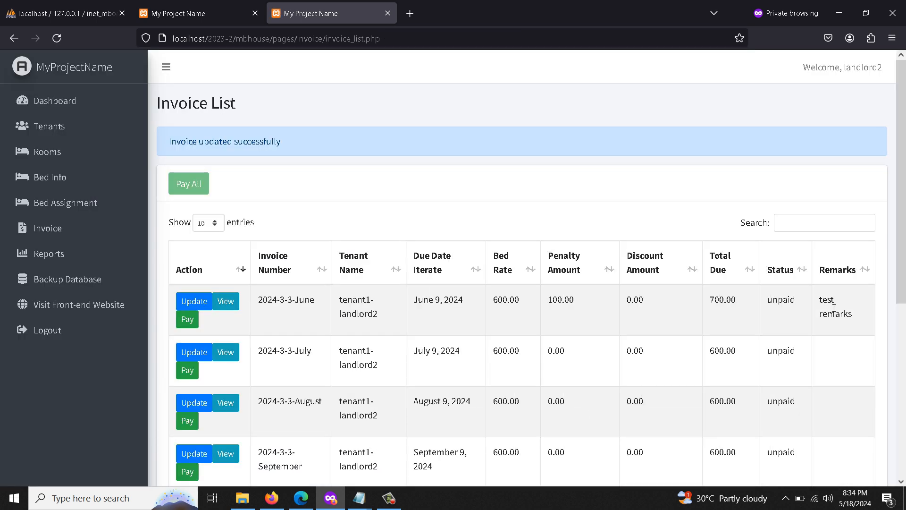
Check the June invoice's remarks and 700.00 total due in the invoice list.
triple_click(835, 312)
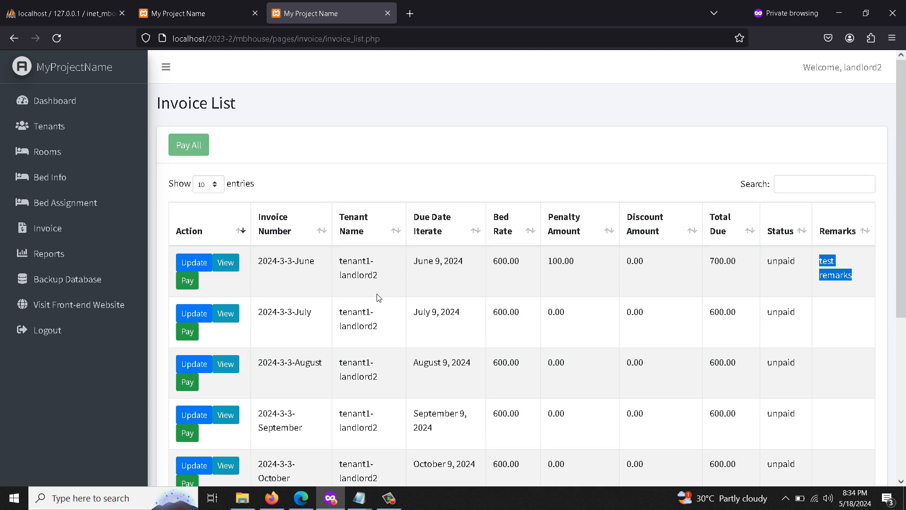
scroll(210, 295, "down", 5)
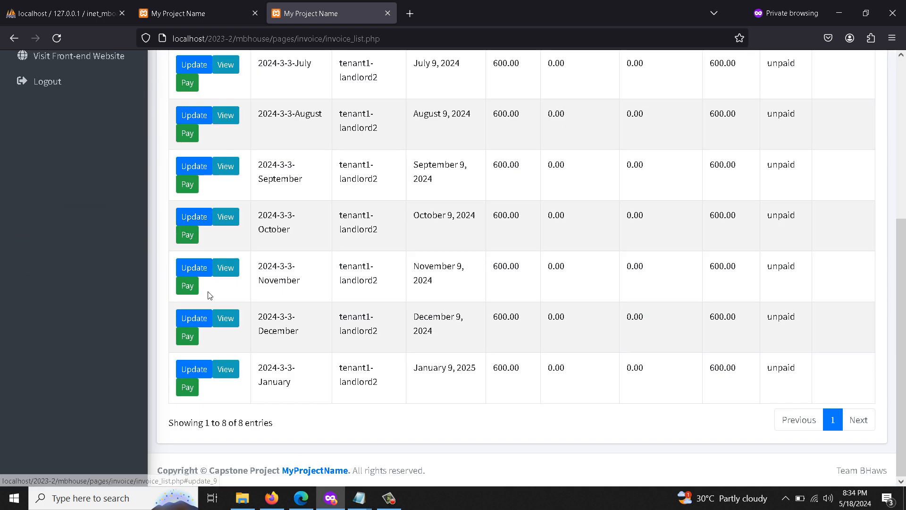
scroll(211, 296, "up", 5)
left_click(99, 203)
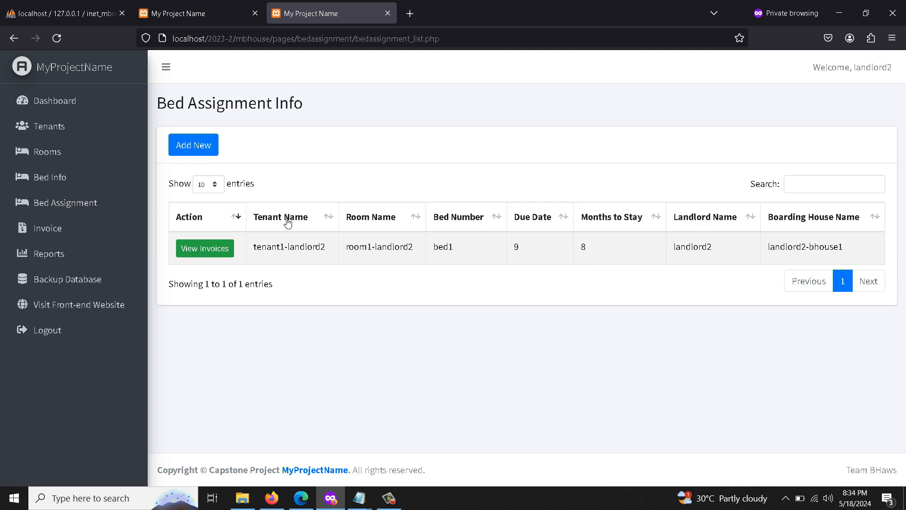
Pay all of the tenant's invoices at once.
left_click(207, 248)
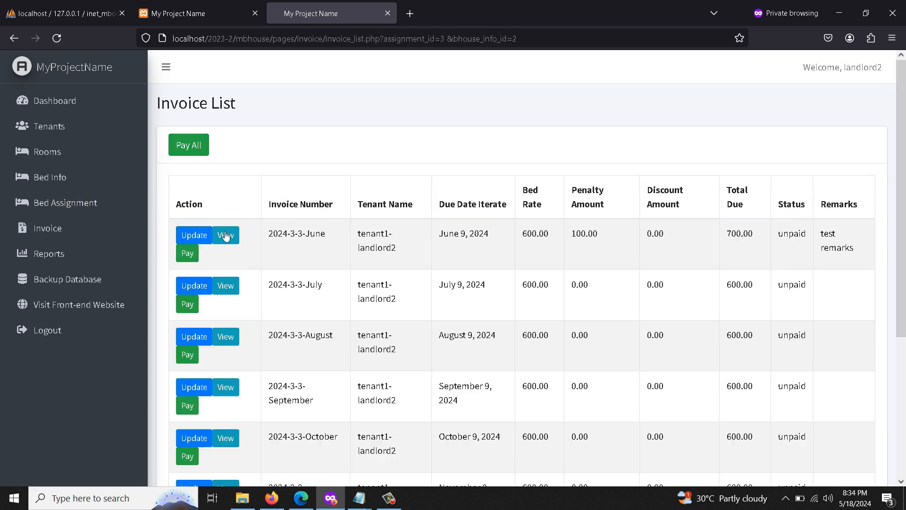
left_click(189, 144)
scroll(466, 273, "down", 1)
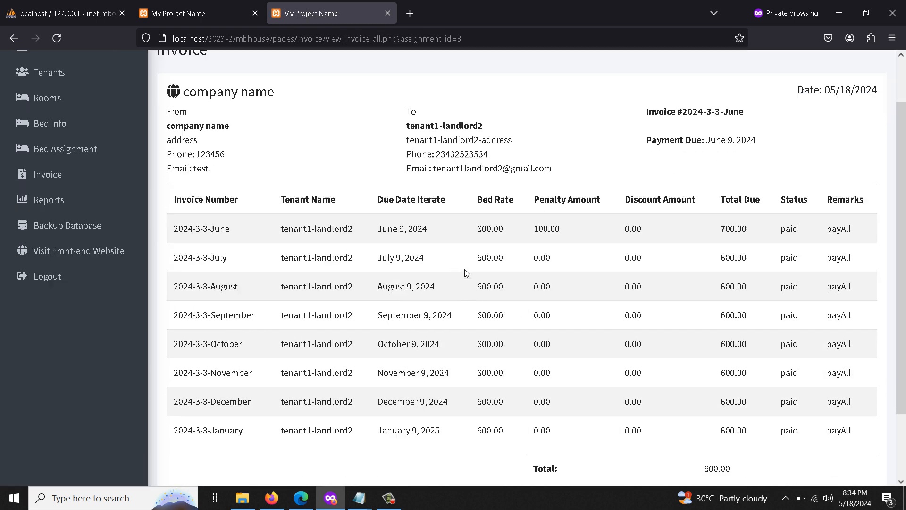
Check the eight paid June–January invoice numbers and open the Payment List report.
left_click_drag(173, 222, 234, 227)
left_click_drag(179, 250, 239, 254)
left_click_drag(204, 277, 230, 279)
left_click_drag(208, 307, 251, 312)
left_click_drag(201, 338, 243, 341)
left_click_drag(217, 365, 255, 370)
left_click_drag(197, 401, 251, 400)
left_click_drag(217, 421, 257, 426)
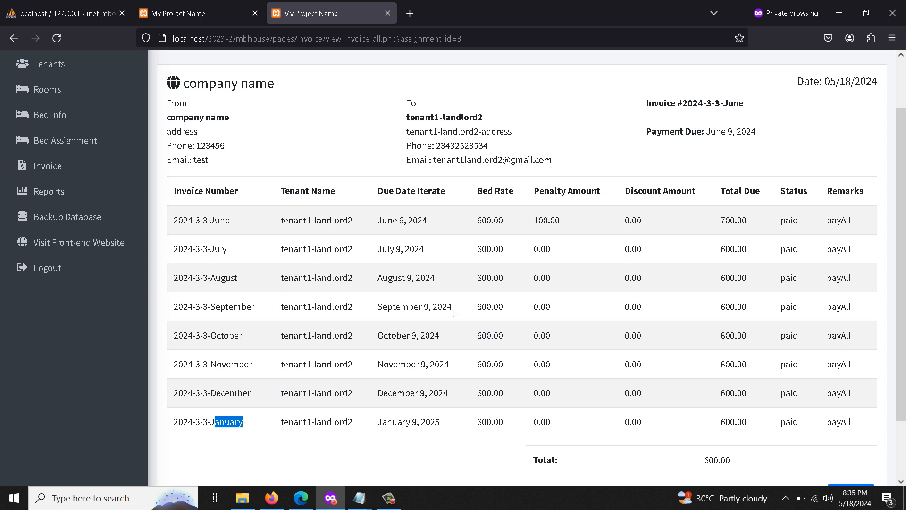
scroll(453, 313, "up", 2)
left_click(47, 253)
left_click(203, 252)
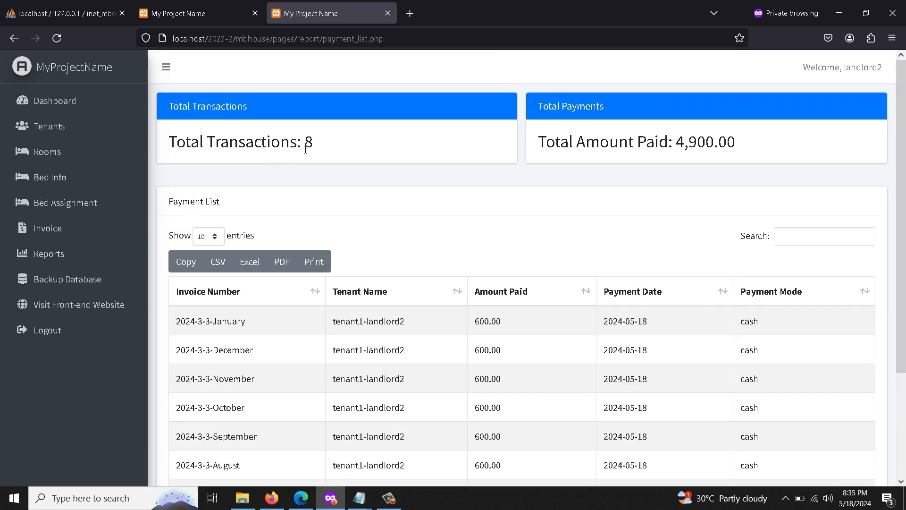
Highlight the 4,900.00 total amount paid in the open payment report.
left_click_drag(313, 149, 297, 148)
scroll(192, 283, "down", 1)
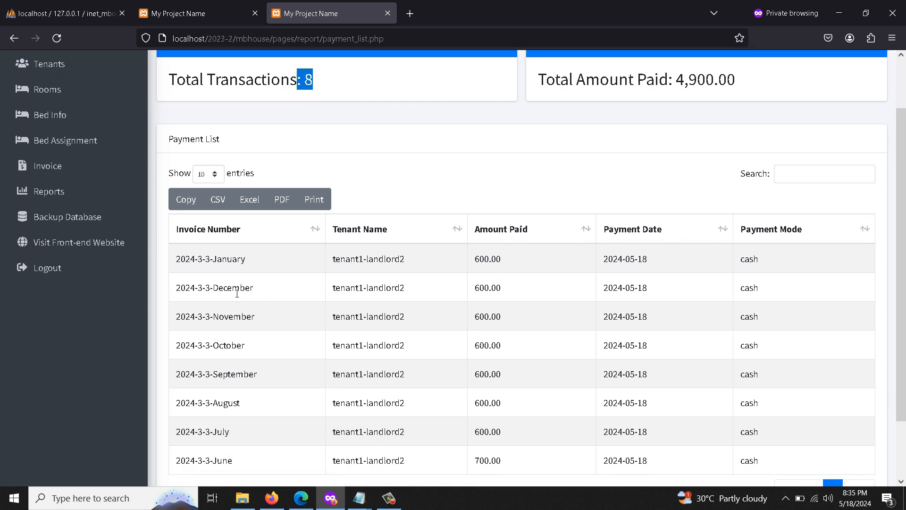
scroll(192, 279, "down", 1)
scroll(354, 297, "up", 3)
left_click_drag(673, 157, 739, 148)
Review the Collectibles by Tenant and Collectibles by Month reports, both showing 0.00 collectibles.
left_click(53, 255)
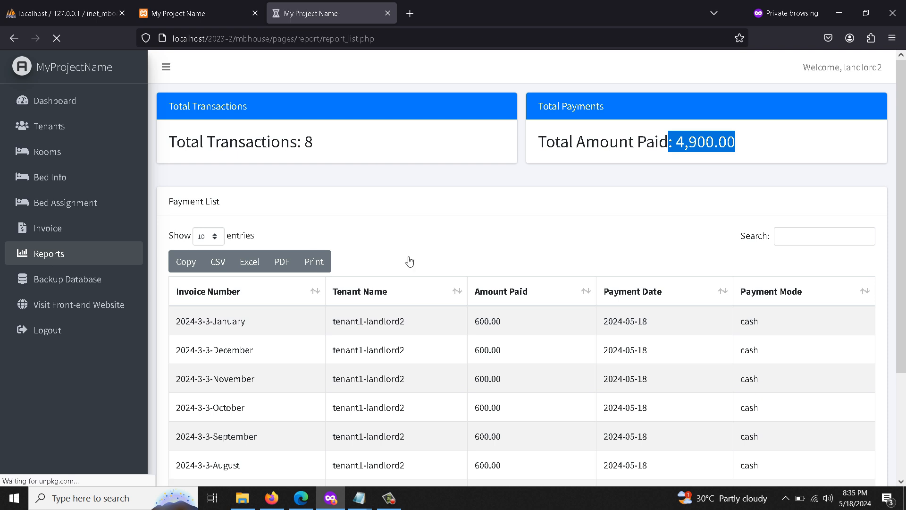
left_click(449, 244)
left_click_drag(226, 143, 166, 146)
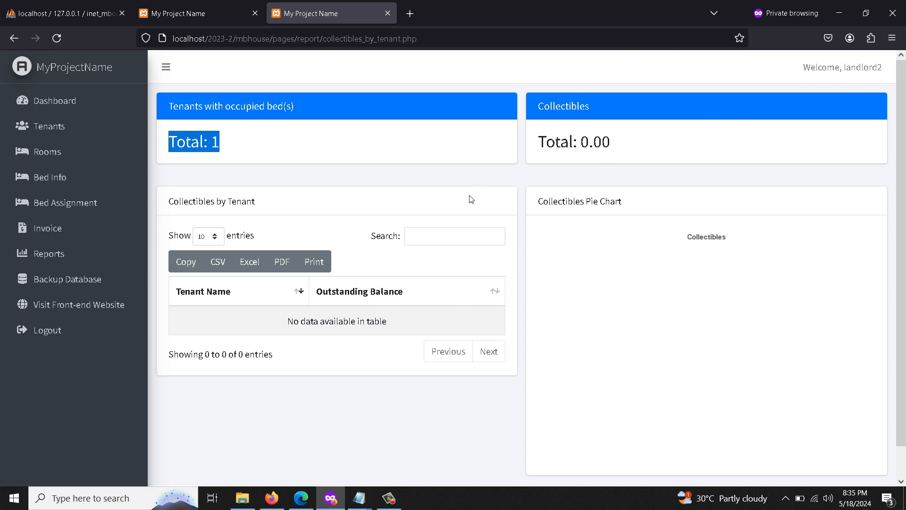
left_click(64, 255)
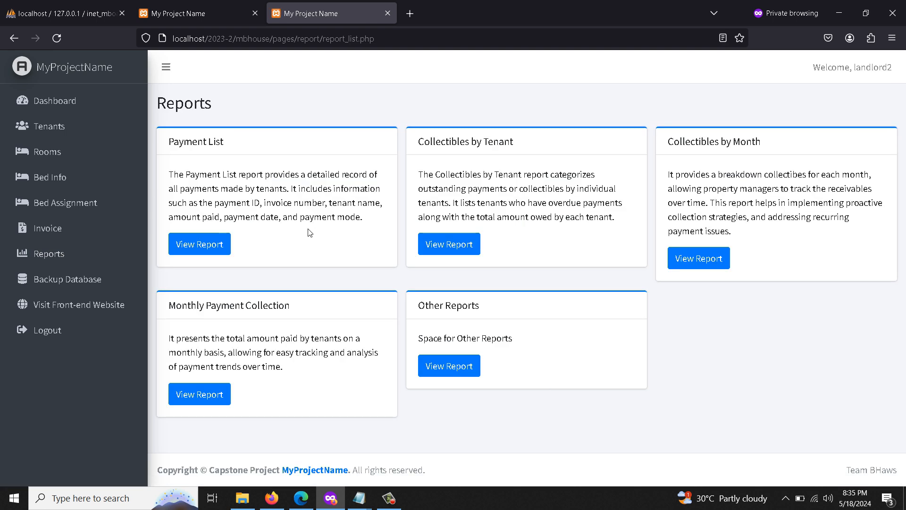
left_click(698, 259)
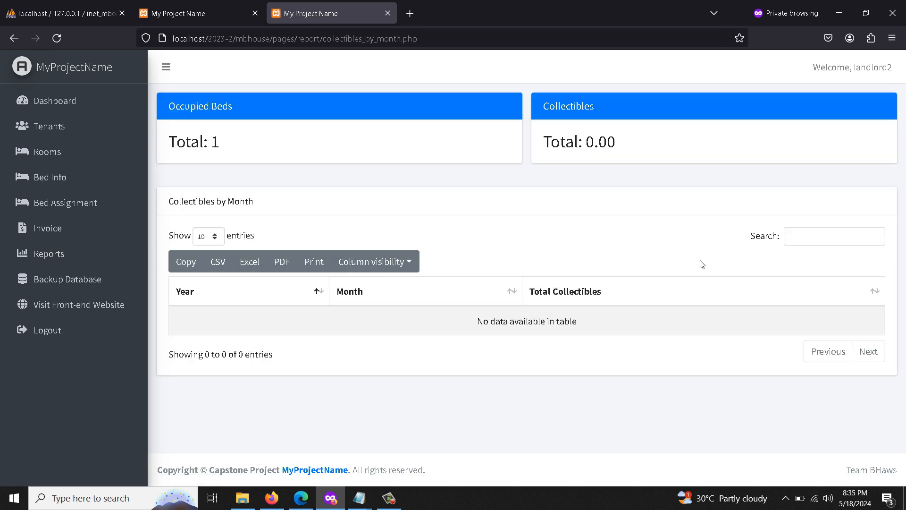
left_click(66, 253)
Check the May 2024 Monthly Payment Collection report, then open the front-end website in a new tab.
left_click(227, 394)
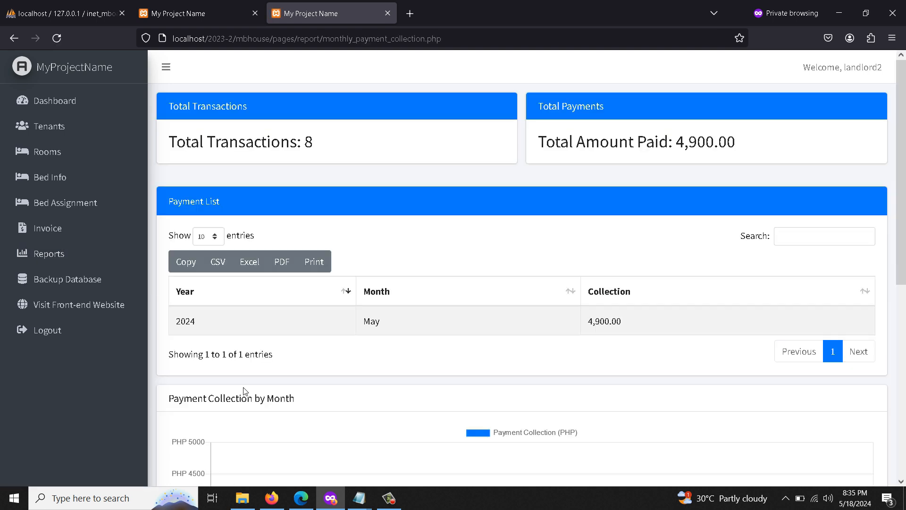
scroll(254, 375, "down", 4)
scroll(253, 366, "up", 4)
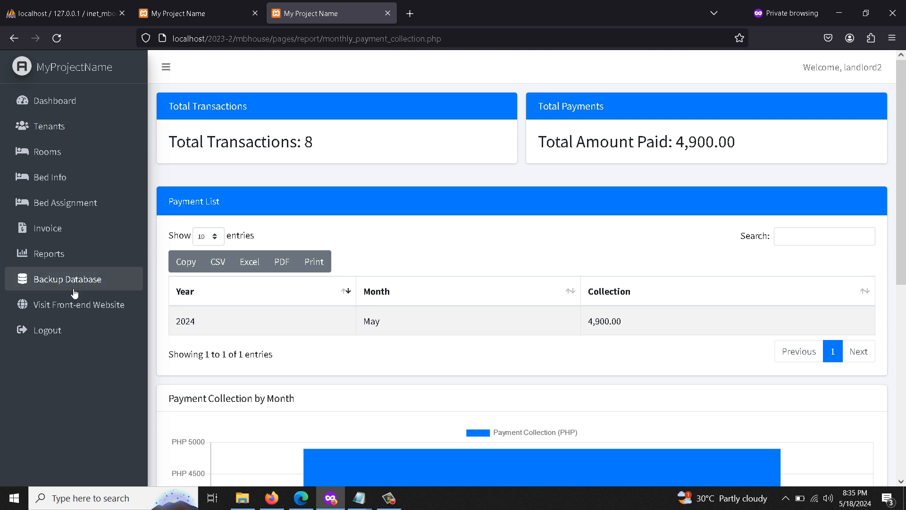
left_click(98, 307)
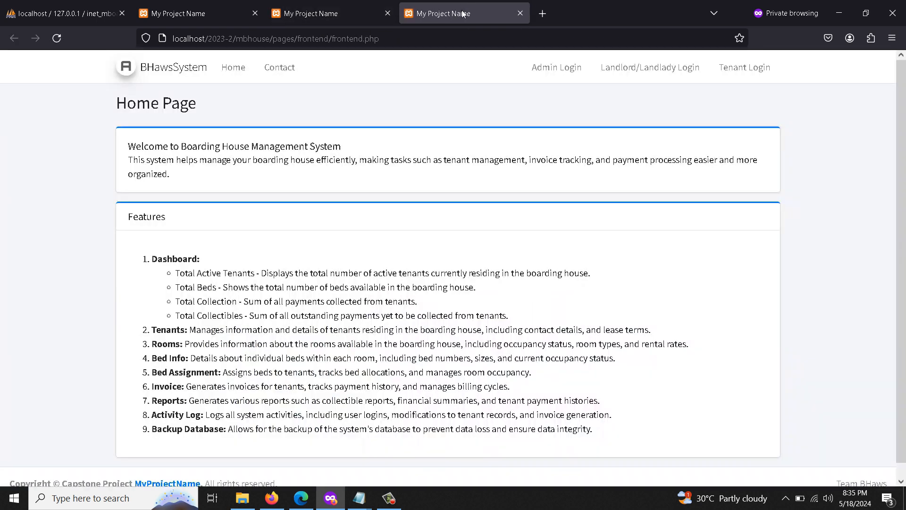
Log the landlord out and go to the front-end Tenant Login page.
left_click(317, 13)
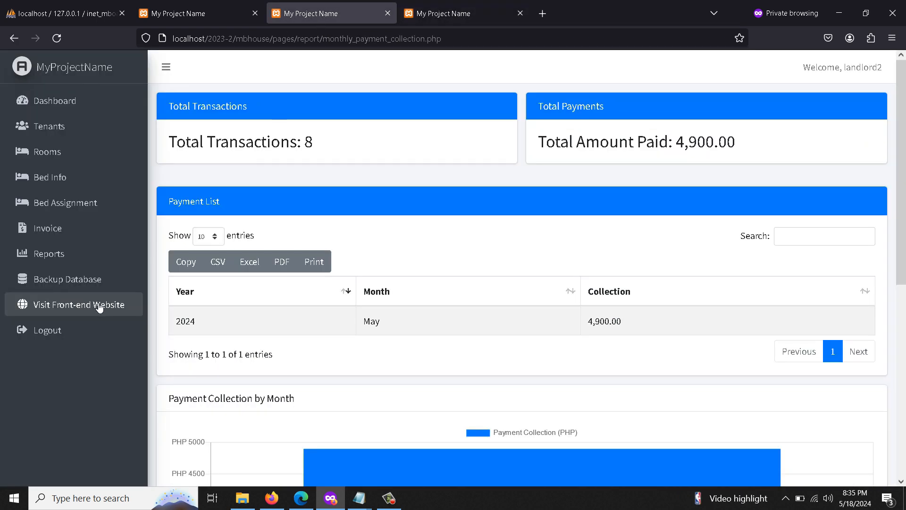
left_click(59, 331)
left_click(442, 13)
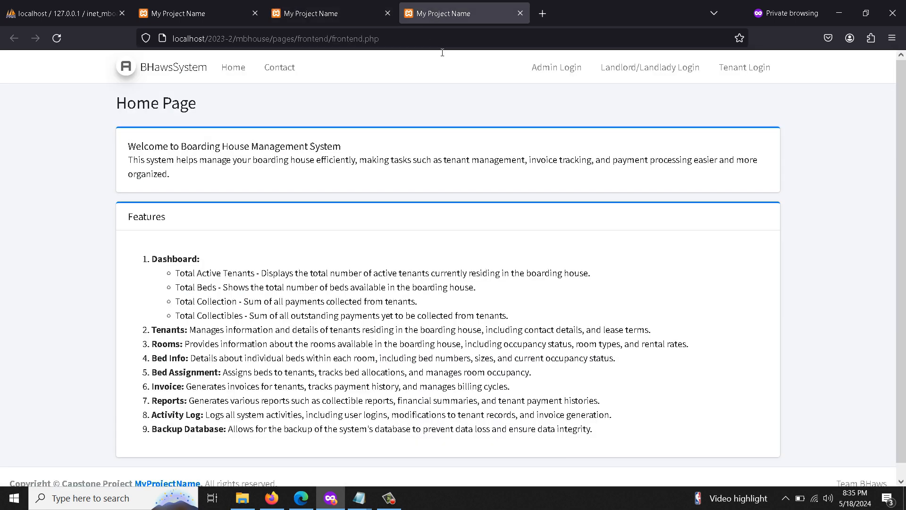
left_click(731, 67)
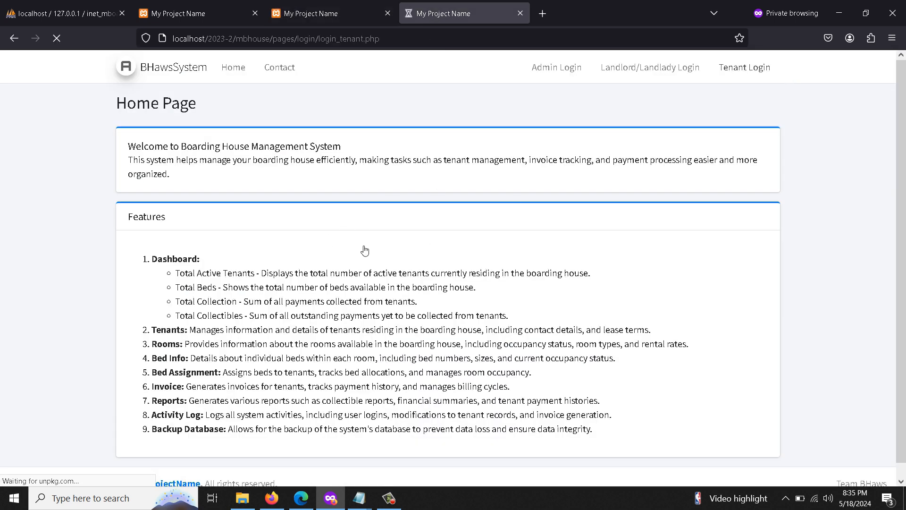
Sign in with the tenant's username and password.
left_click(490, 268)
type("tenant1")
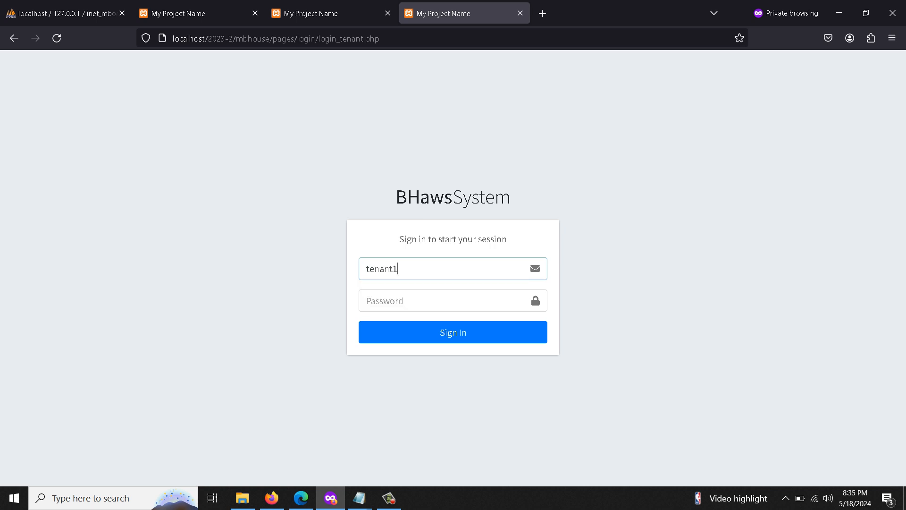
key("Tab")
type("••••")
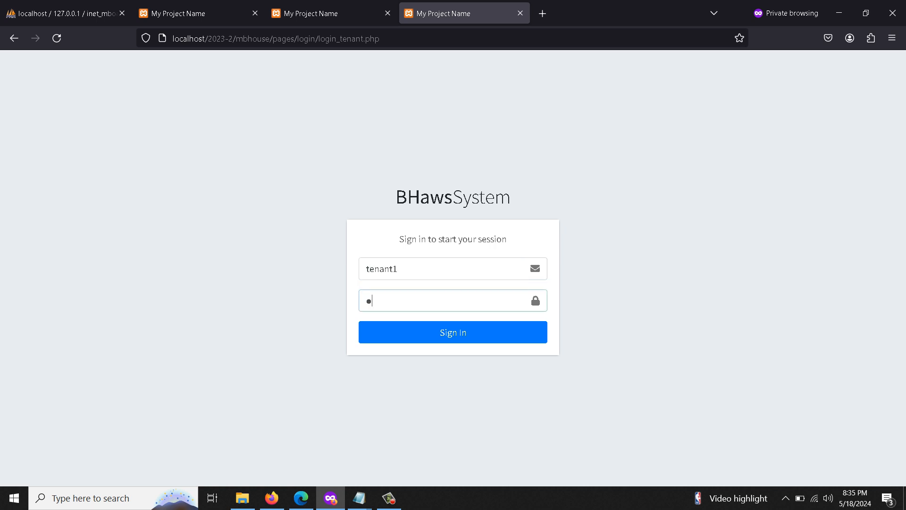
type("•••")
key("Return")
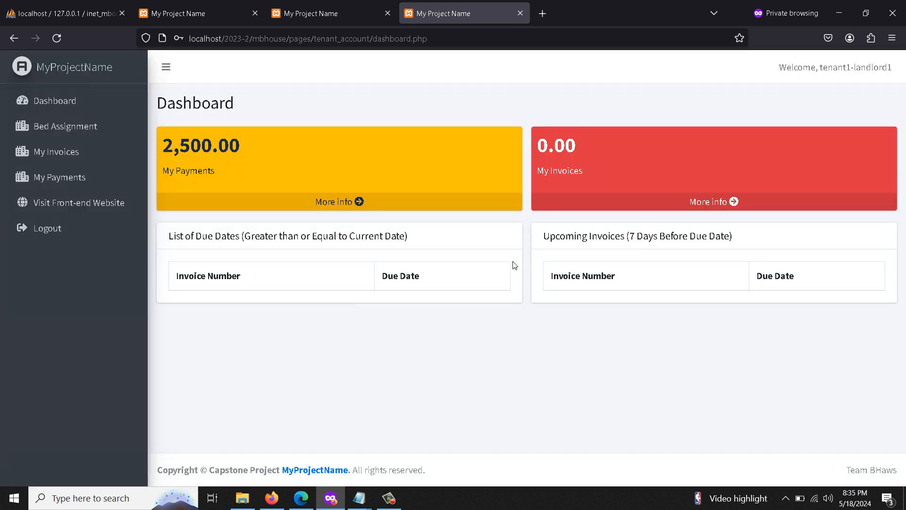
View the tenant's bed invoices, then the My Payments list of five 500.00 payments.
left_click(87, 132)
left_click(813, 246)
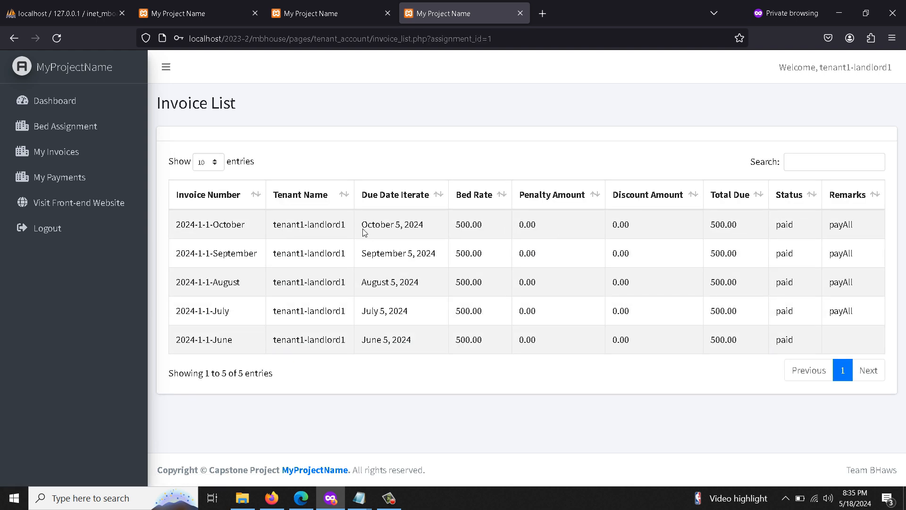
left_click_drag(363, 232, 448, 332)
left_click(51, 179)
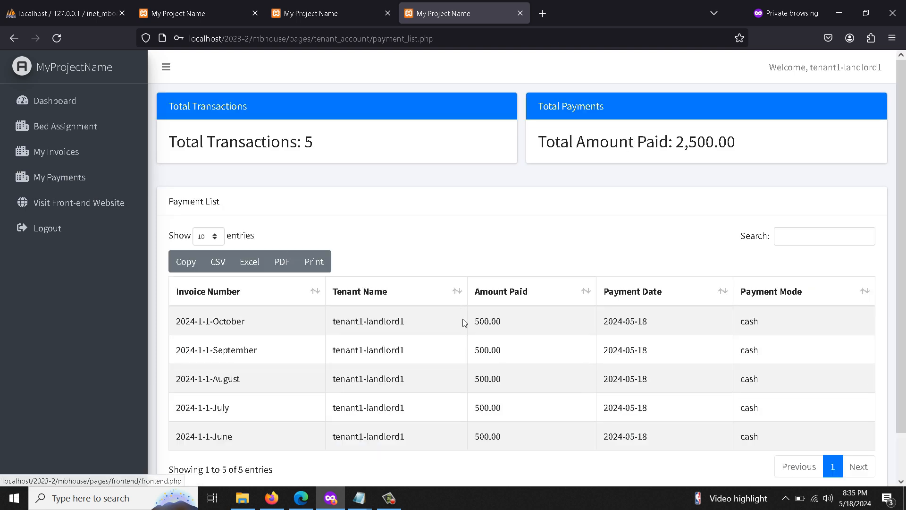
scroll(471, 332, "down", 2)
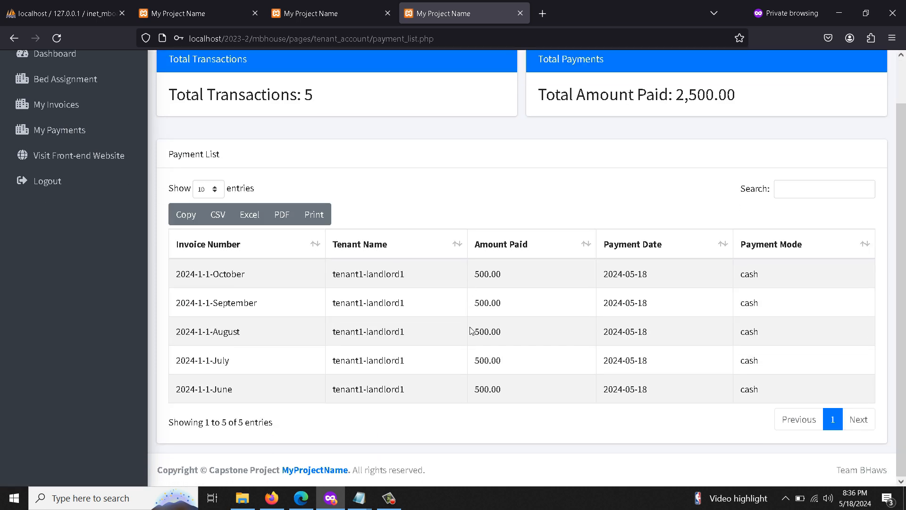
scroll(471, 332, "up", 2)
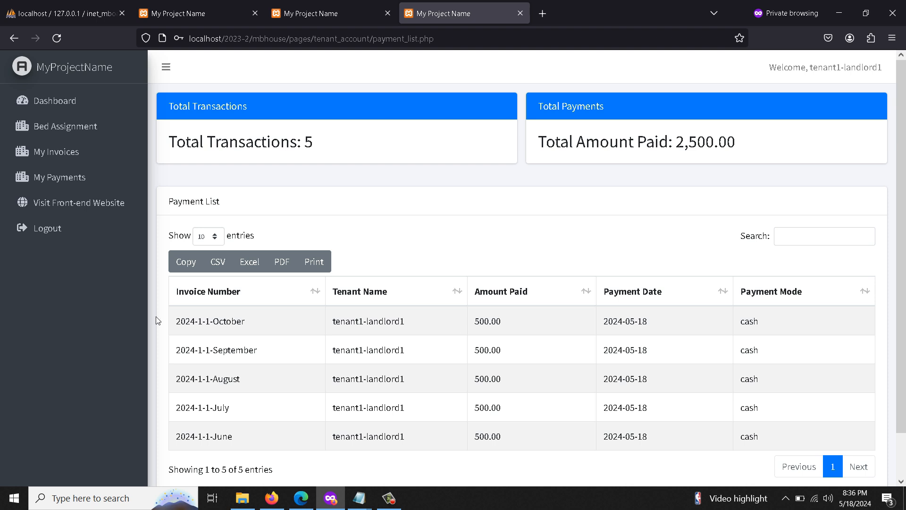
Open the front-end Home Page in a new tab and highlight its heading and welcome paragraph.
left_click(85, 202)
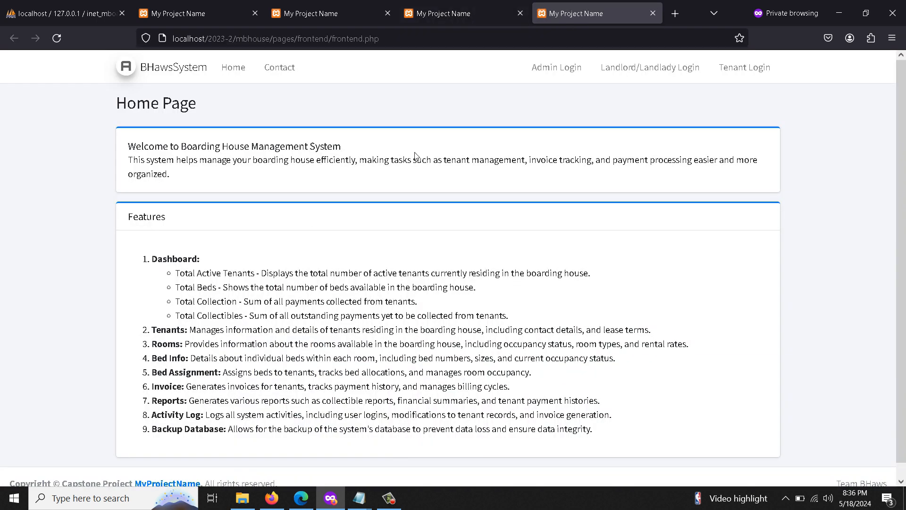
left_click_drag(139, 112, 204, 105)
left_click_drag(132, 152, 188, 176)
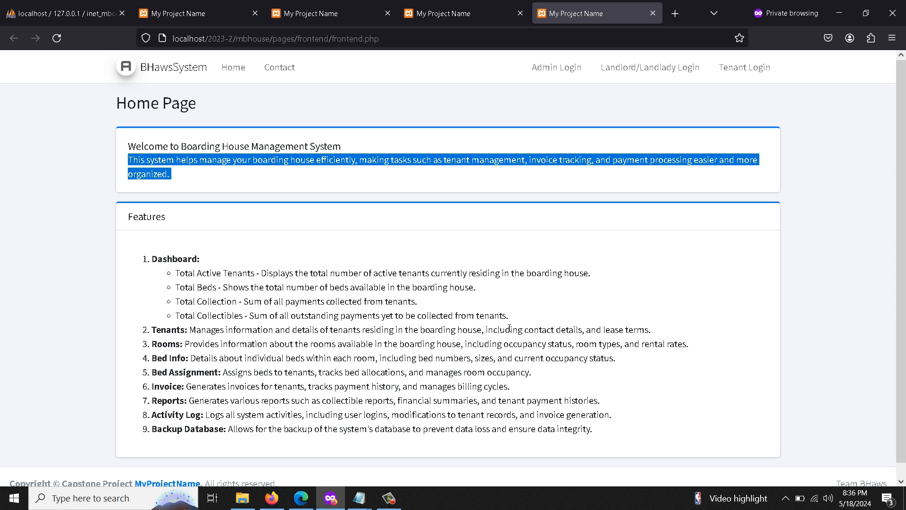